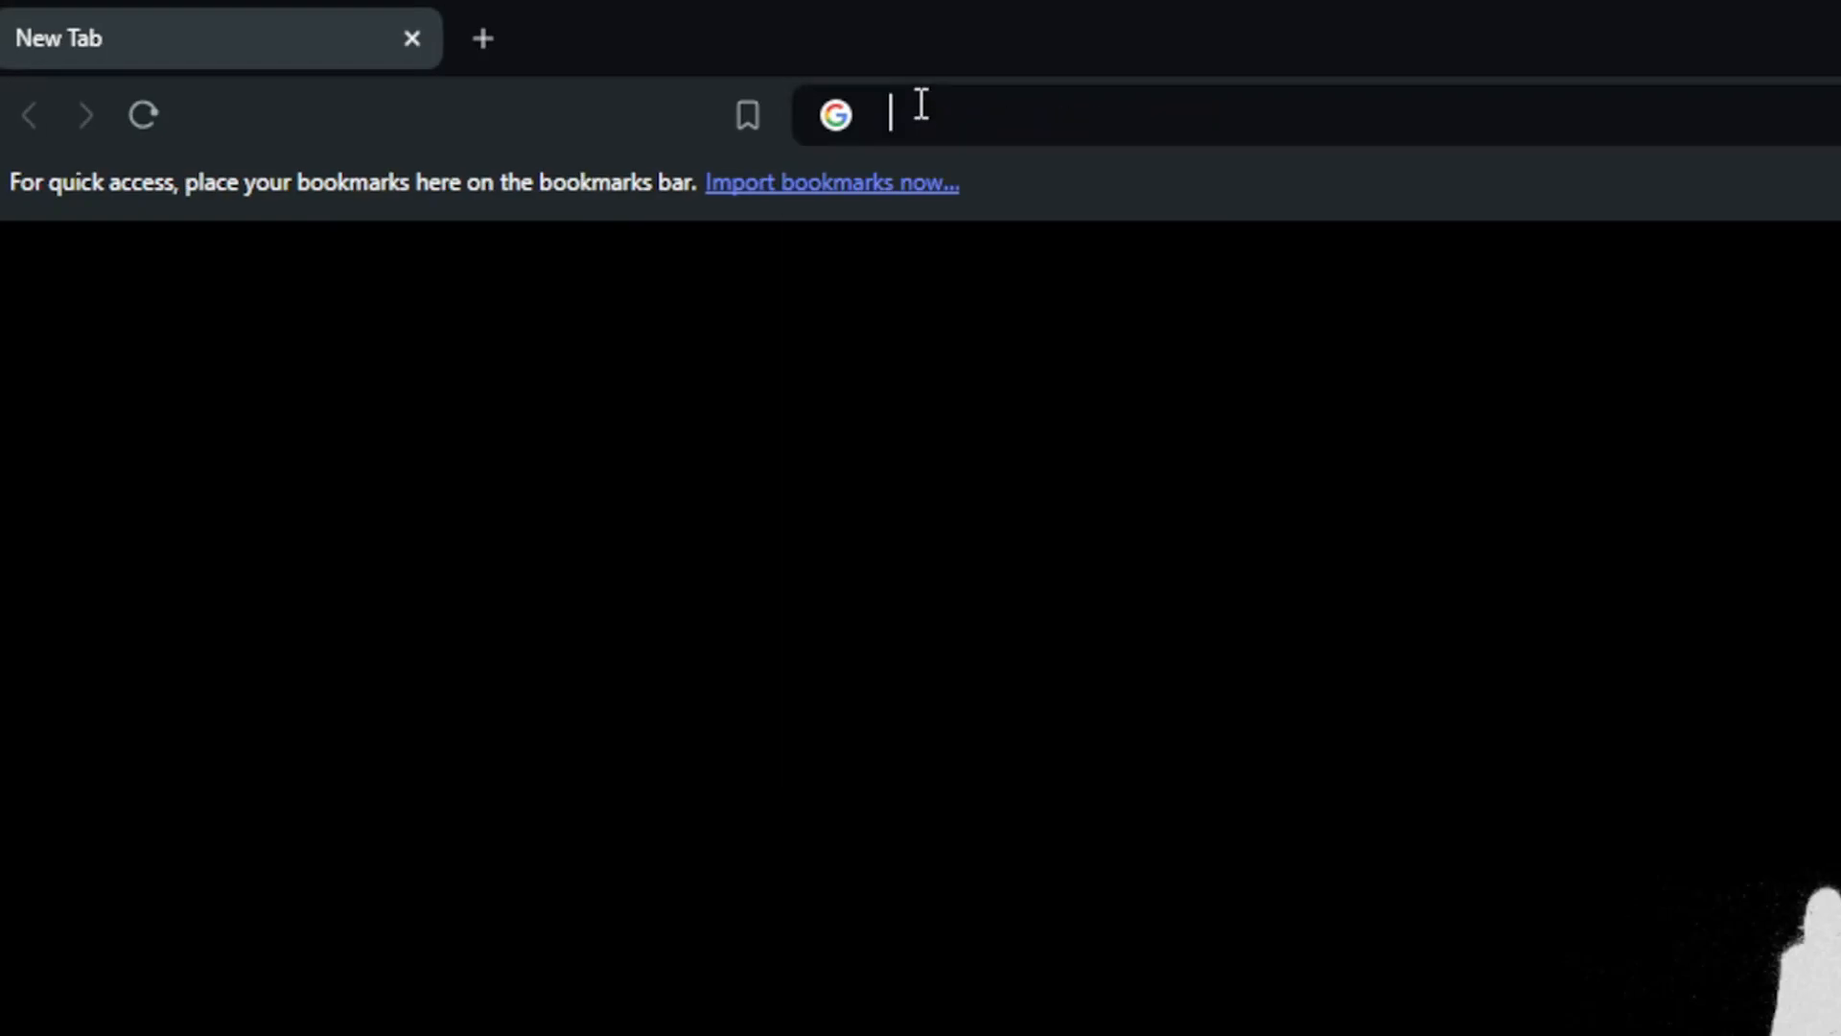
Open airtable.com in the browser
text(airtable.com)
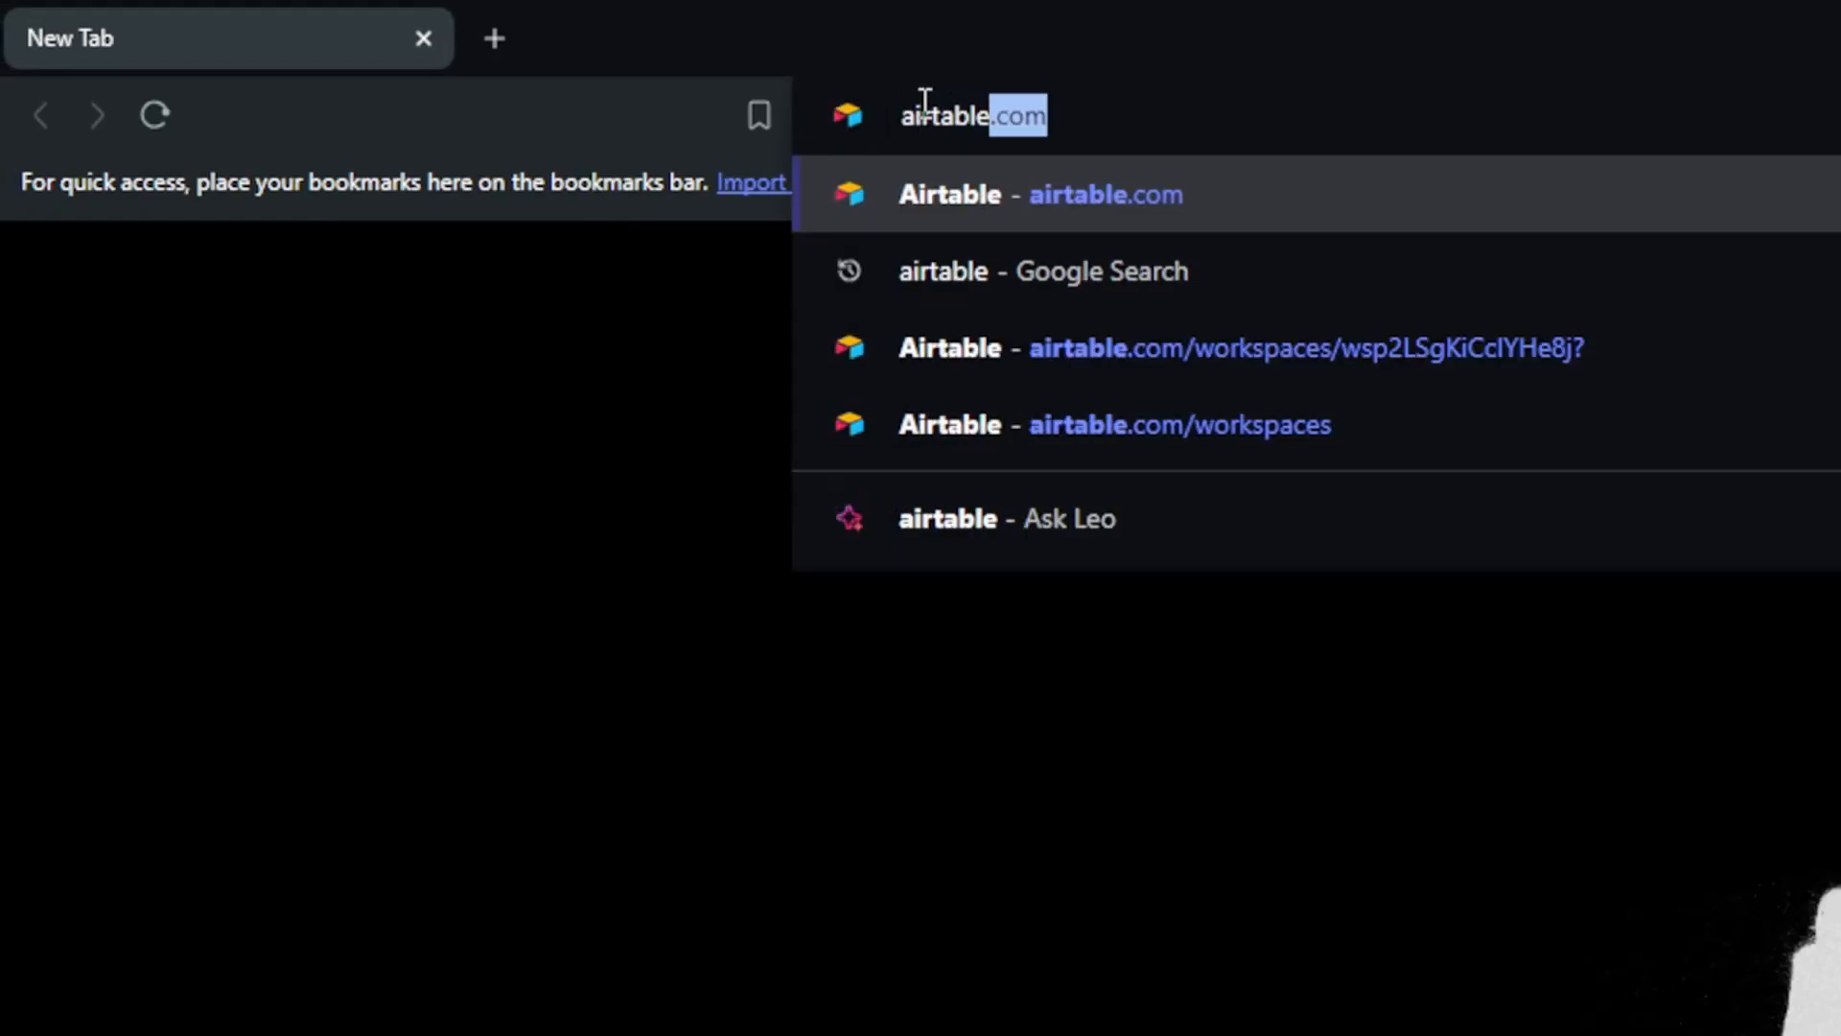
key(Return)
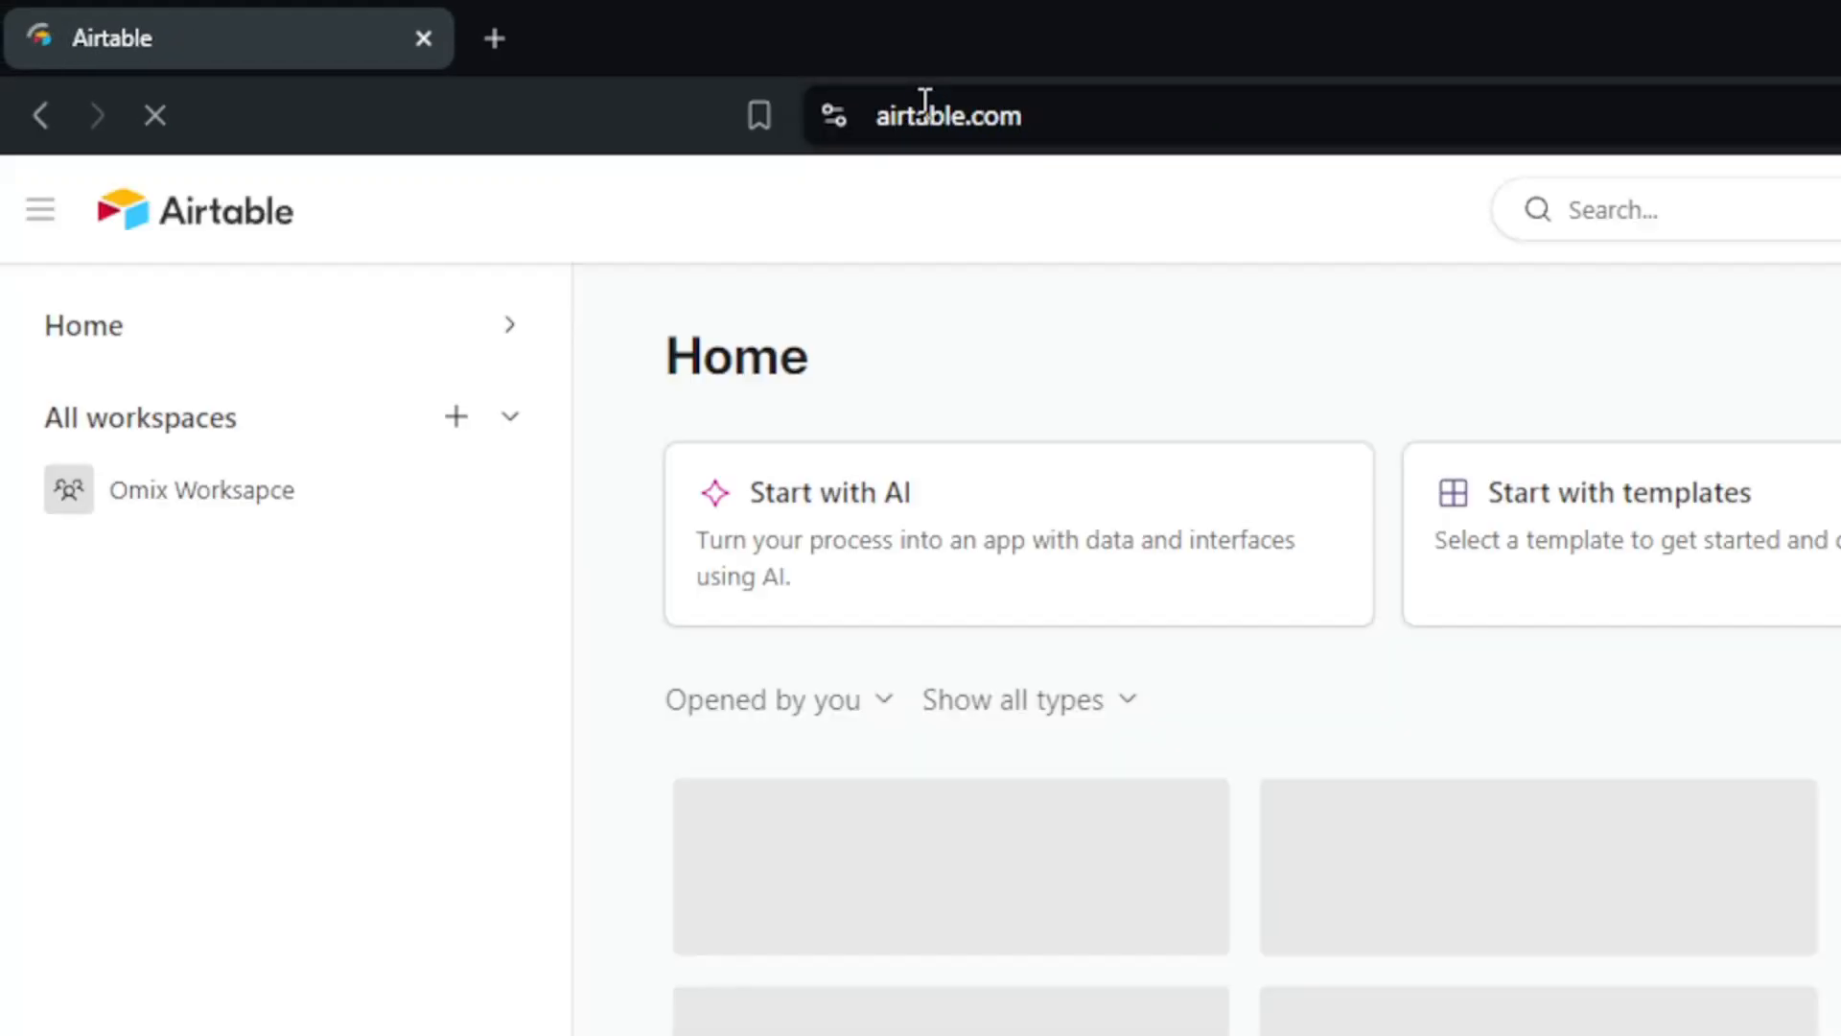
View airtable.com's sign-in and create-account pages in a private window, and close that window
key(ctrl+shift+n)
text(air)
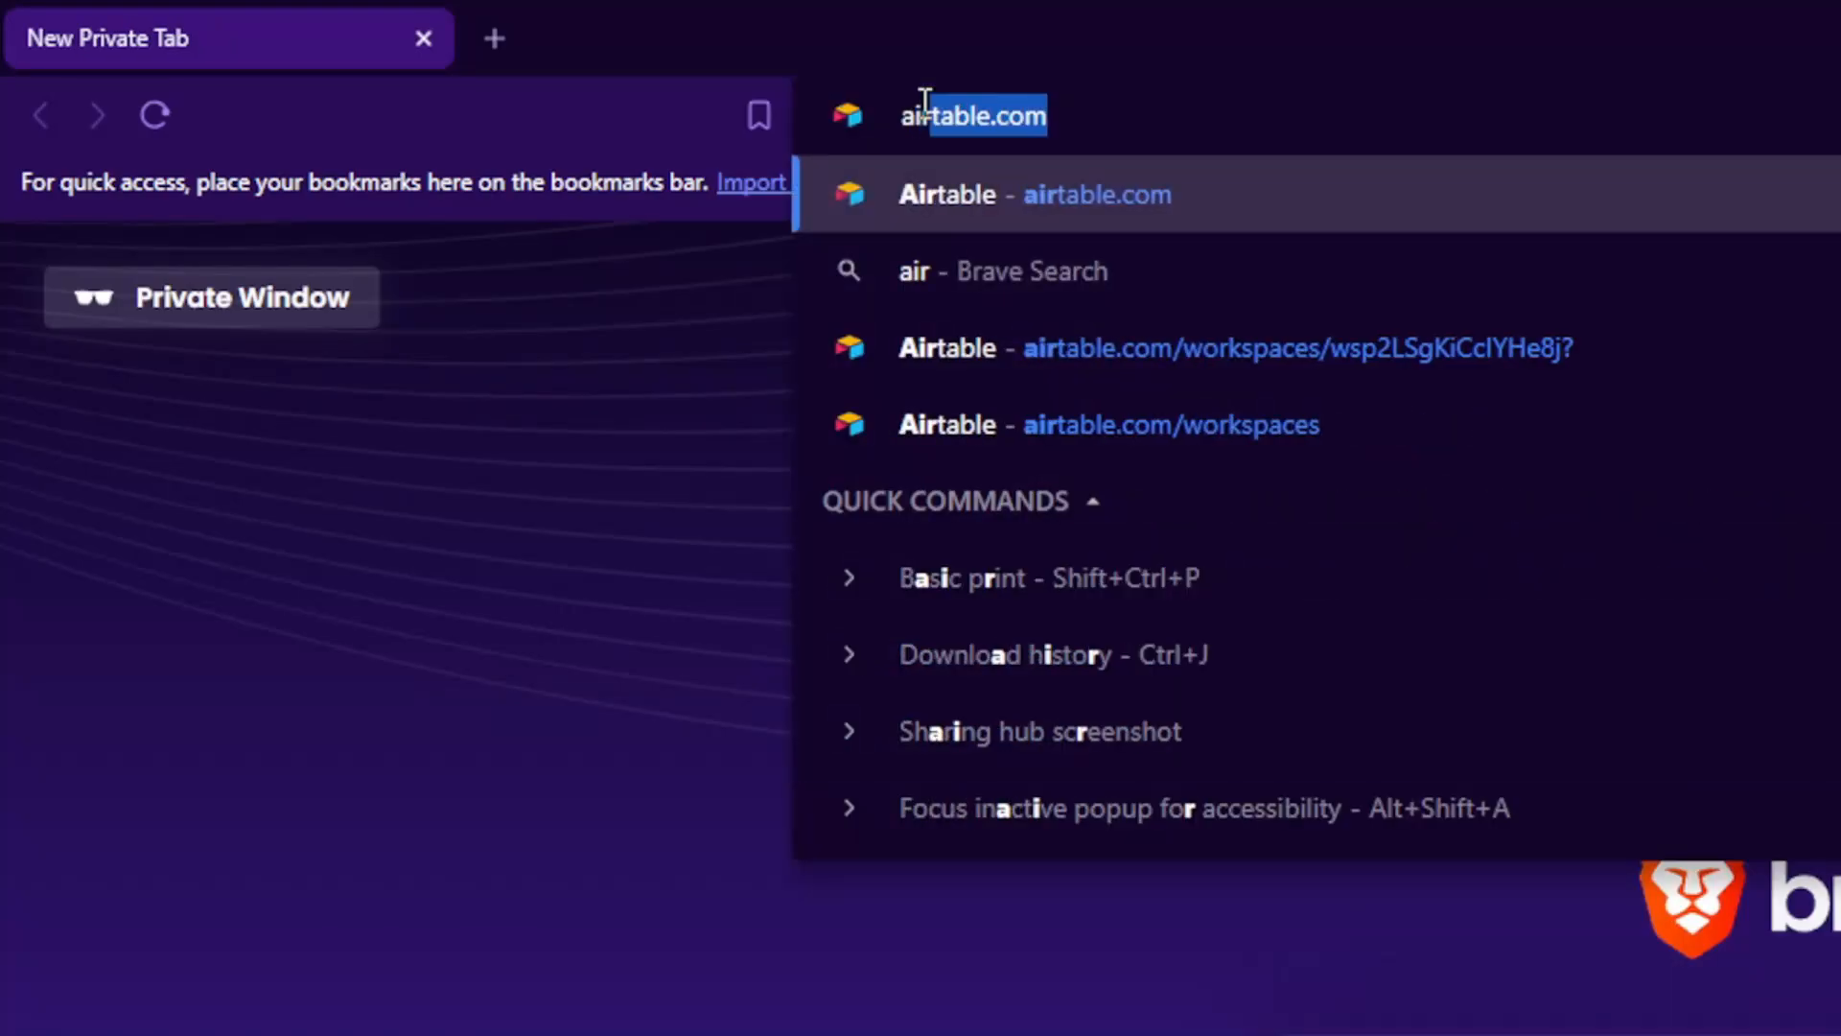
key(Return)
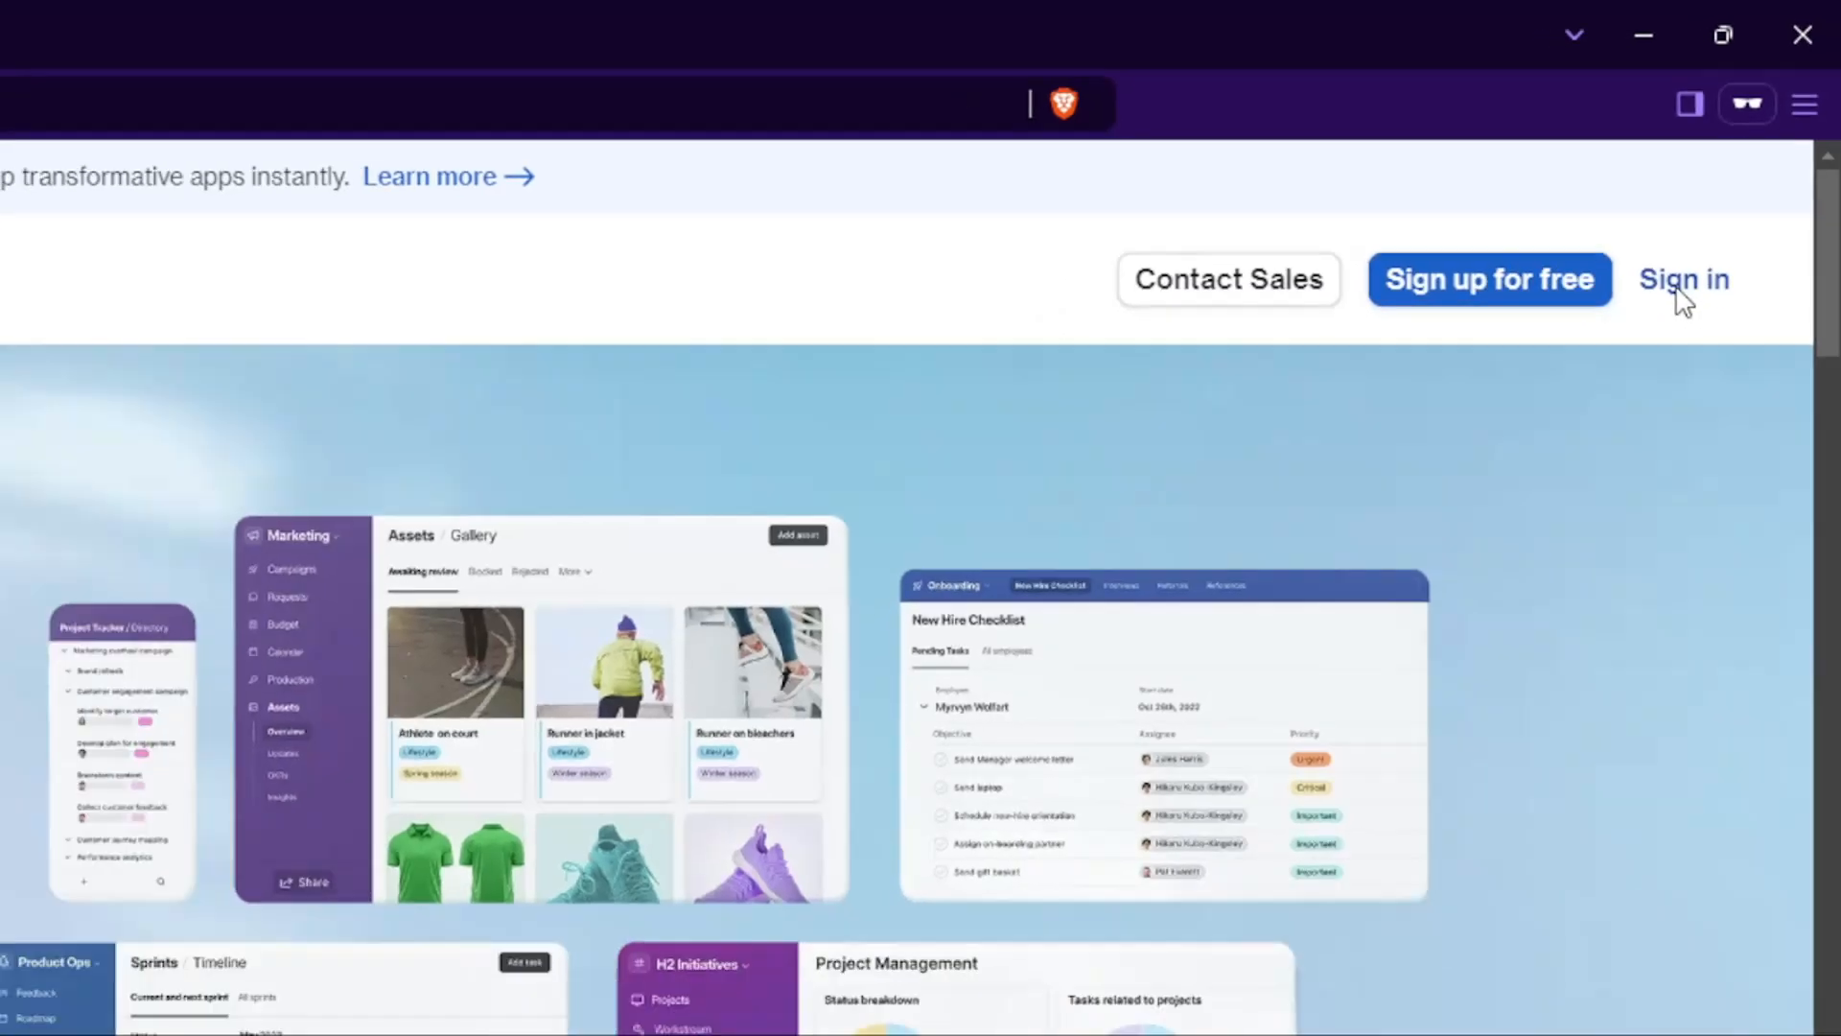
click(1655, 319)
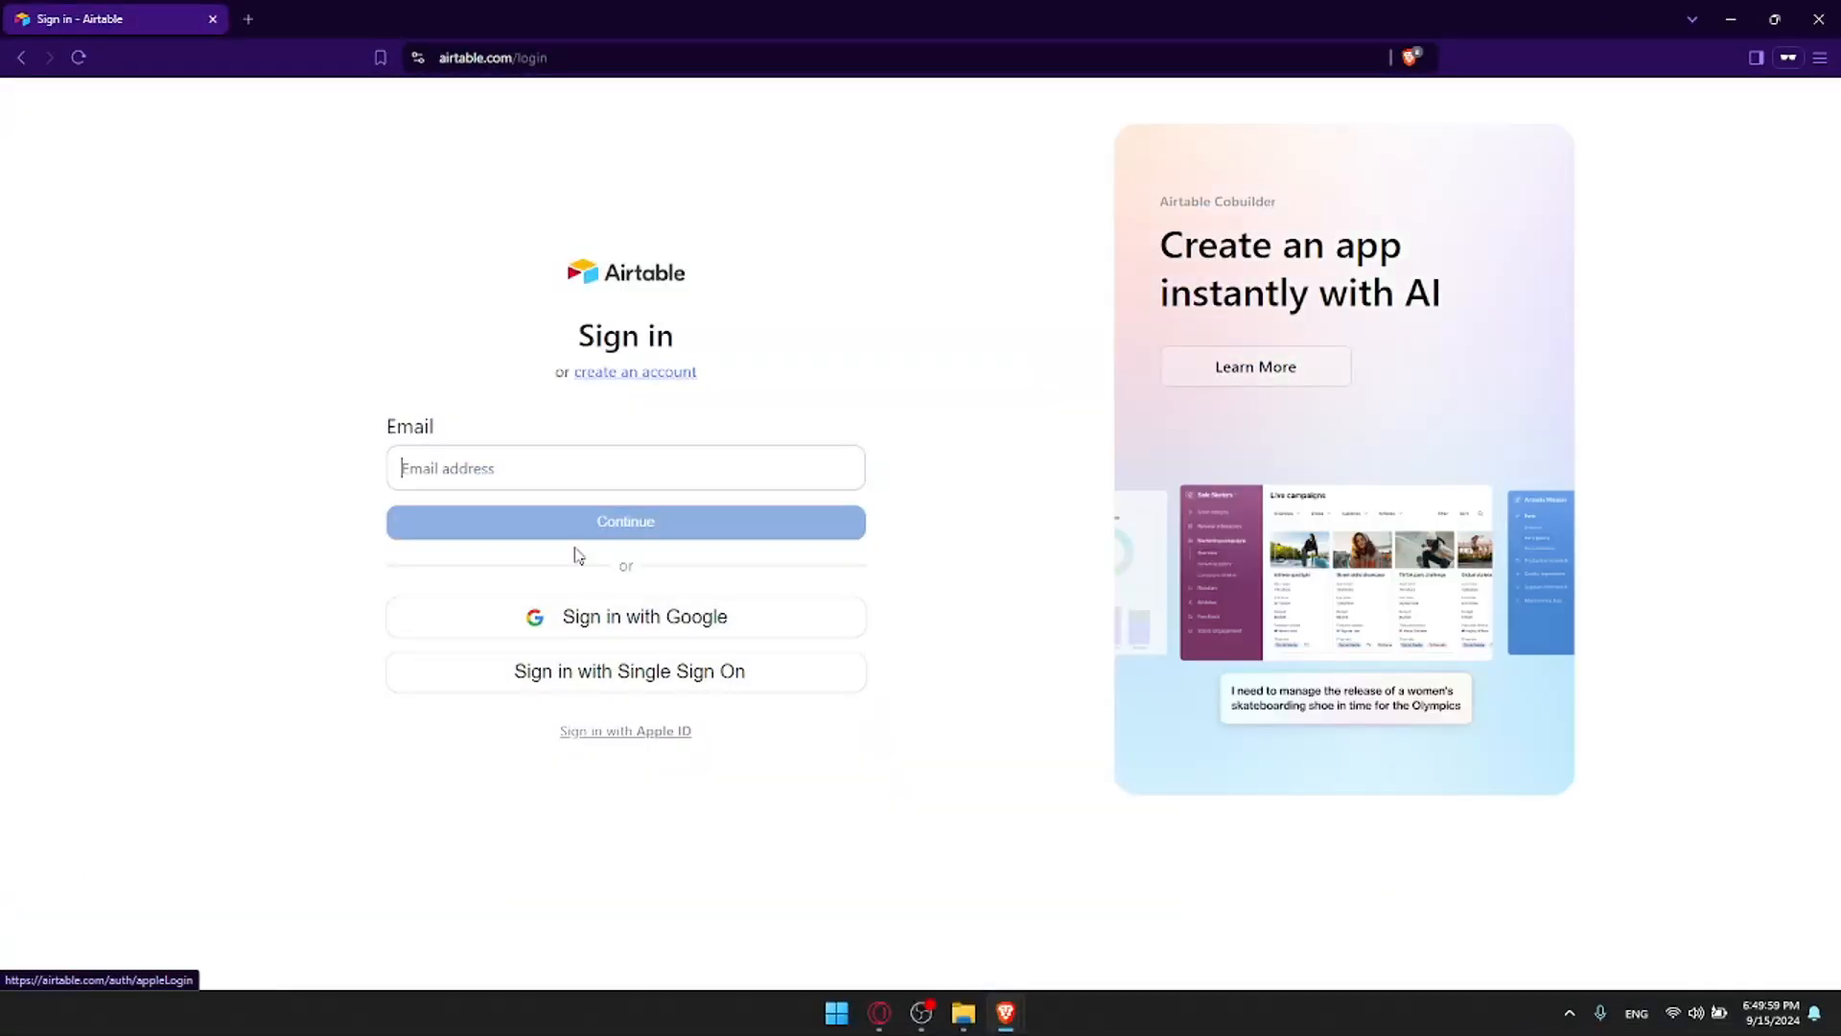
click(627, 376)
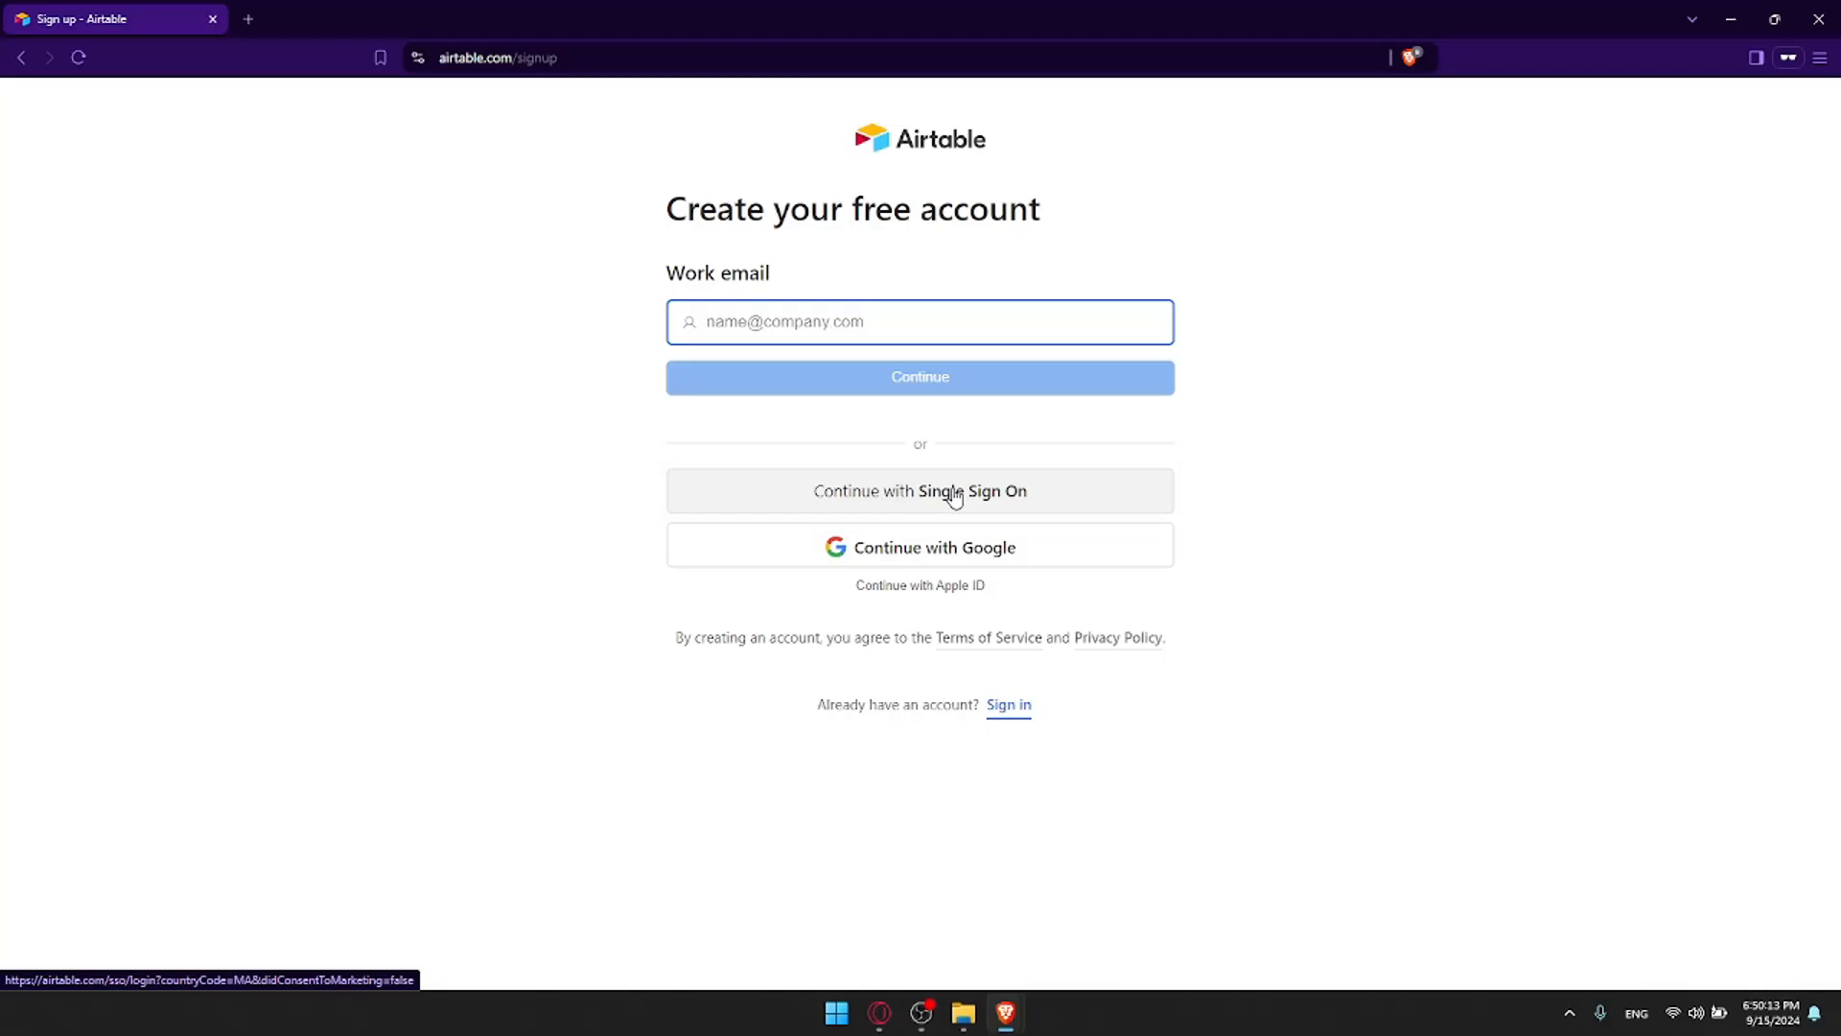
click(1820, 18)
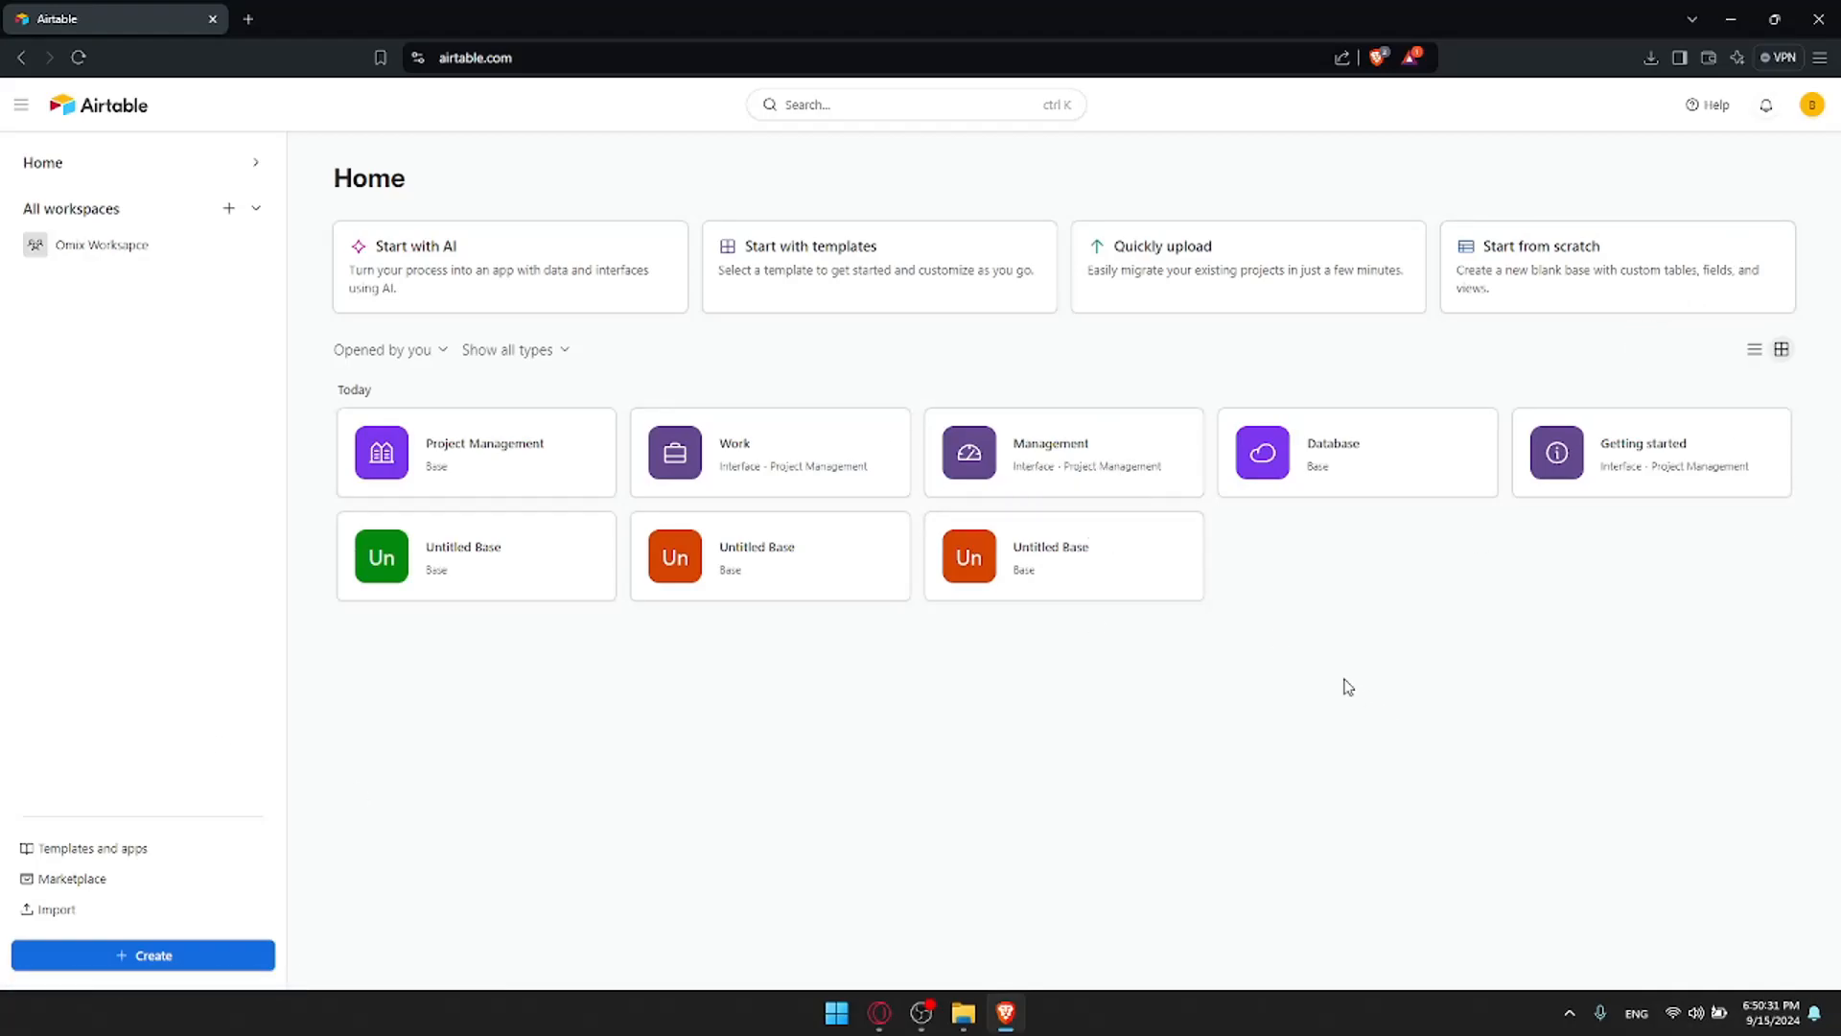
Create a new blank base from scratch and return to the Airtable home page
click(1551, 280)
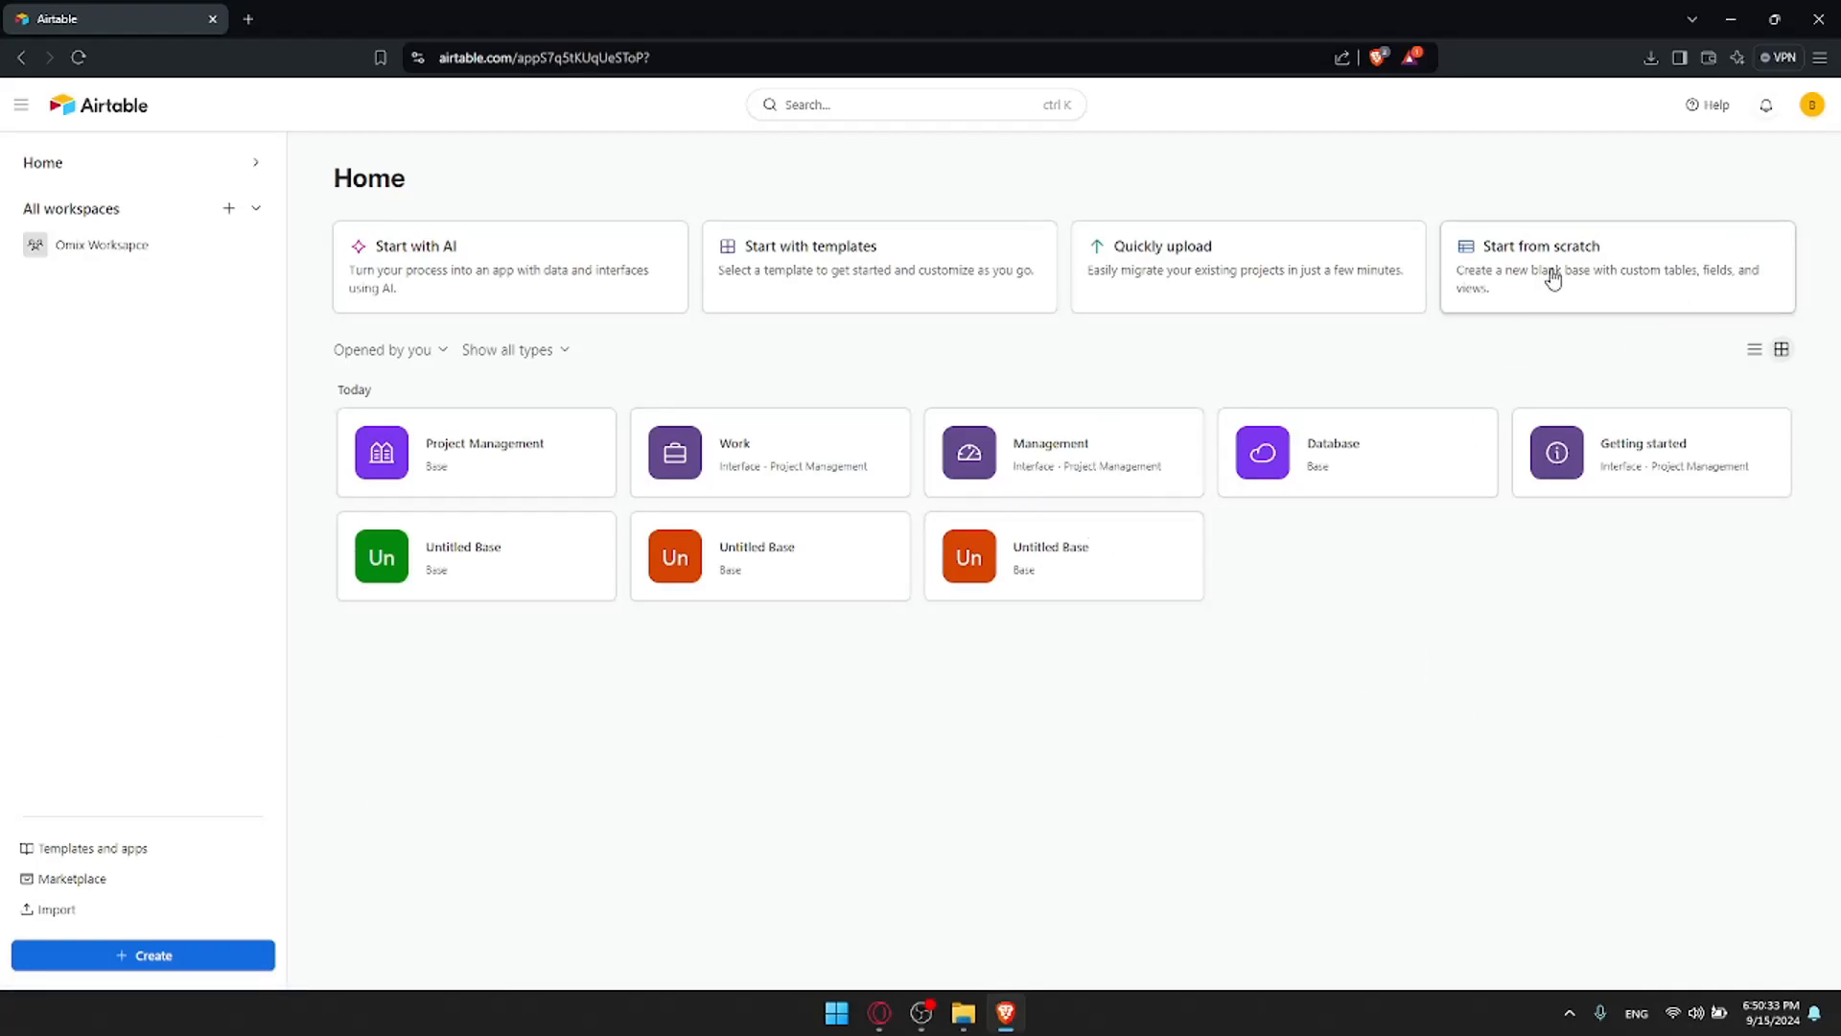
key(alt+Left)
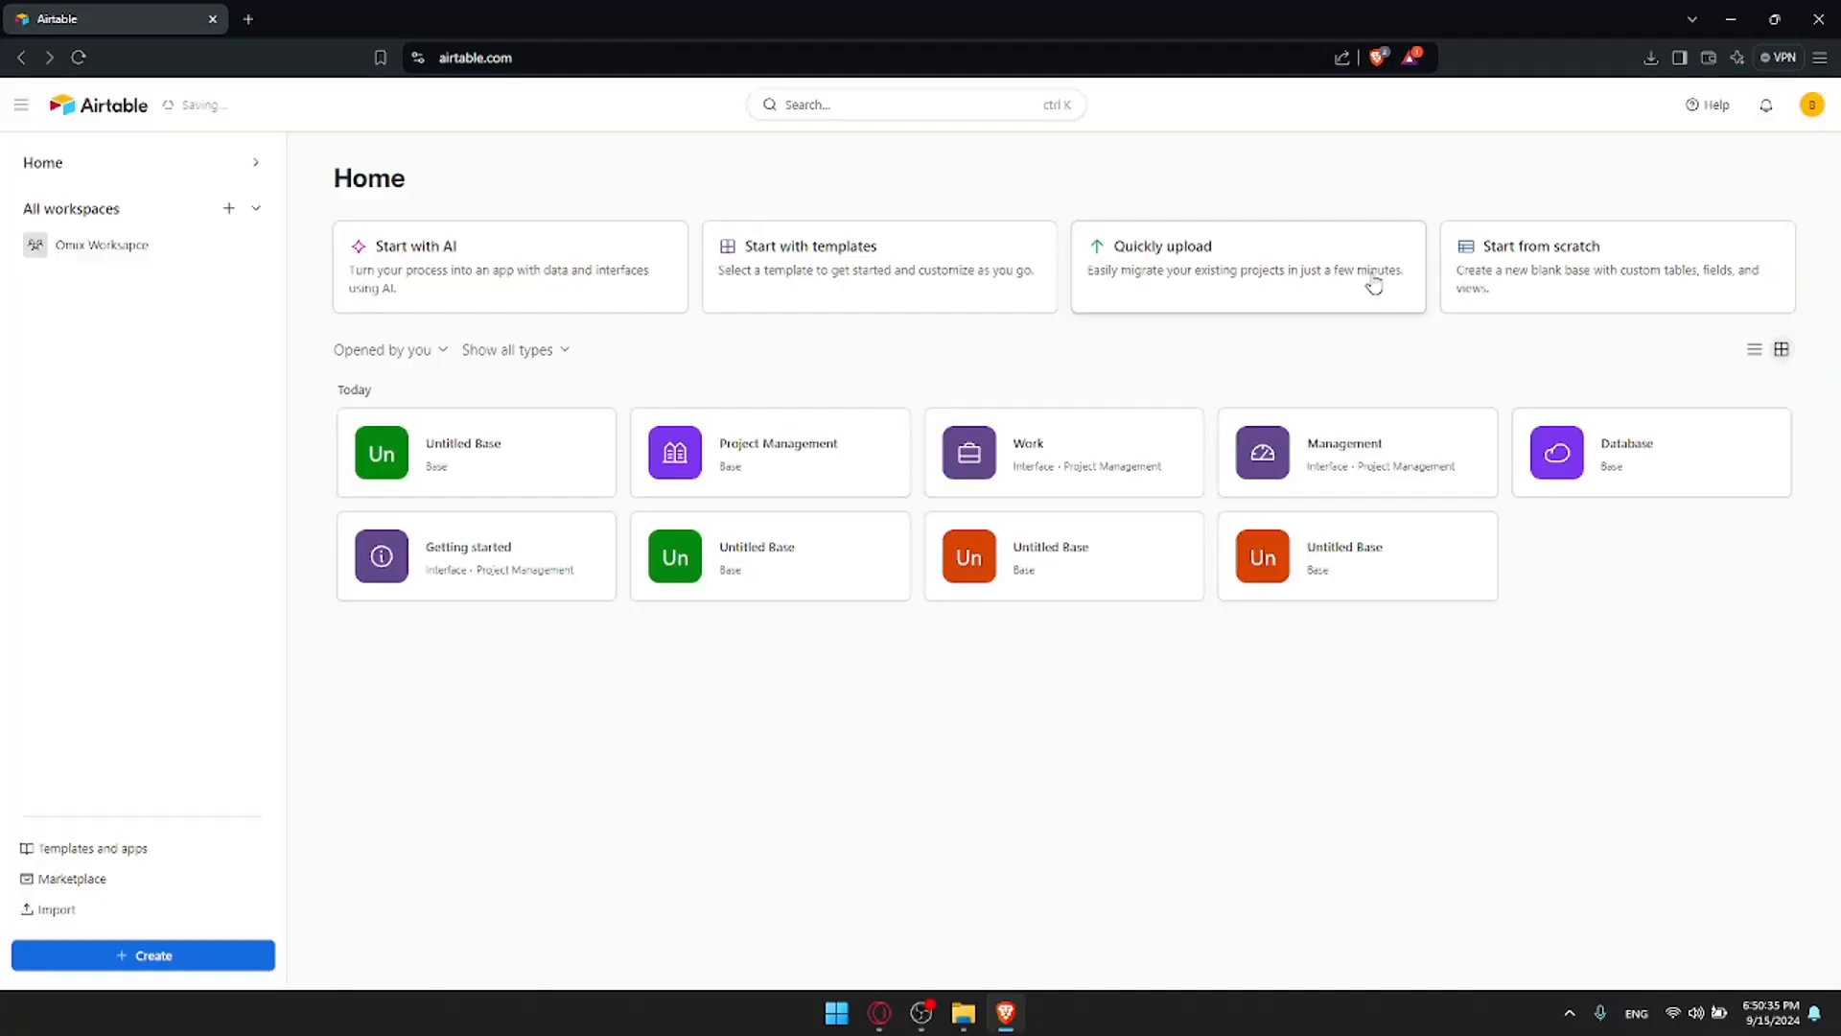
View the import sources offered by Quickly upload and the survey for requesting an unsupported import source
click(1282, 255)
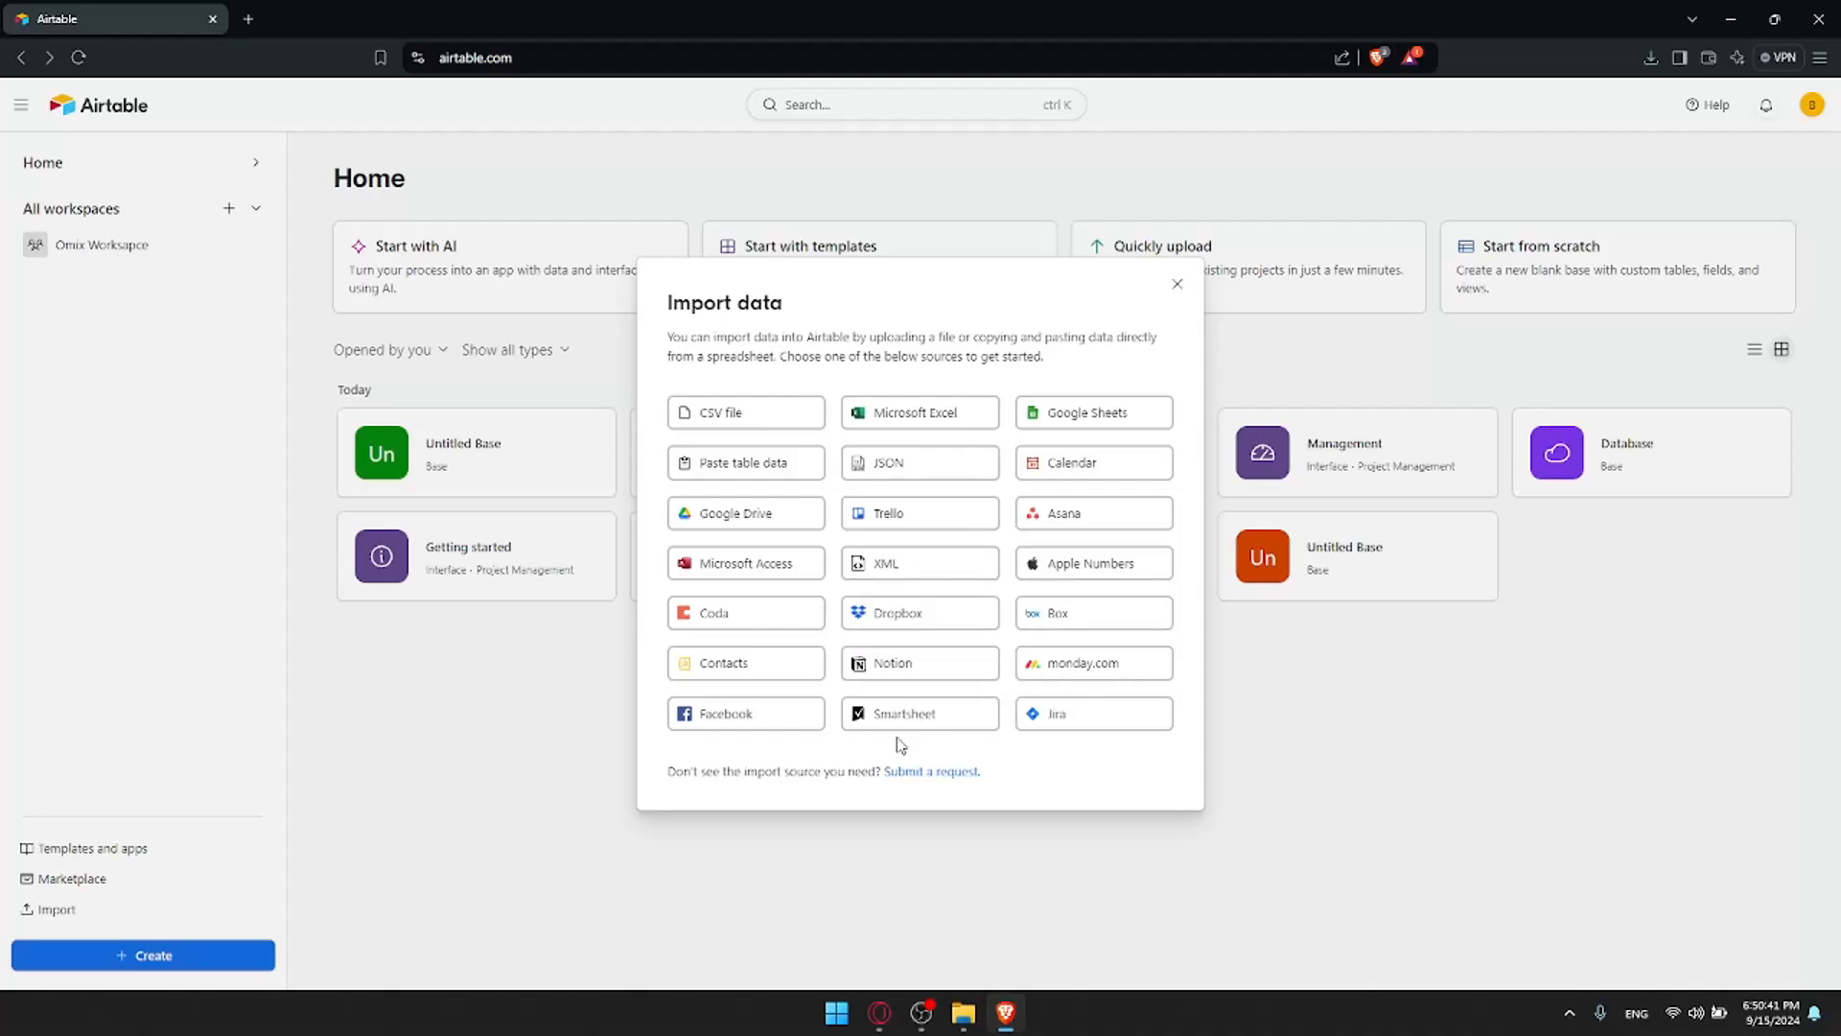
click(928, 771)
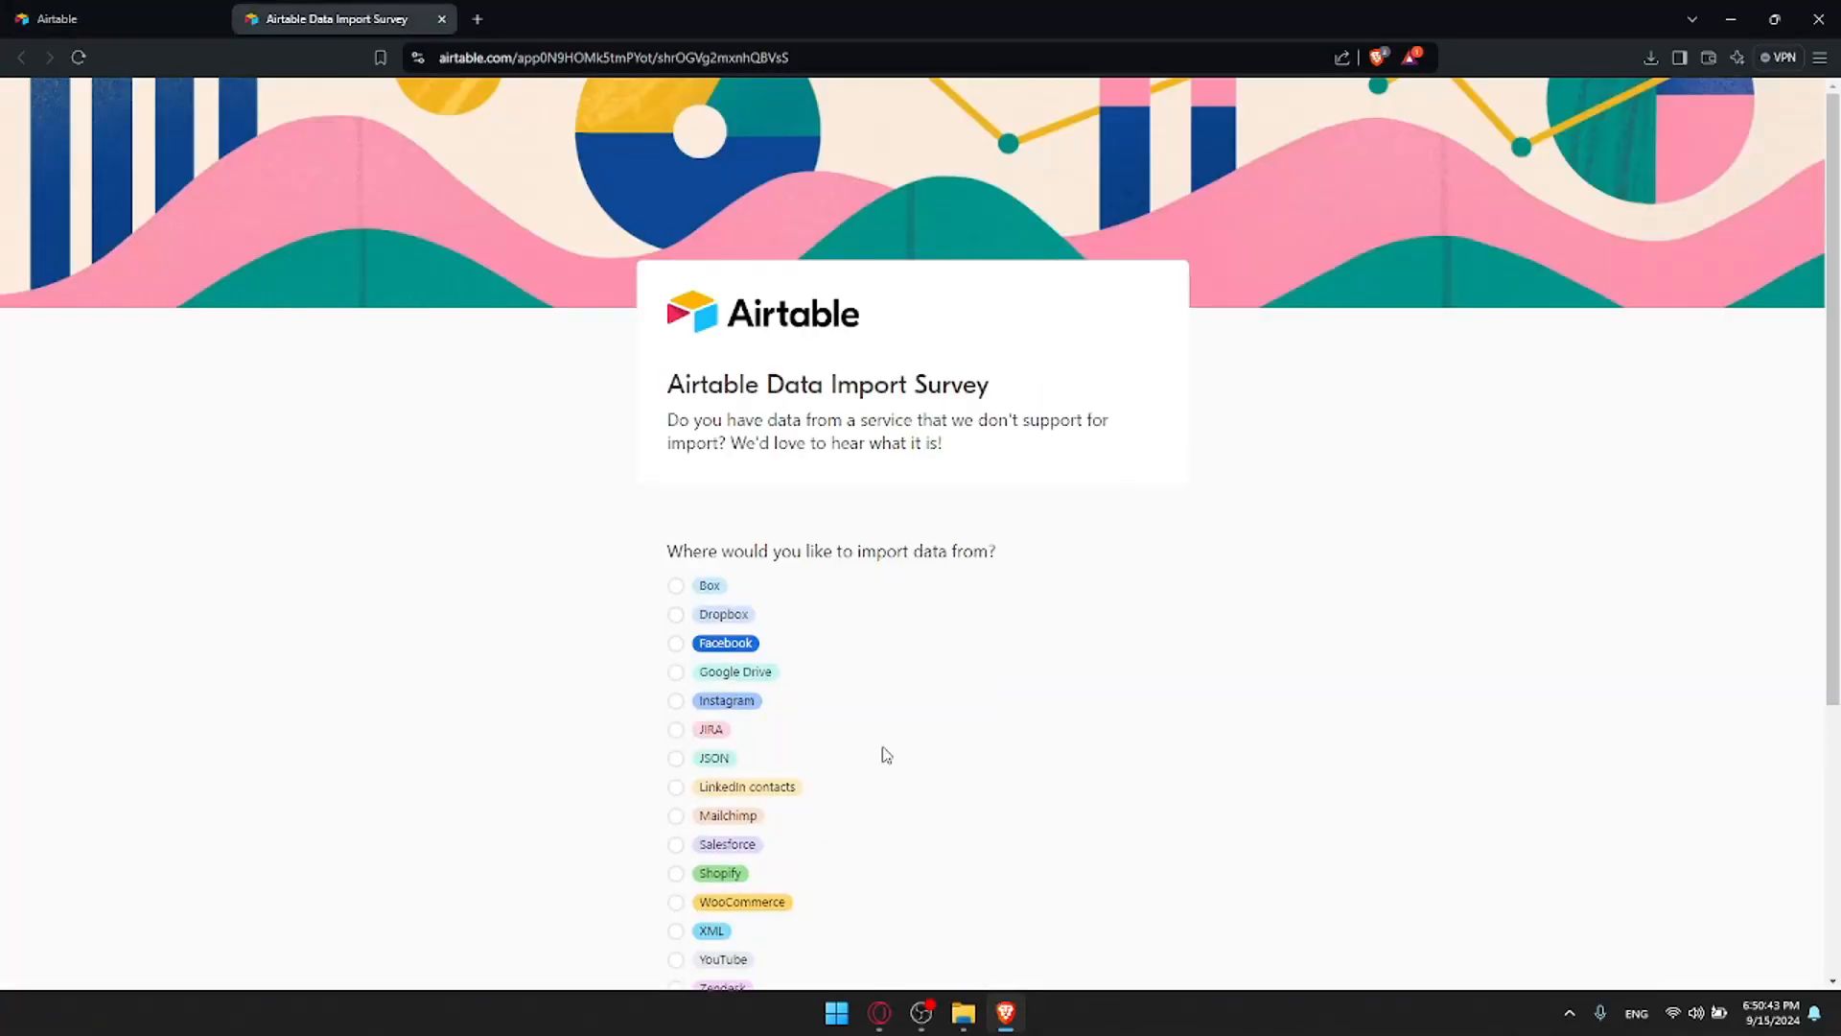
scroll(914, 623, down, 1)
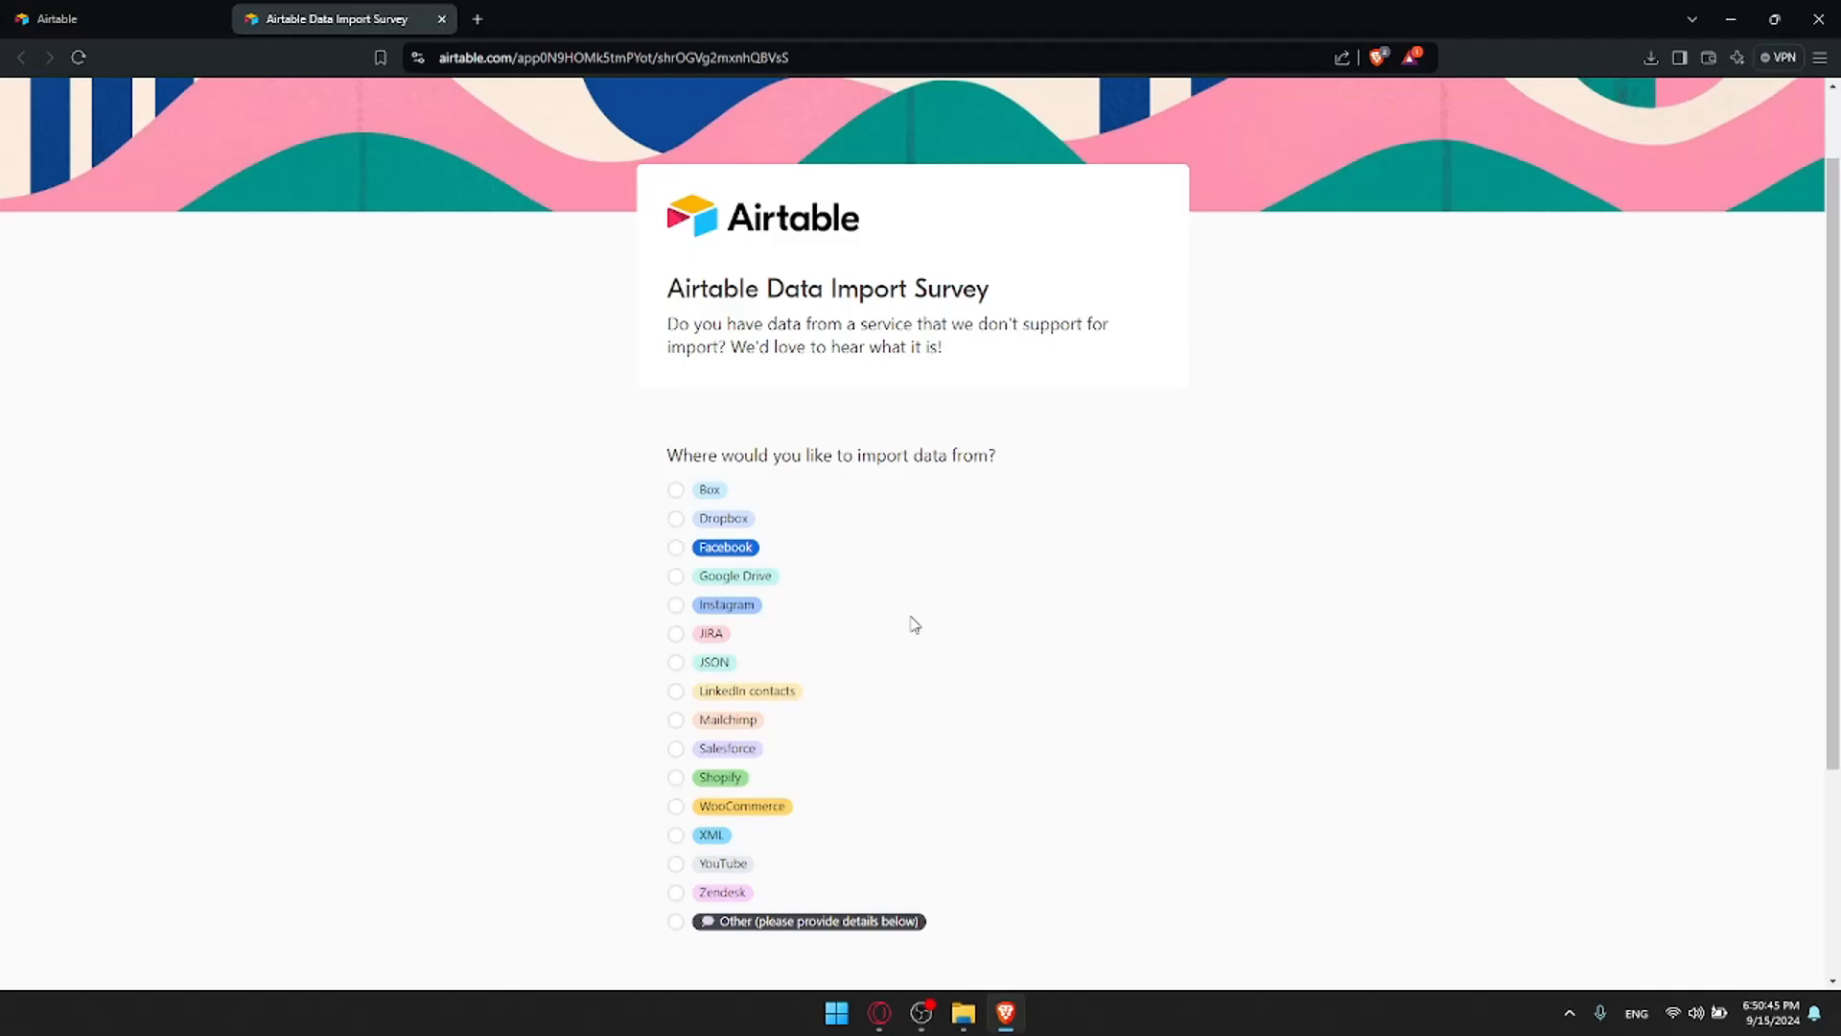
scroll(914, 624, down, 2)
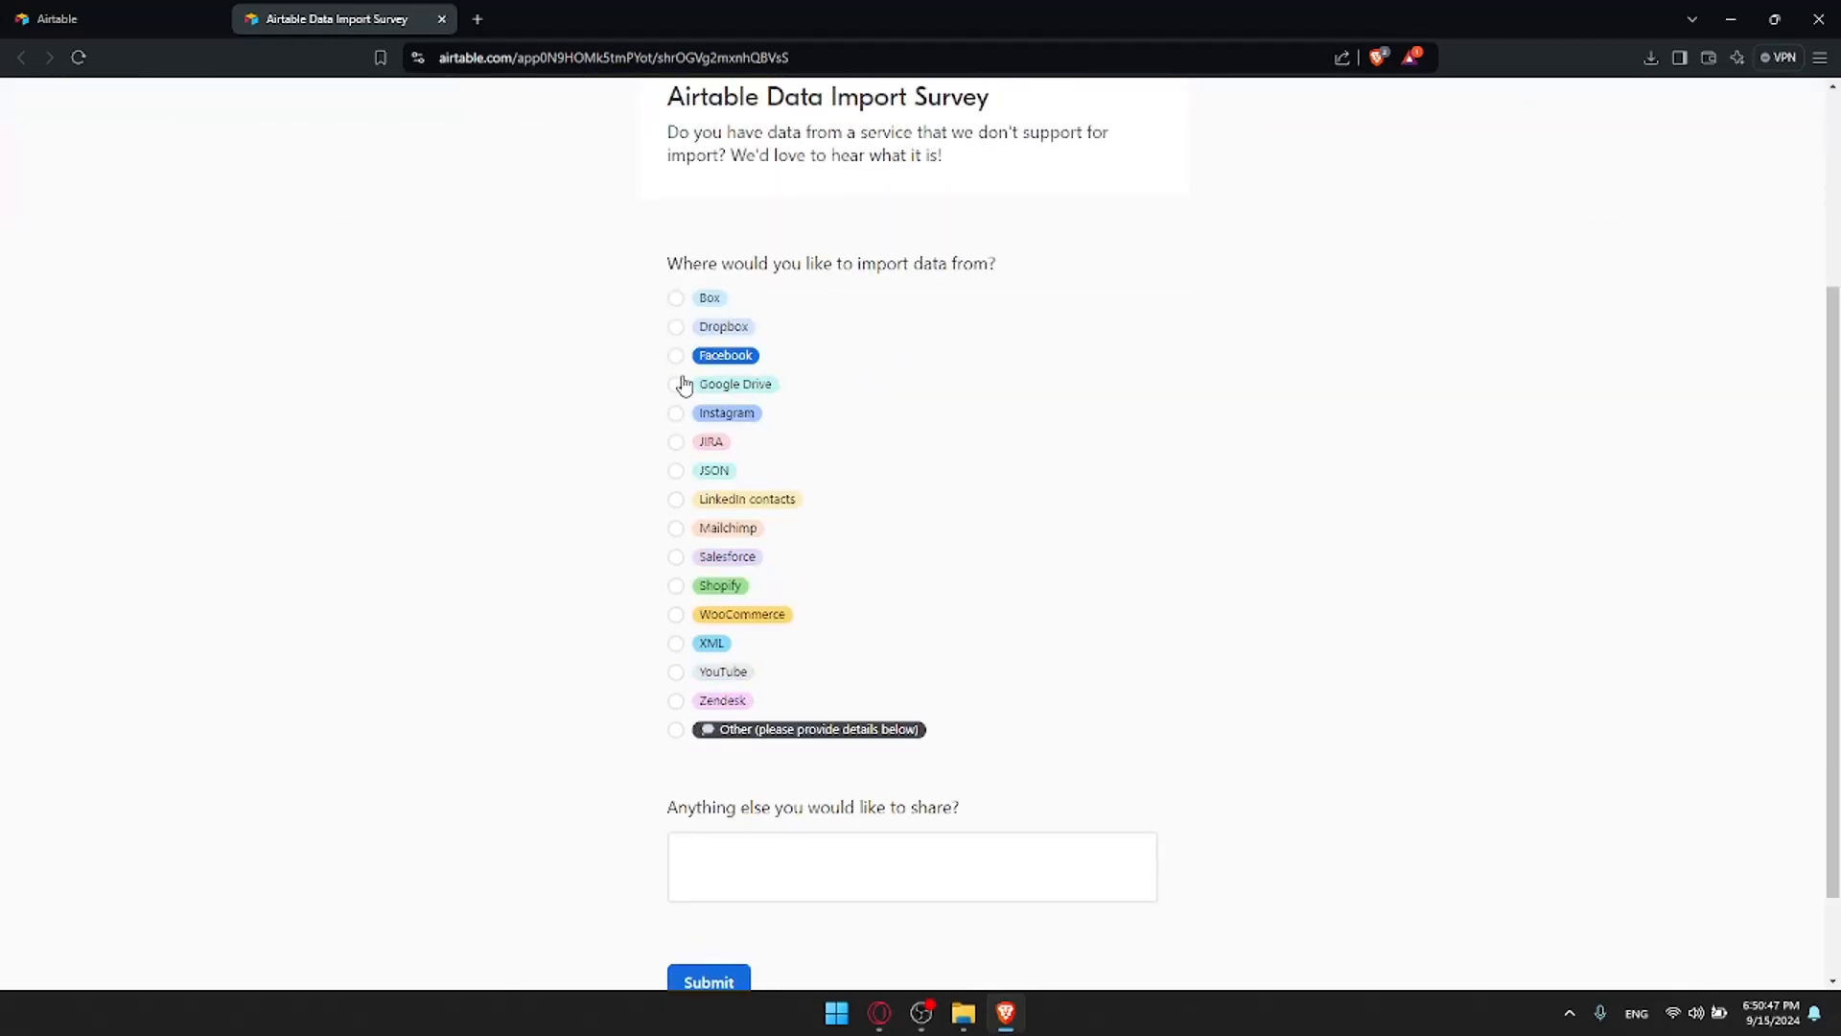
Fill in the survey with source Other, details "rhdfgj" and comment "hgkfghkffj", and leave the survey and the import dialog without submitting
click(699, 730)
click(768, 869)
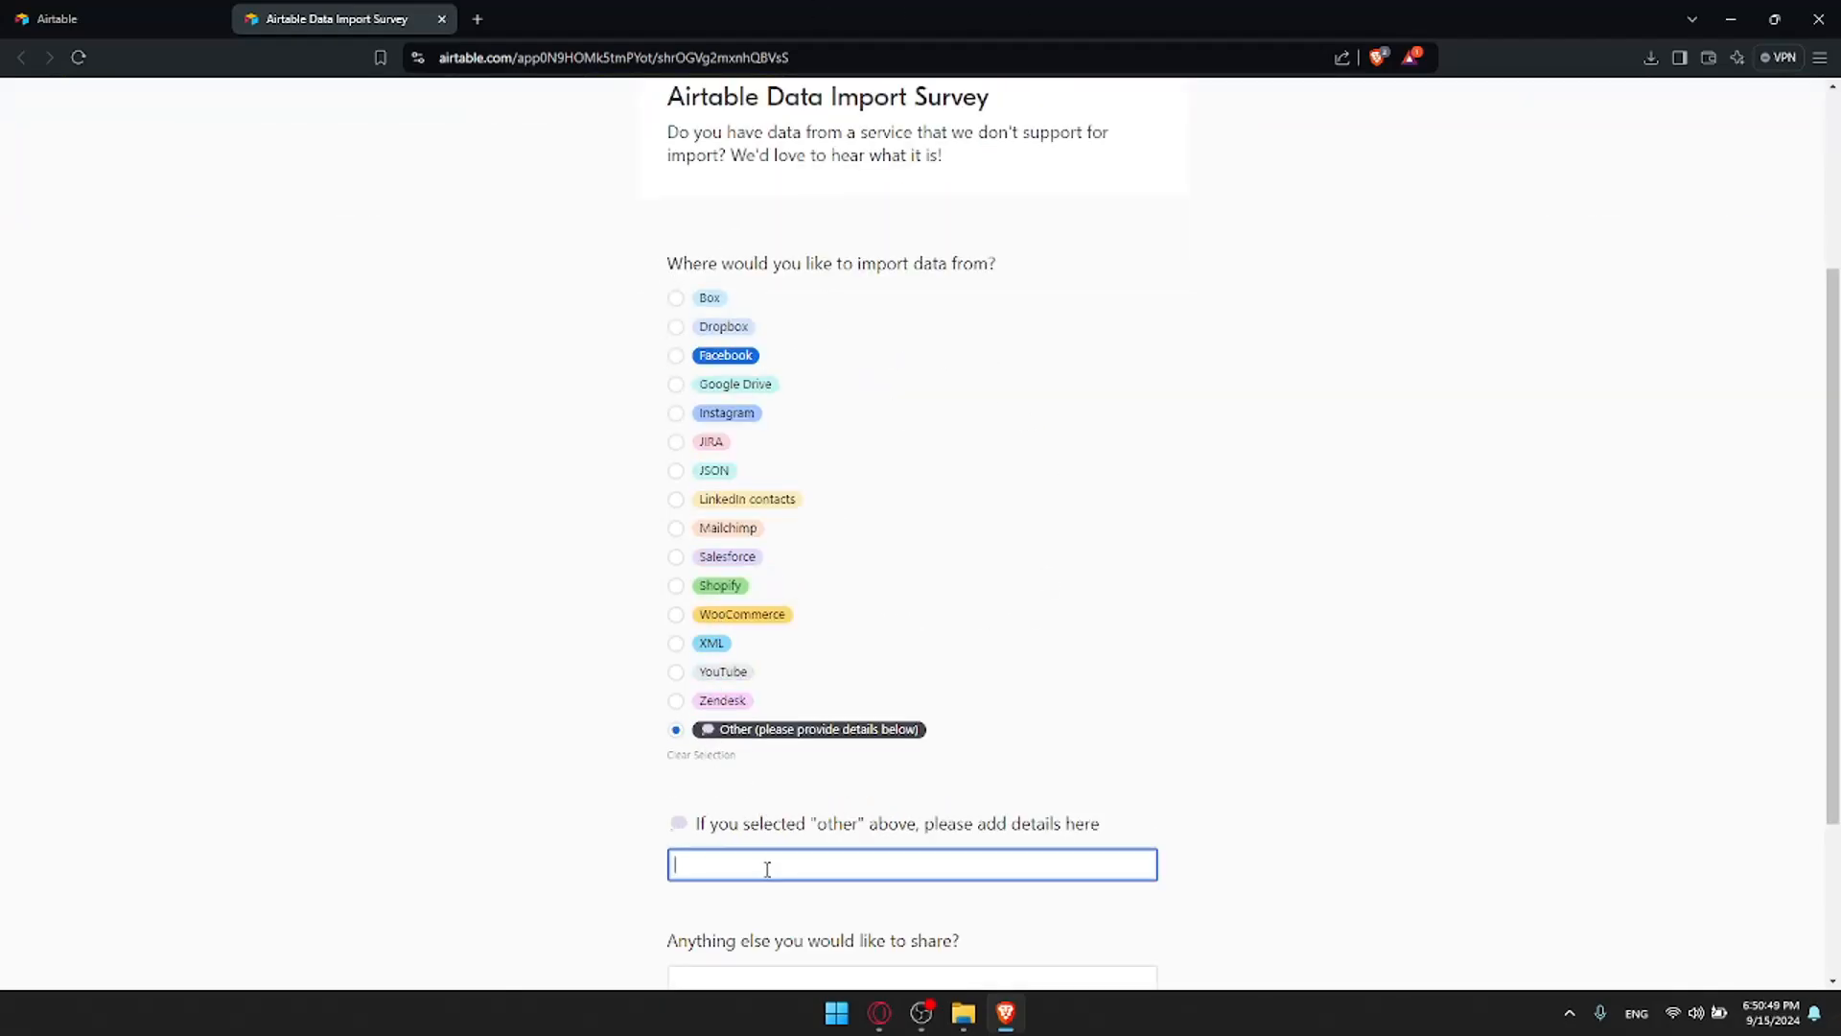
text(rhdfgj)
scroll(772, 863, down, 1)
click(777, 874)
text(hgkfghkffj)
scroll(768, 851, down, 2)
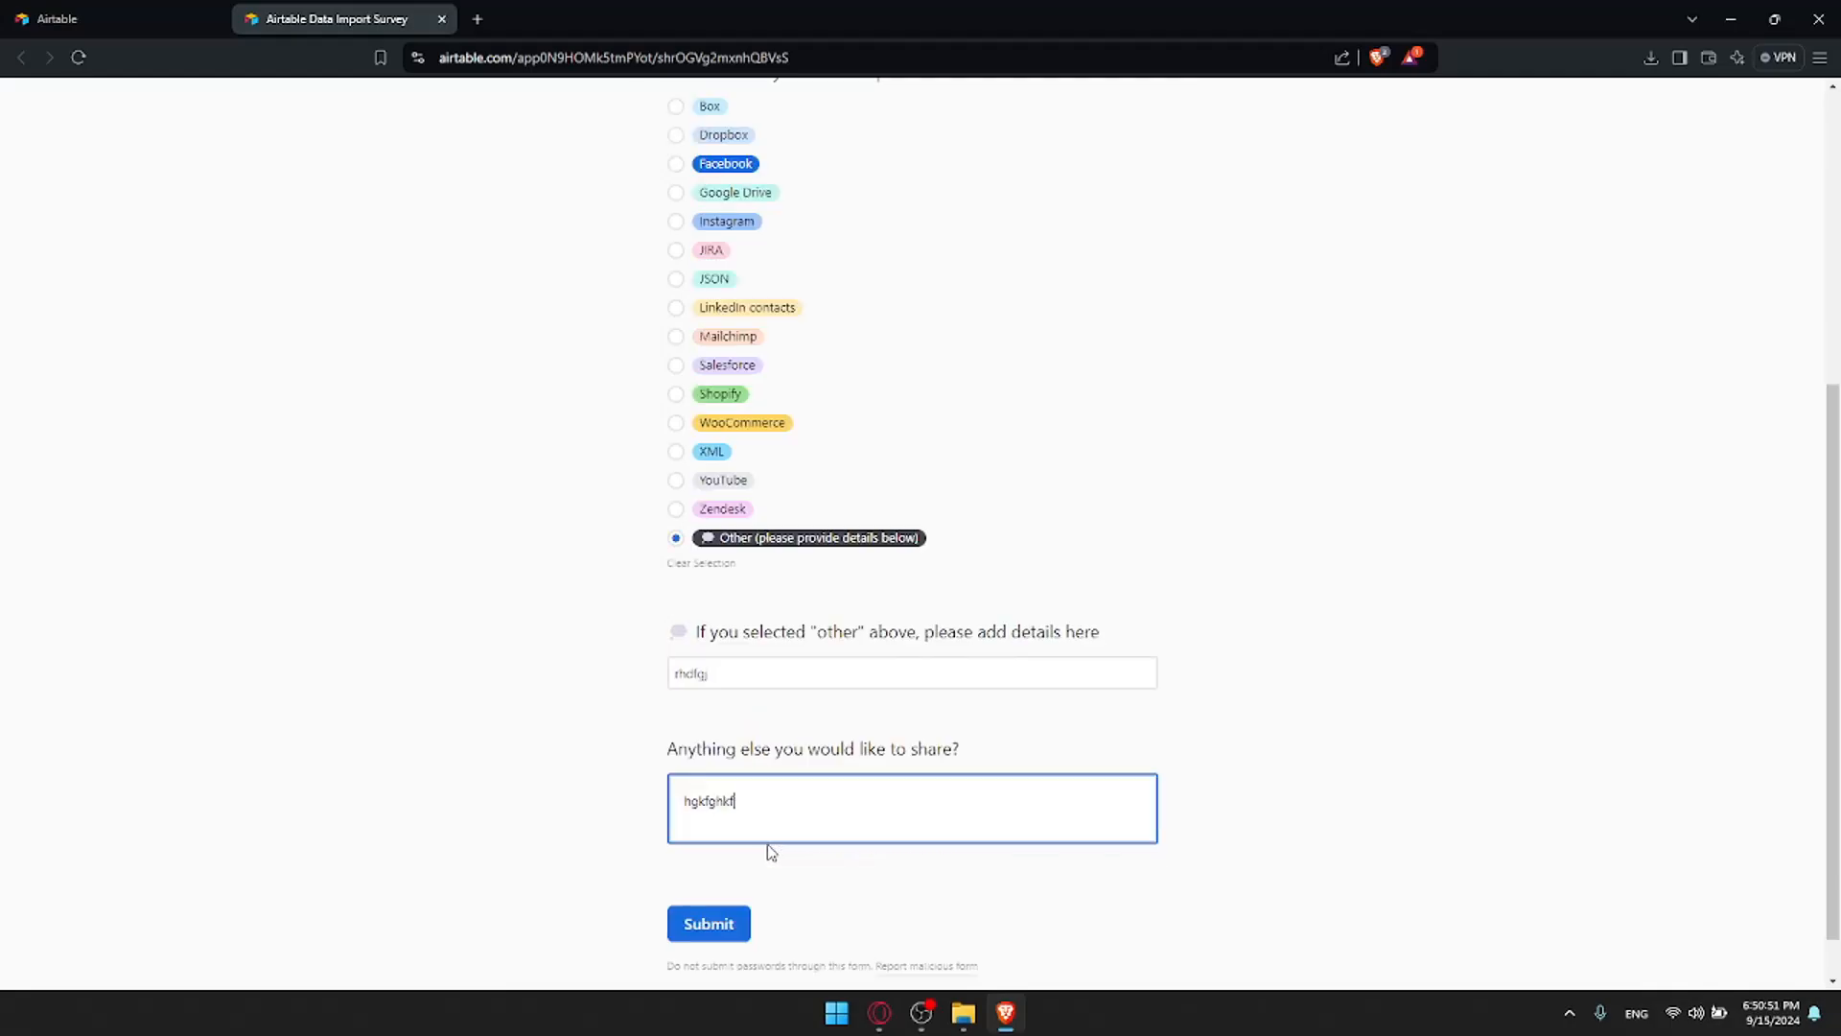
drag(813, 772, 690, 754)
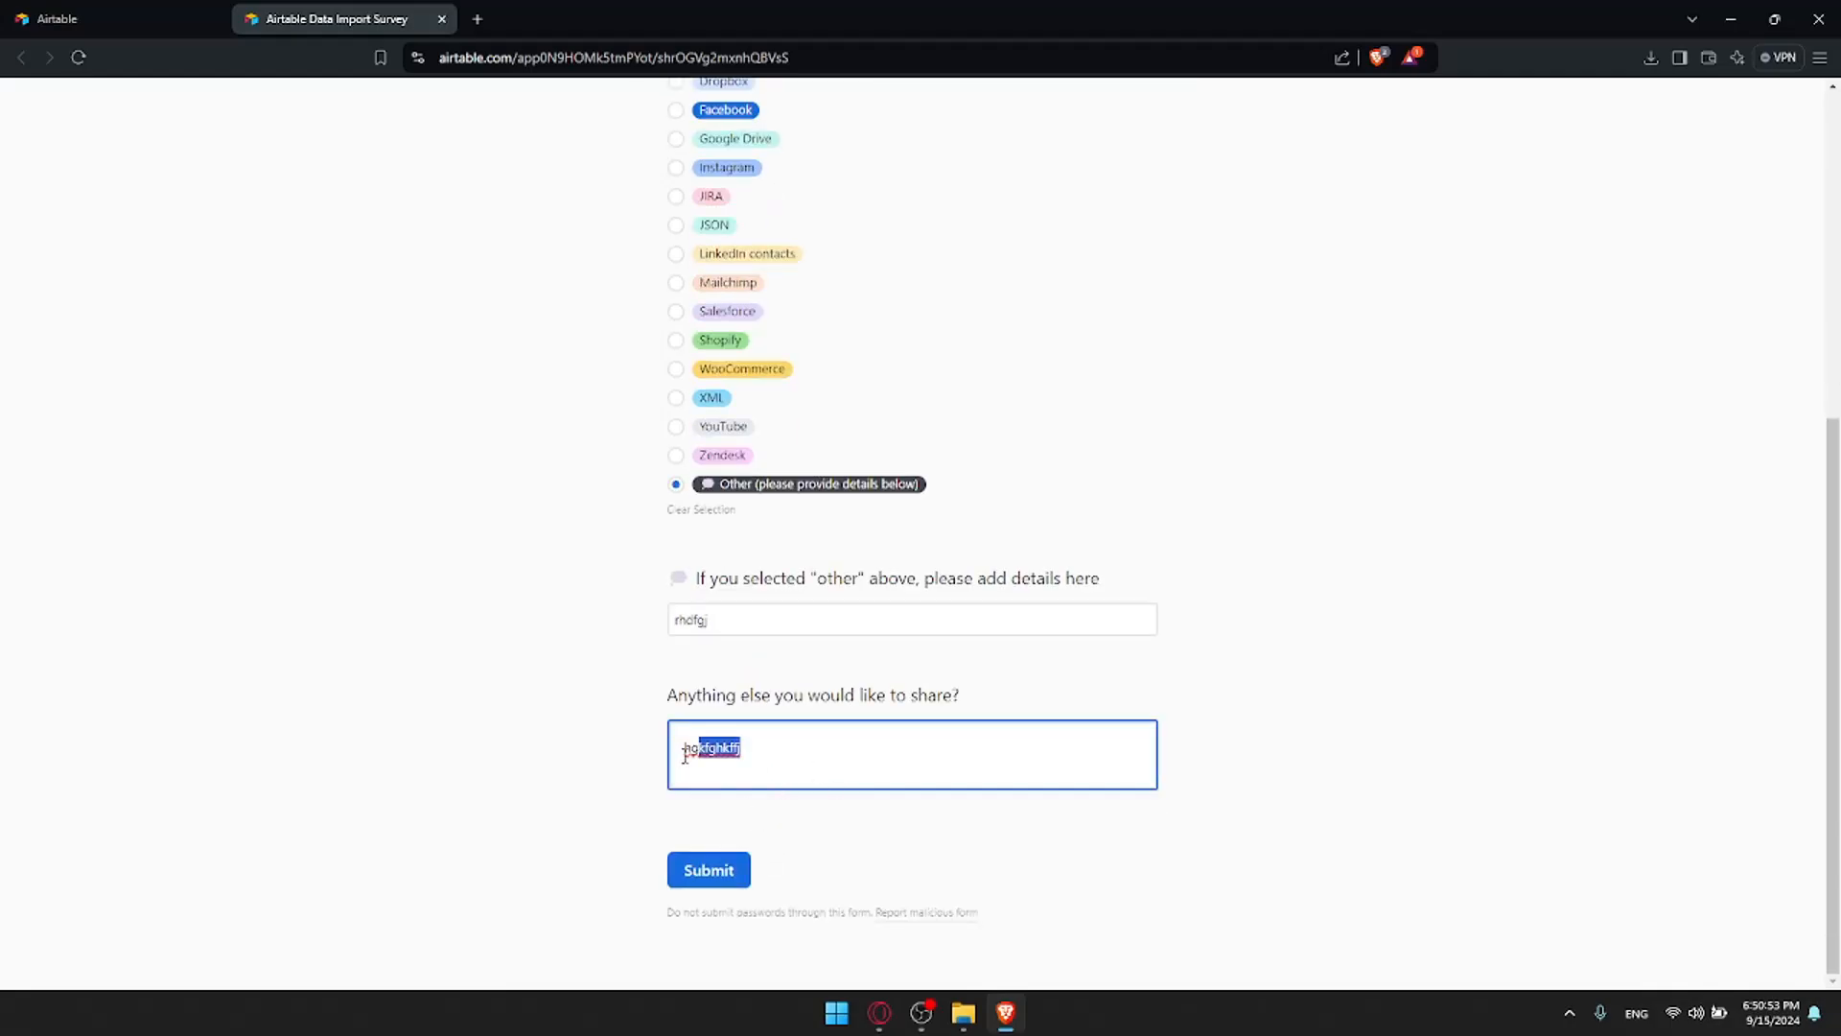
click(683, 751)
click(442, 20)
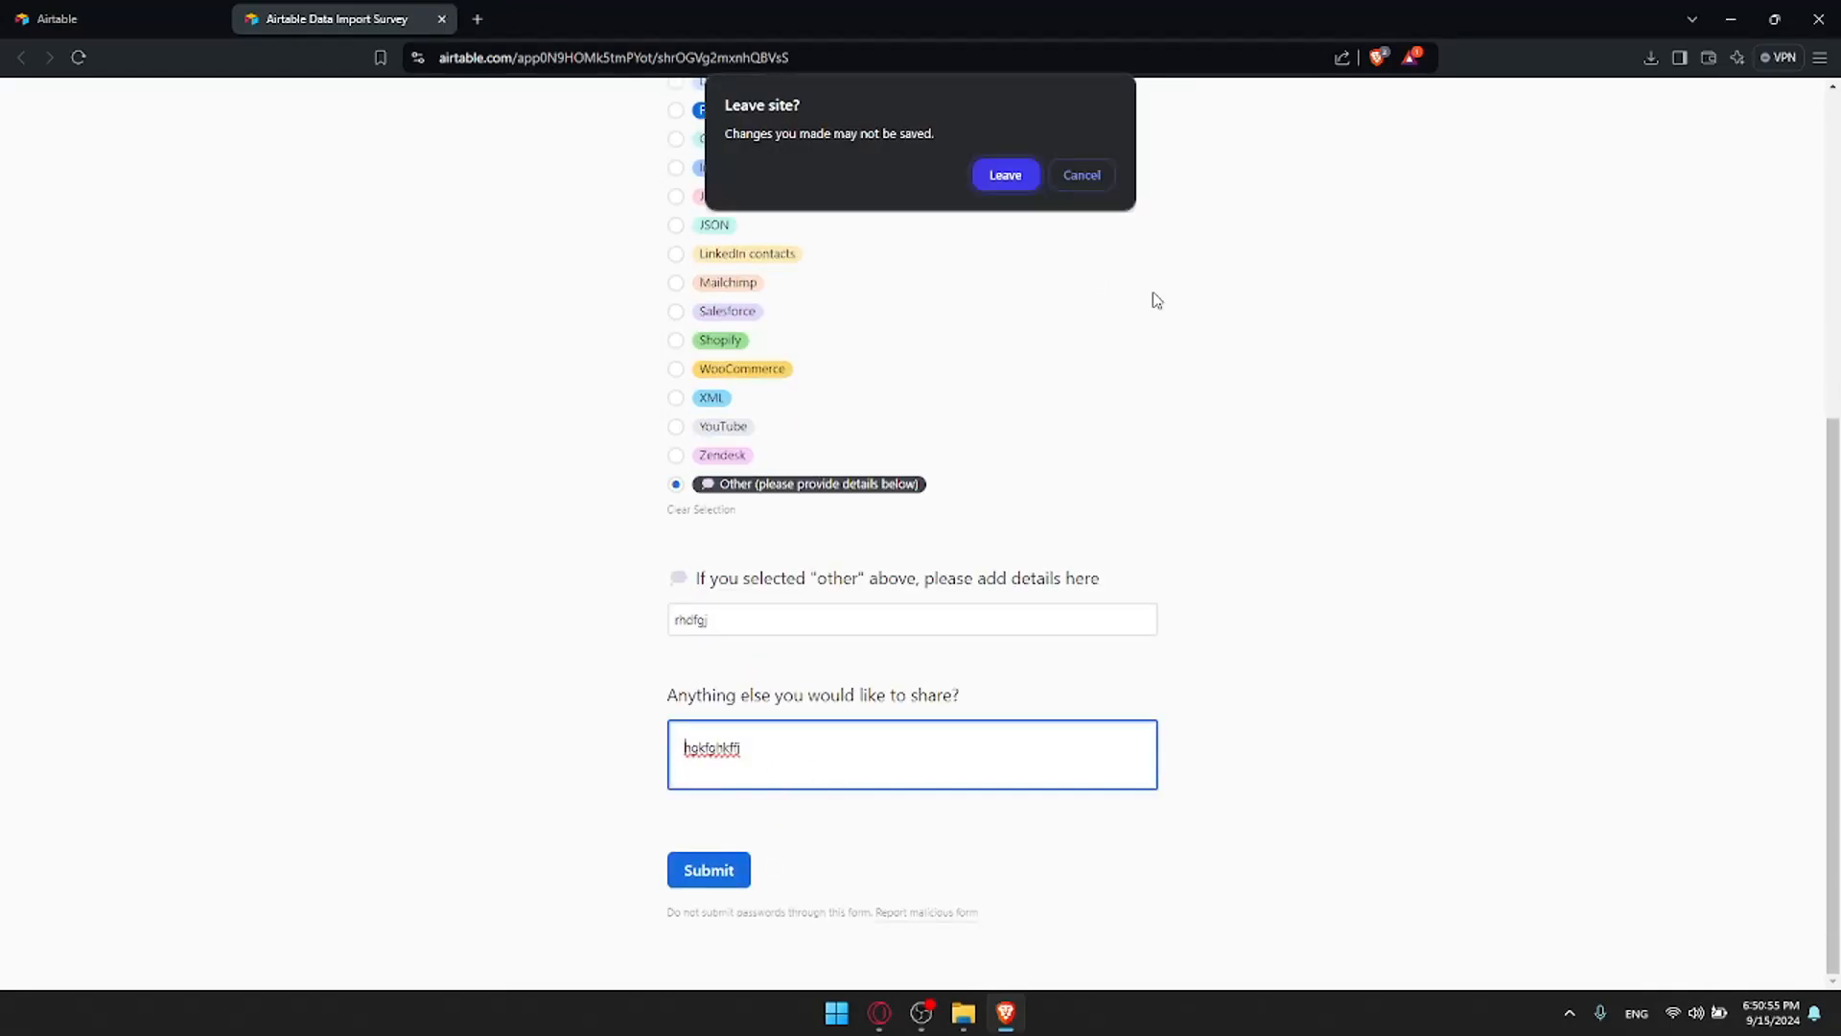
click(1007, 177)
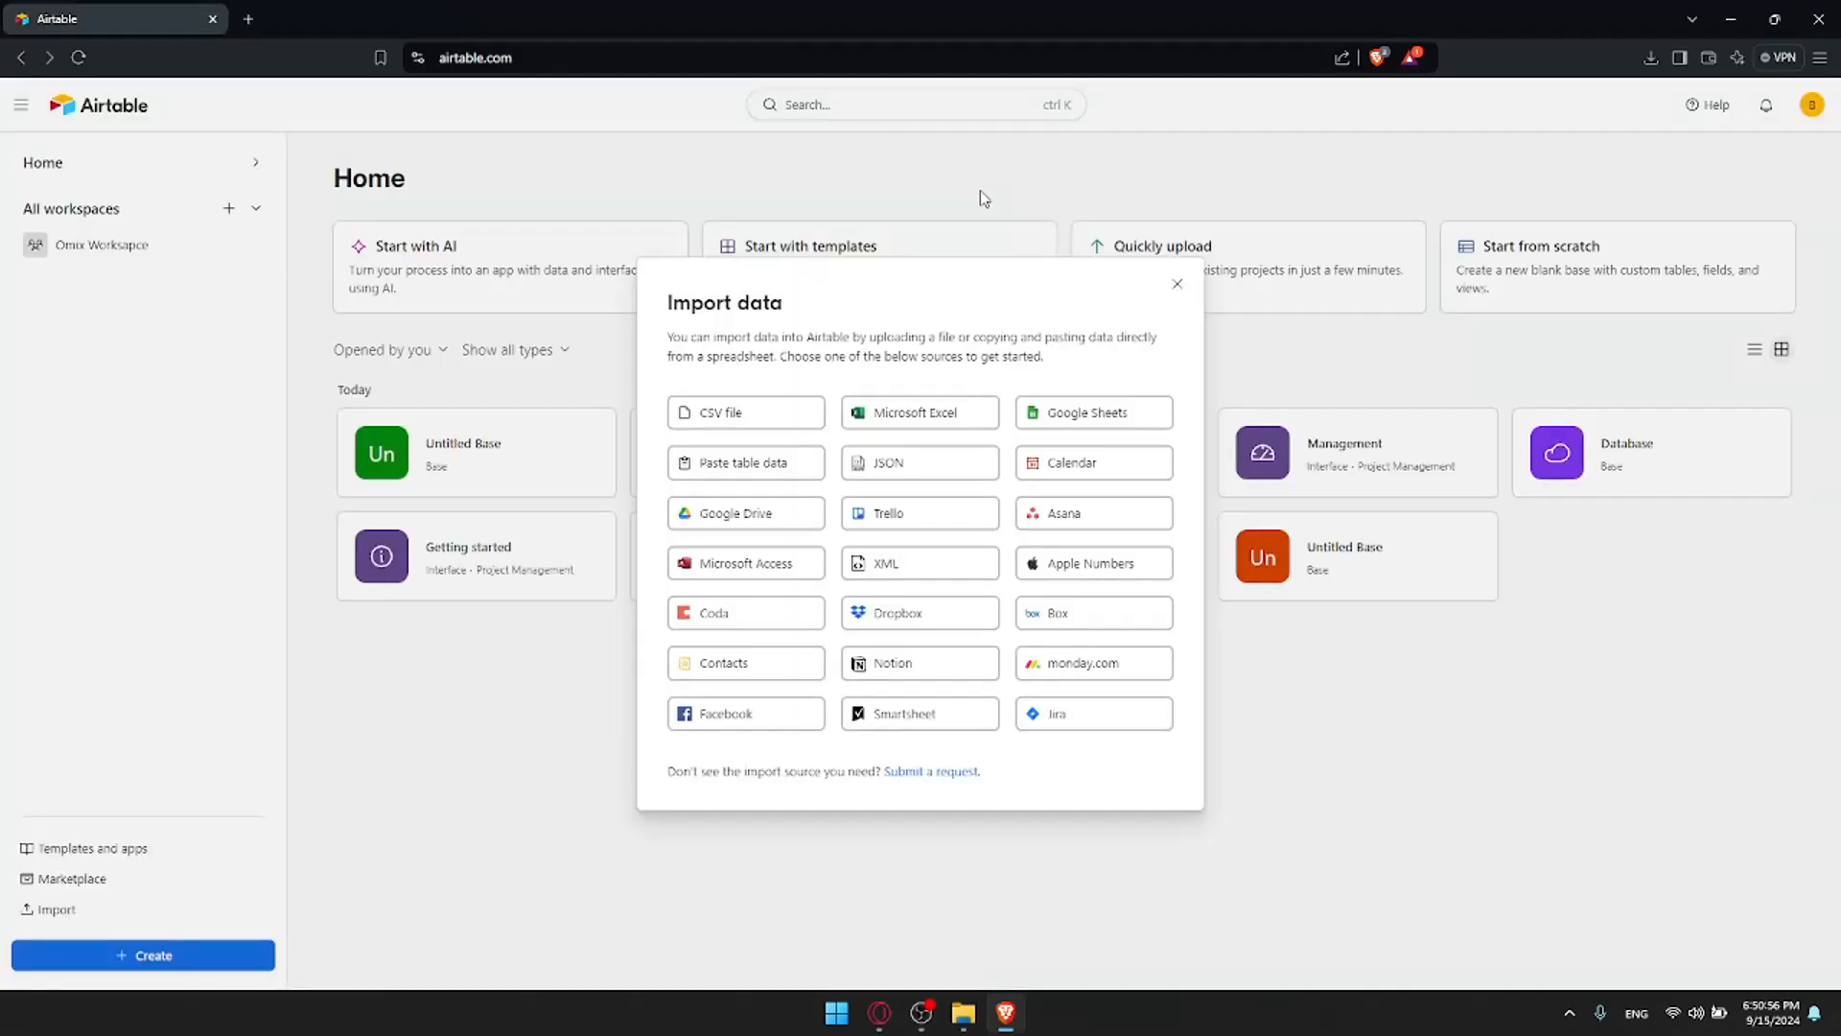
click(1177, 284)
Explore more templates from Start with templates and open the full Airtable template library
click(920, 284)
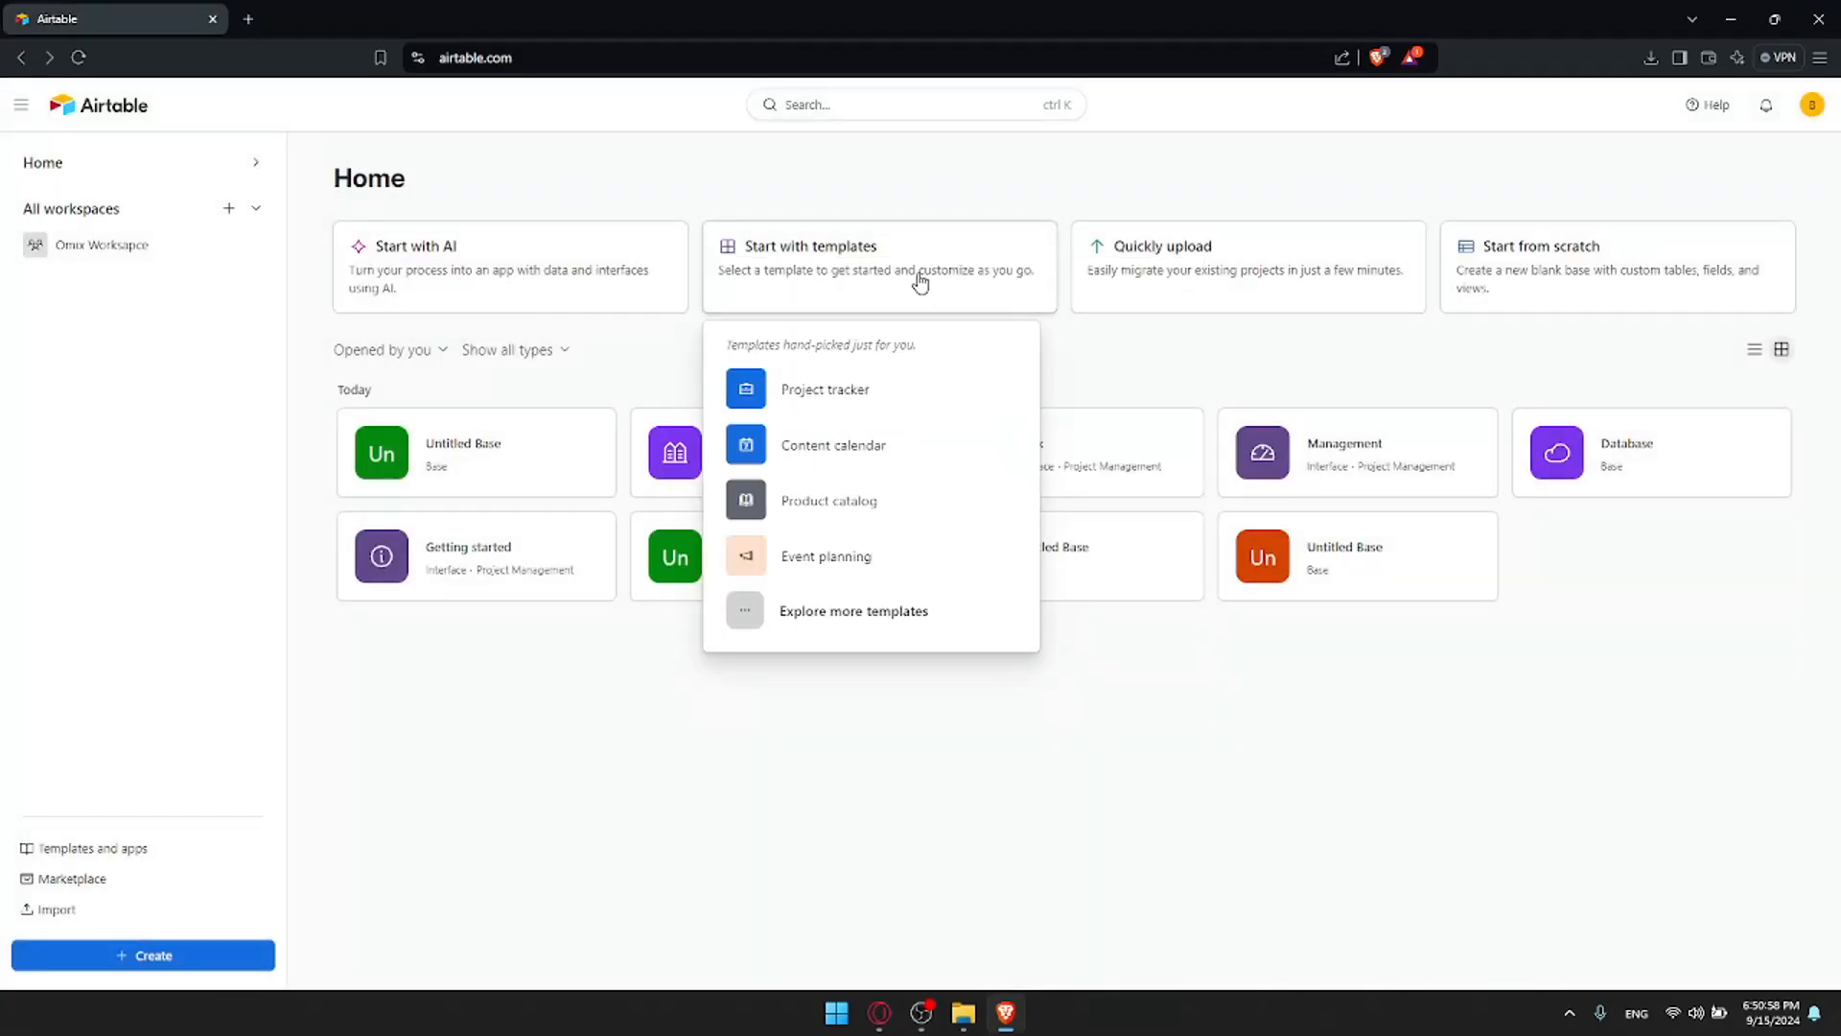
click(863, 614)
scroll(1004, 518, down, 12)
scroll(1001, 516, down, 5)
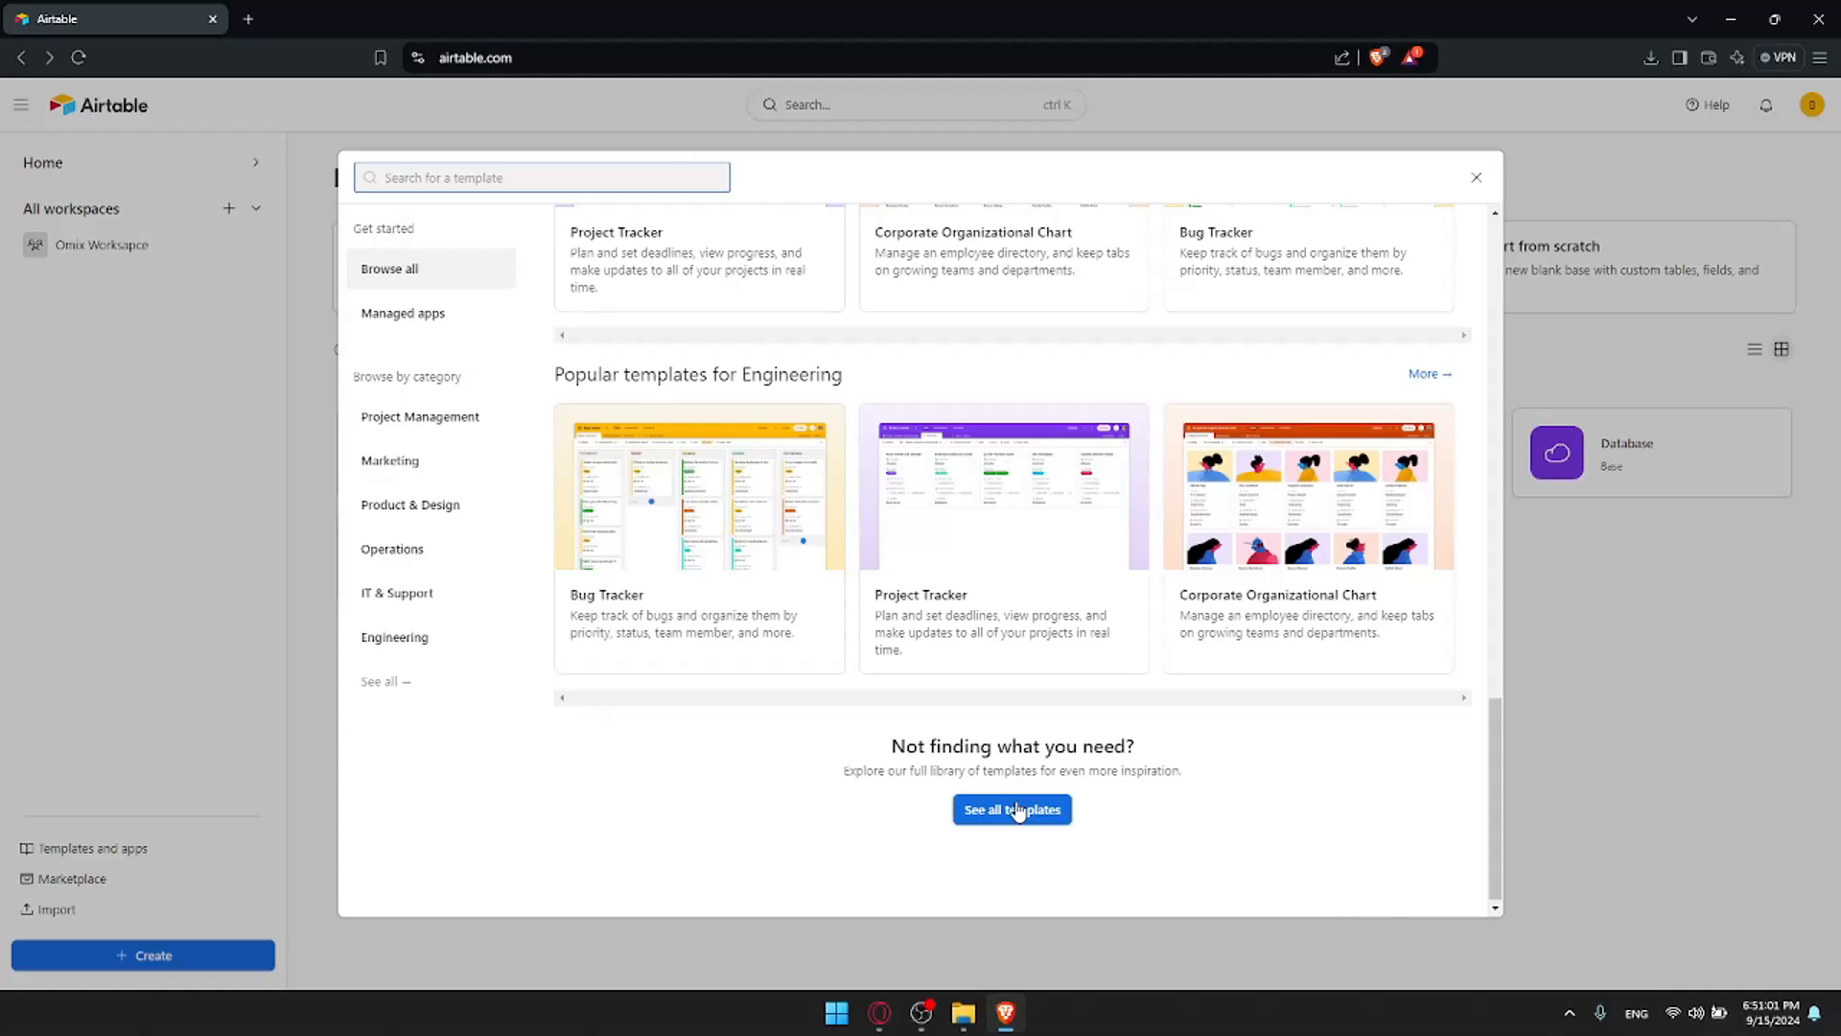
click(1013, 809)
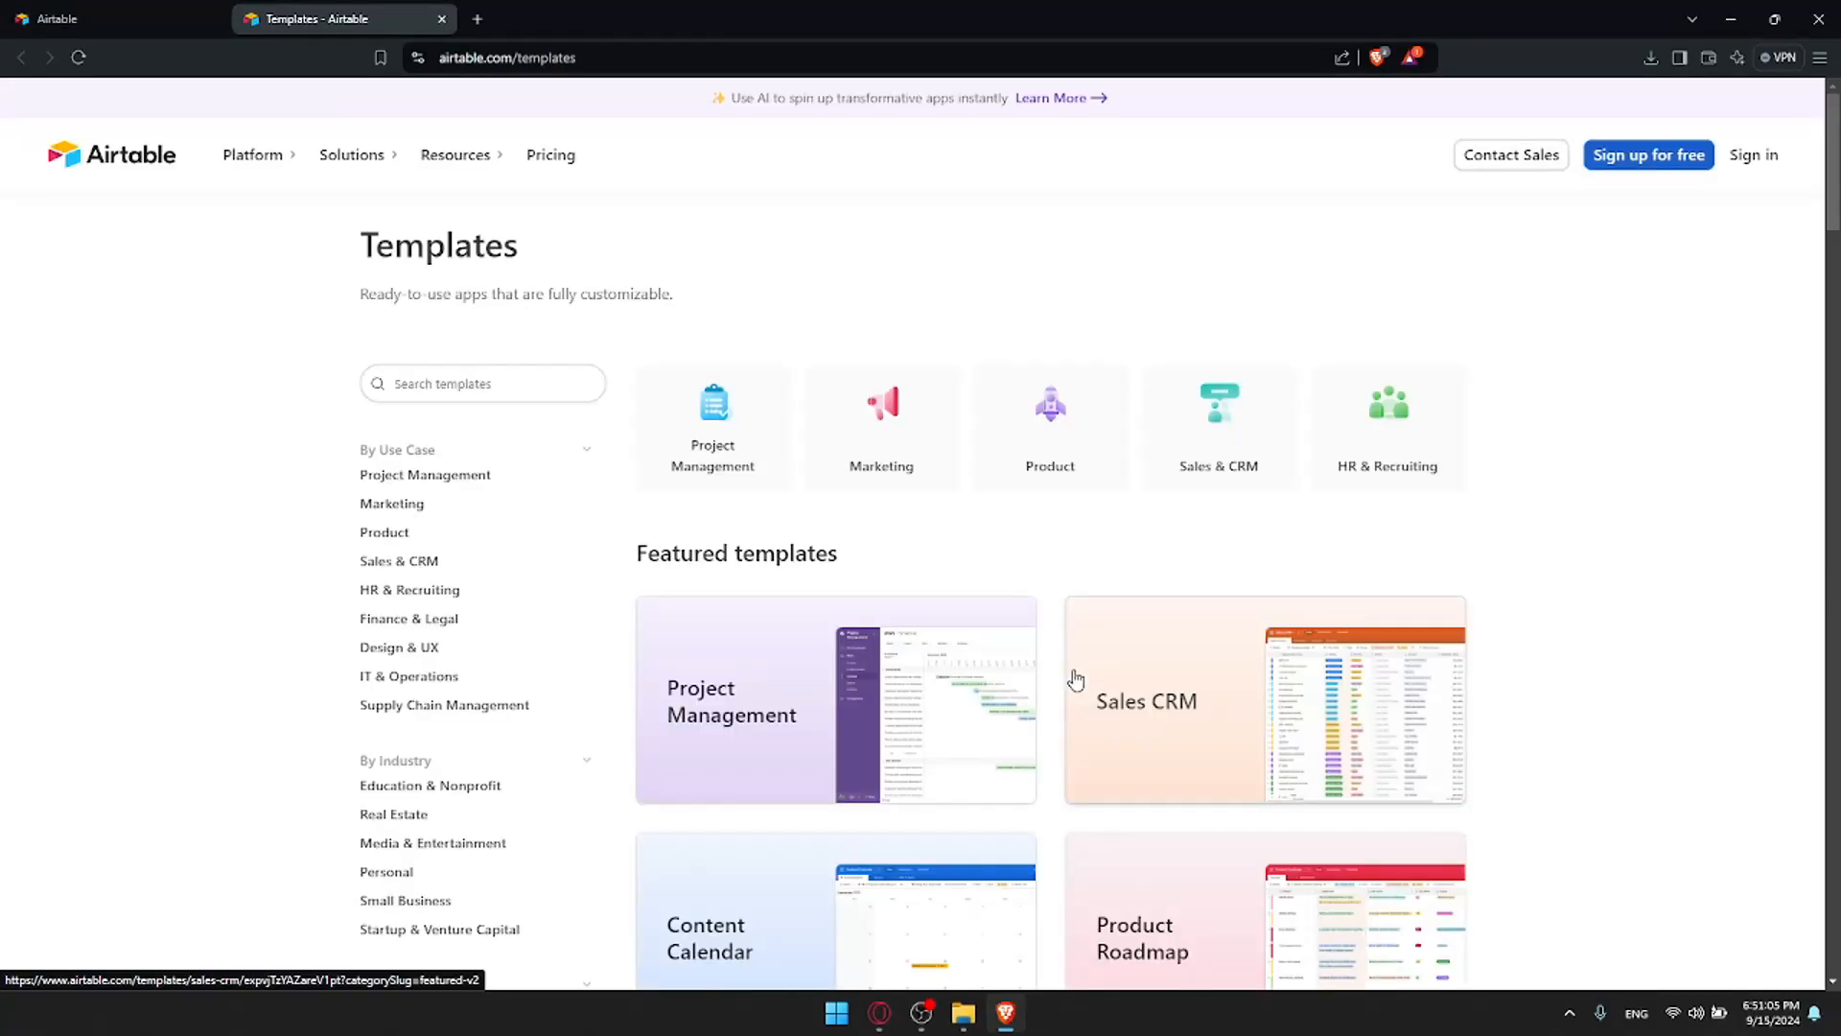
Examine the template library's categories, load more categories, and close the library and the template picker
scroll(1076, 679, down, 10)
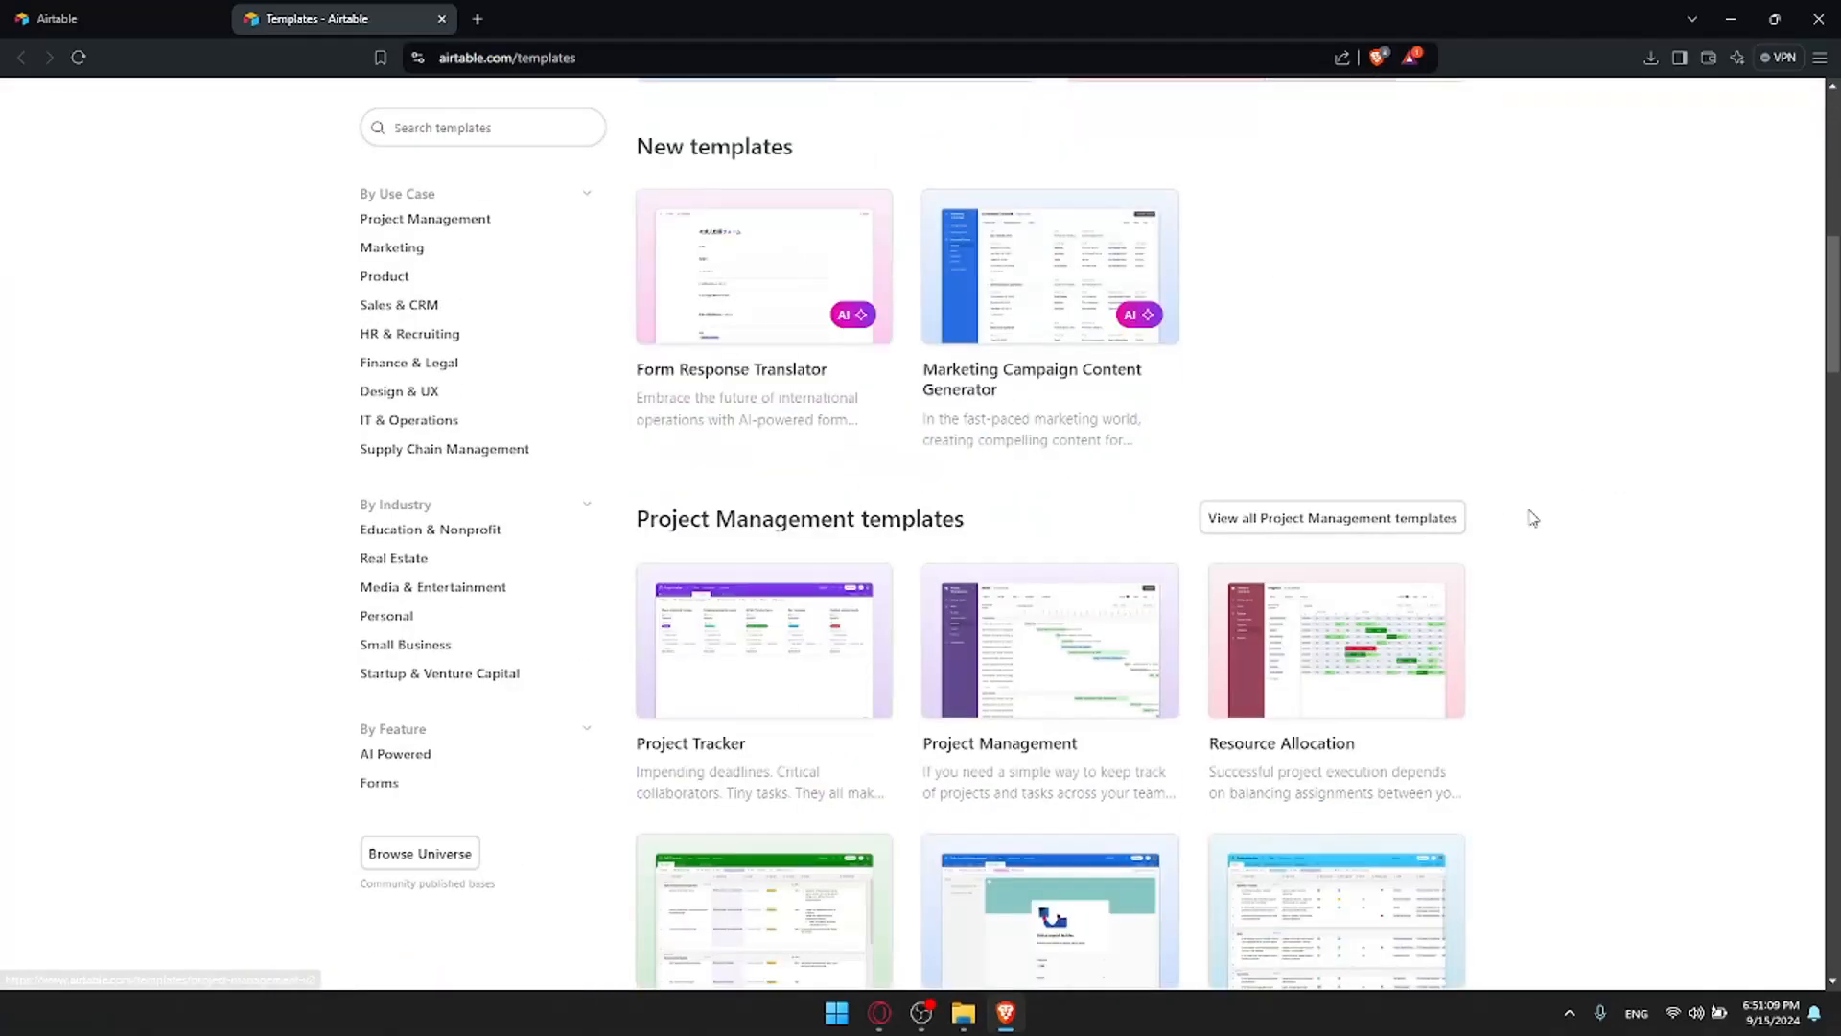
scroll(1477, 527, down, 7)
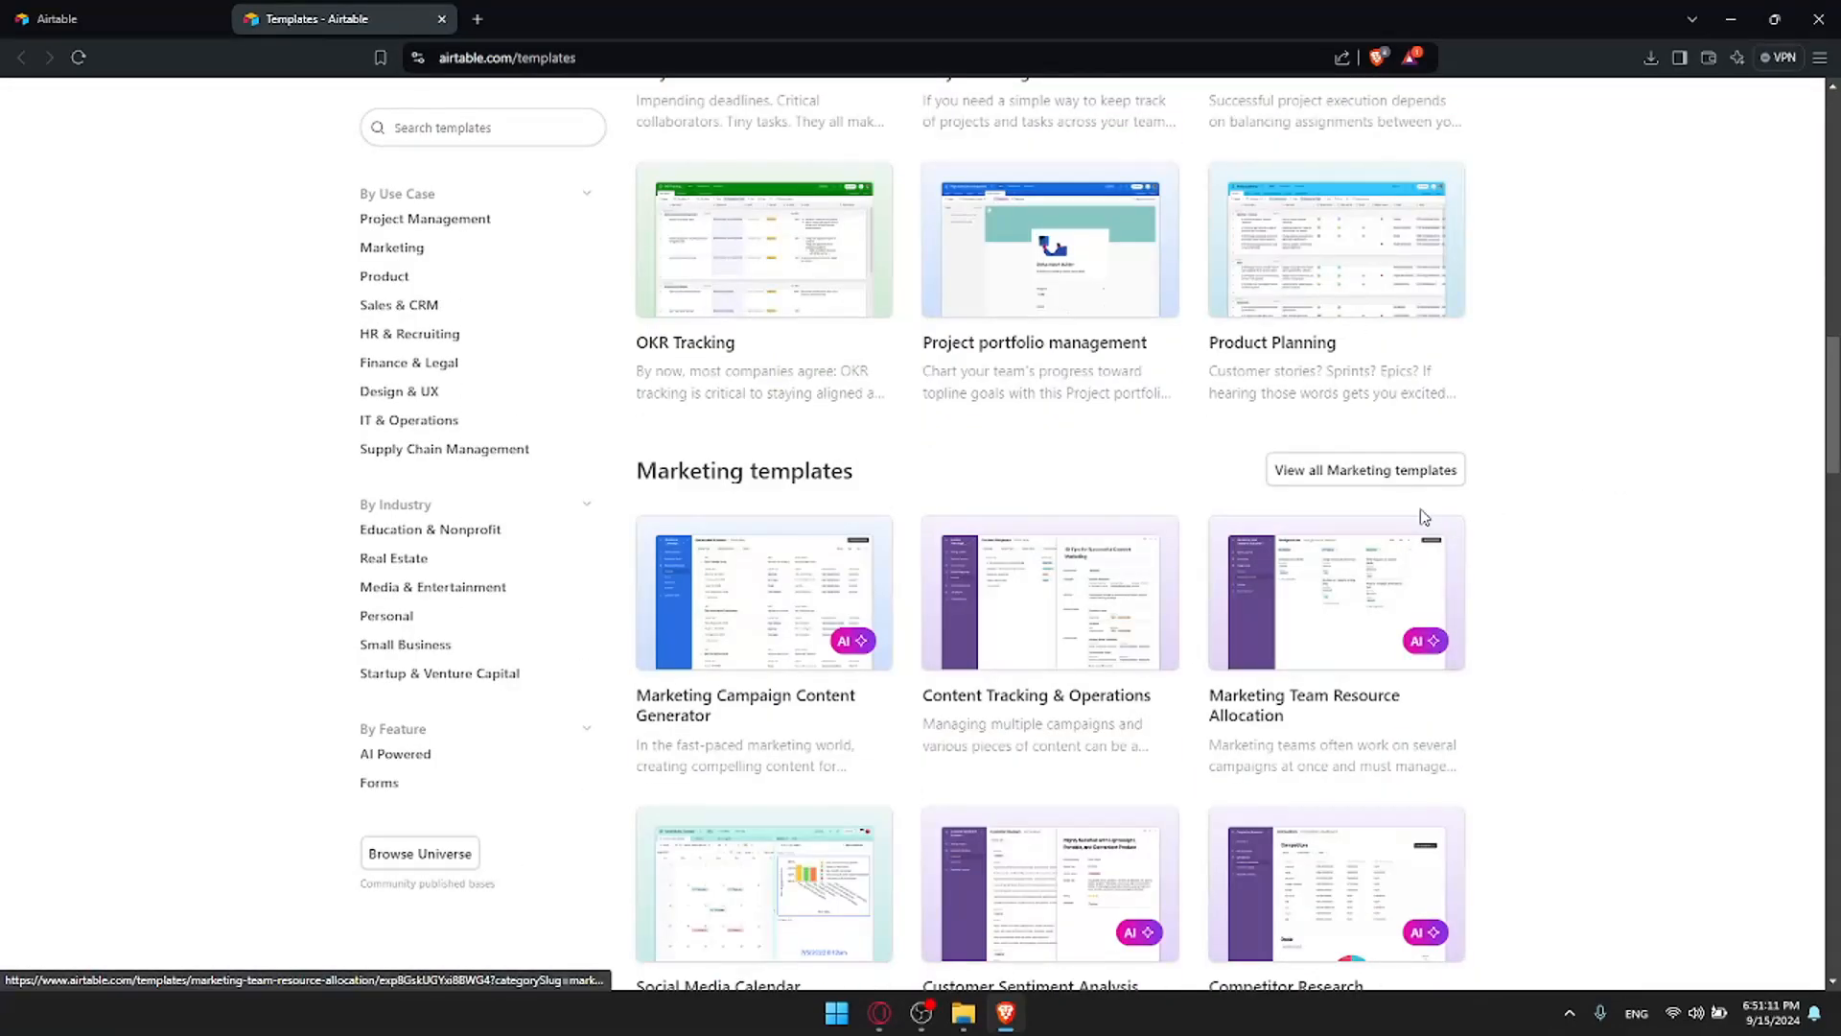
scroll(1414, 532, down, 5)
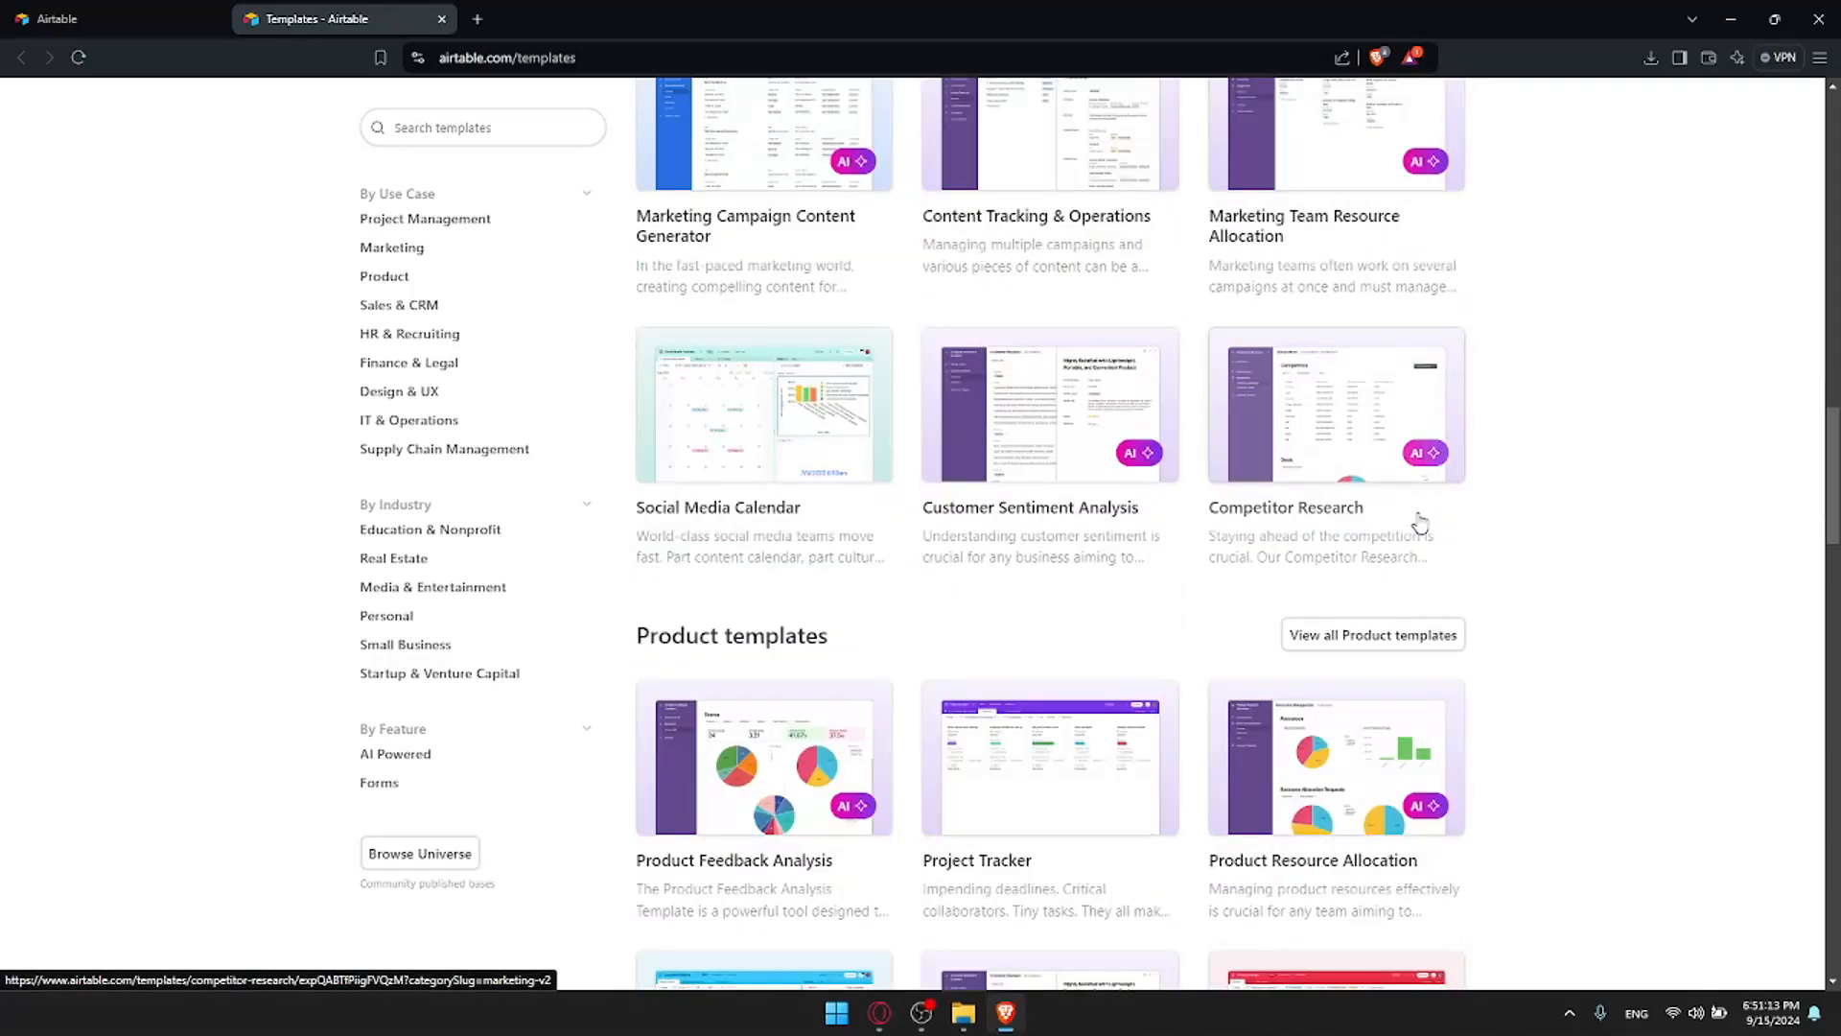
scroll(1423, 522, down, 7)
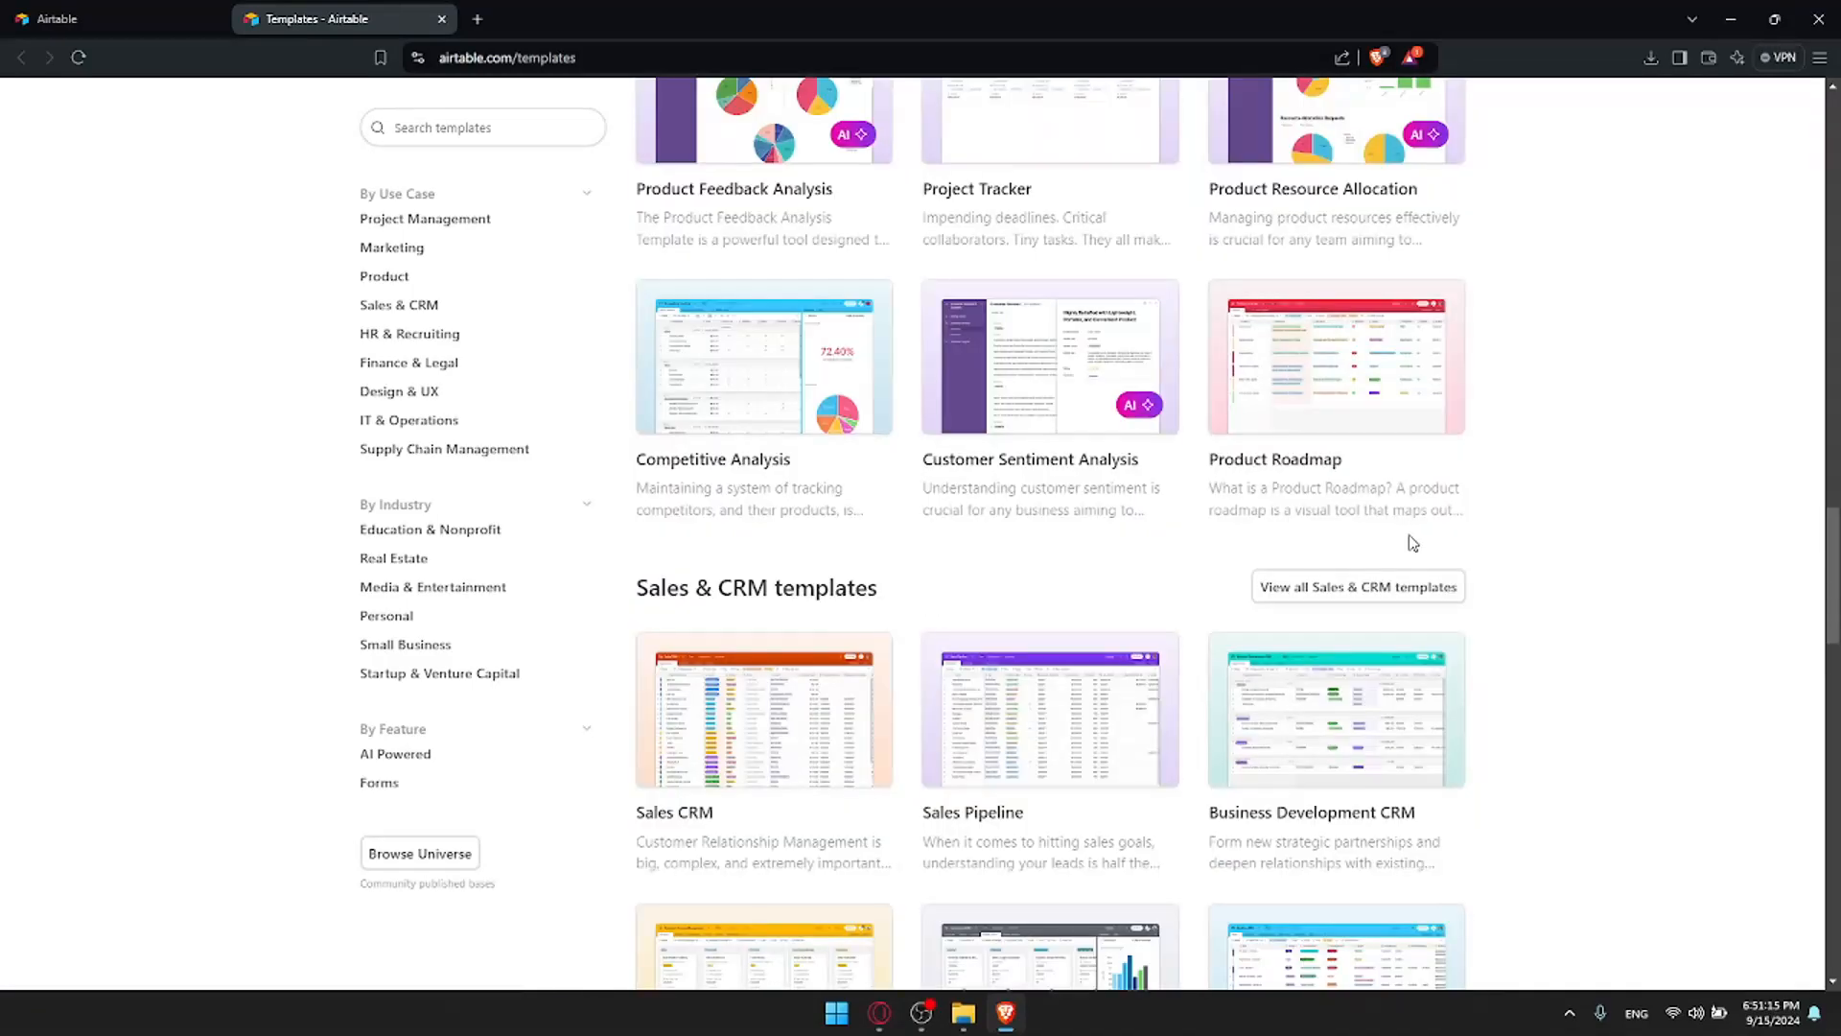
scroll(1414, 540, down, 6)
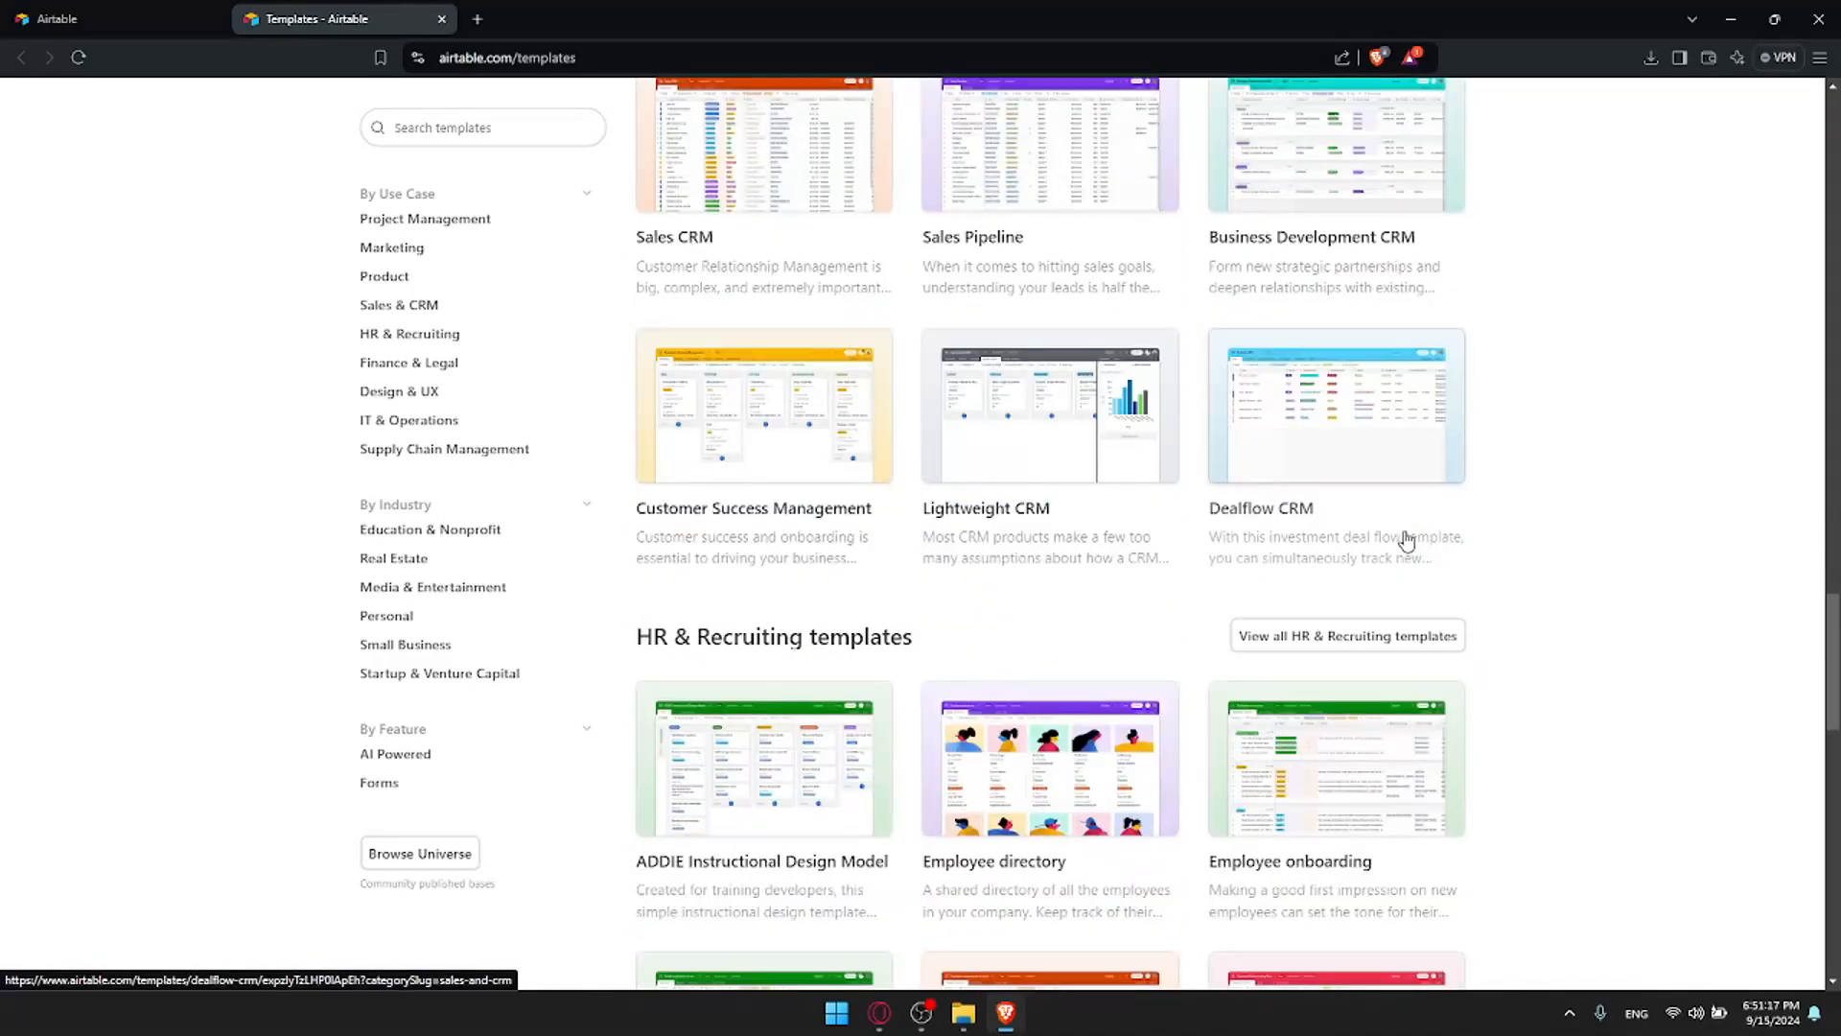
scroll(1406, 537, down, 17)
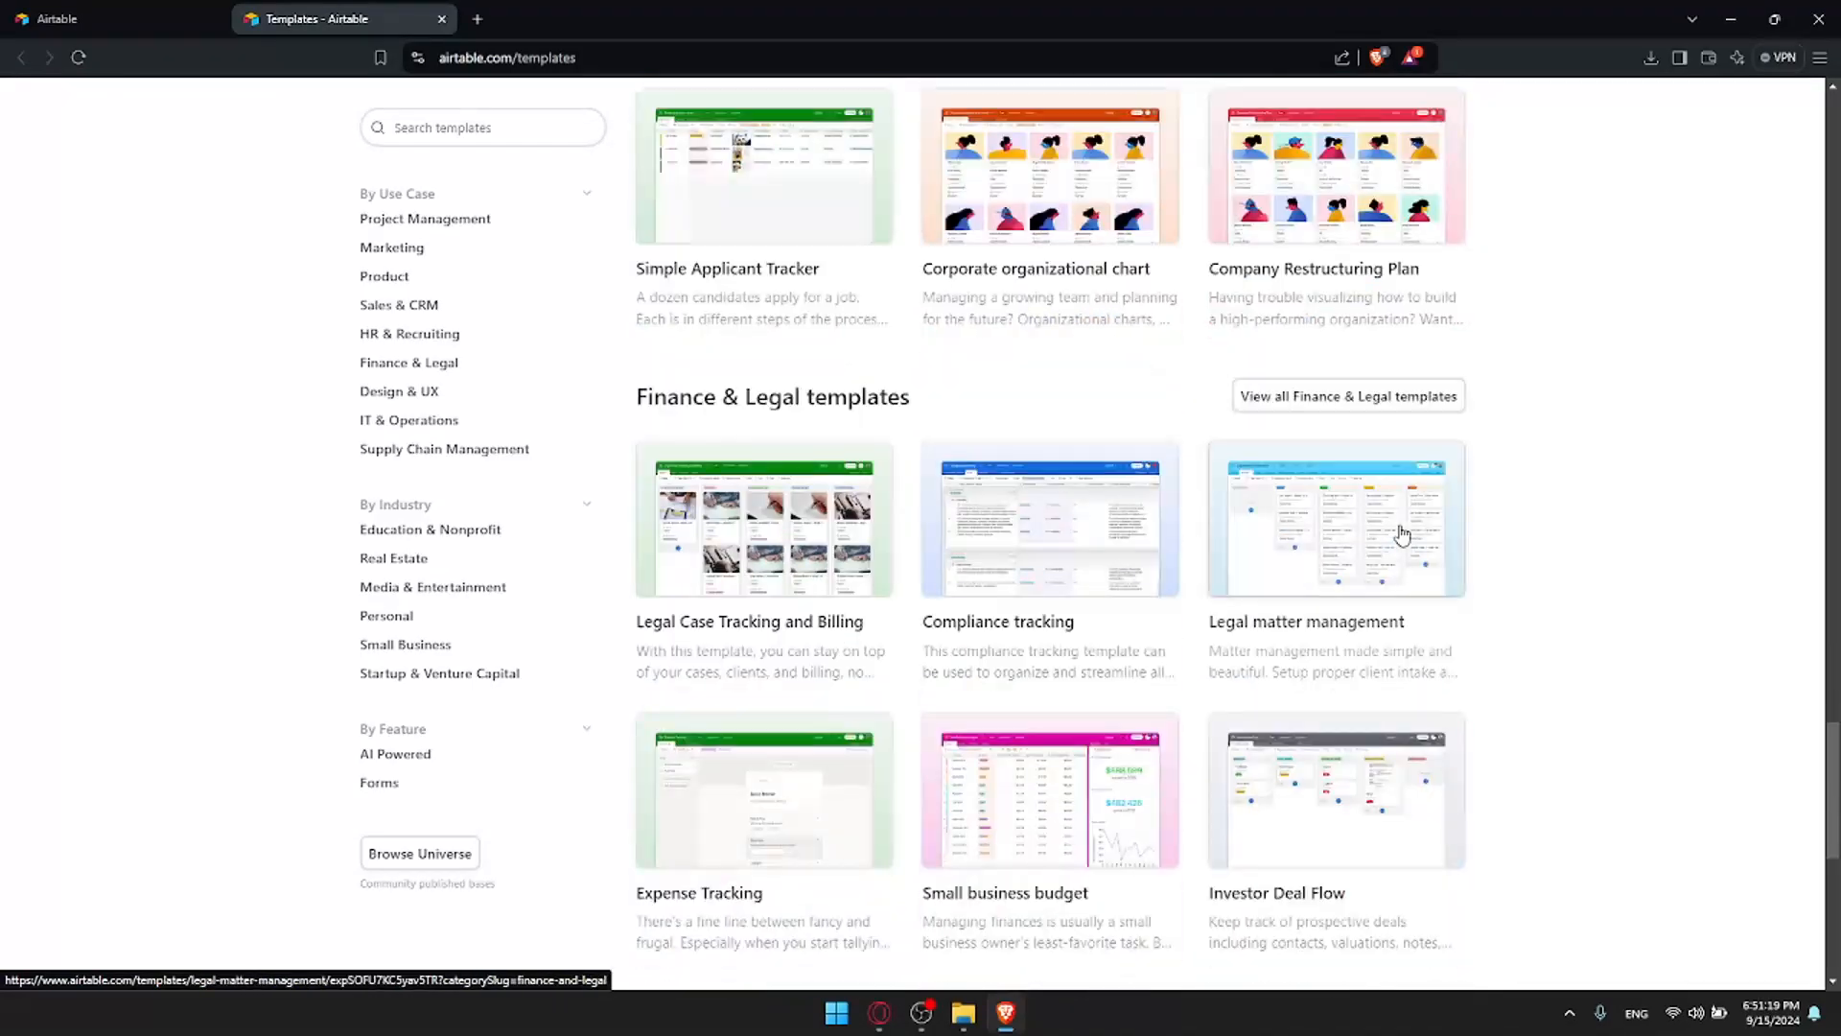
click(1055, 350)
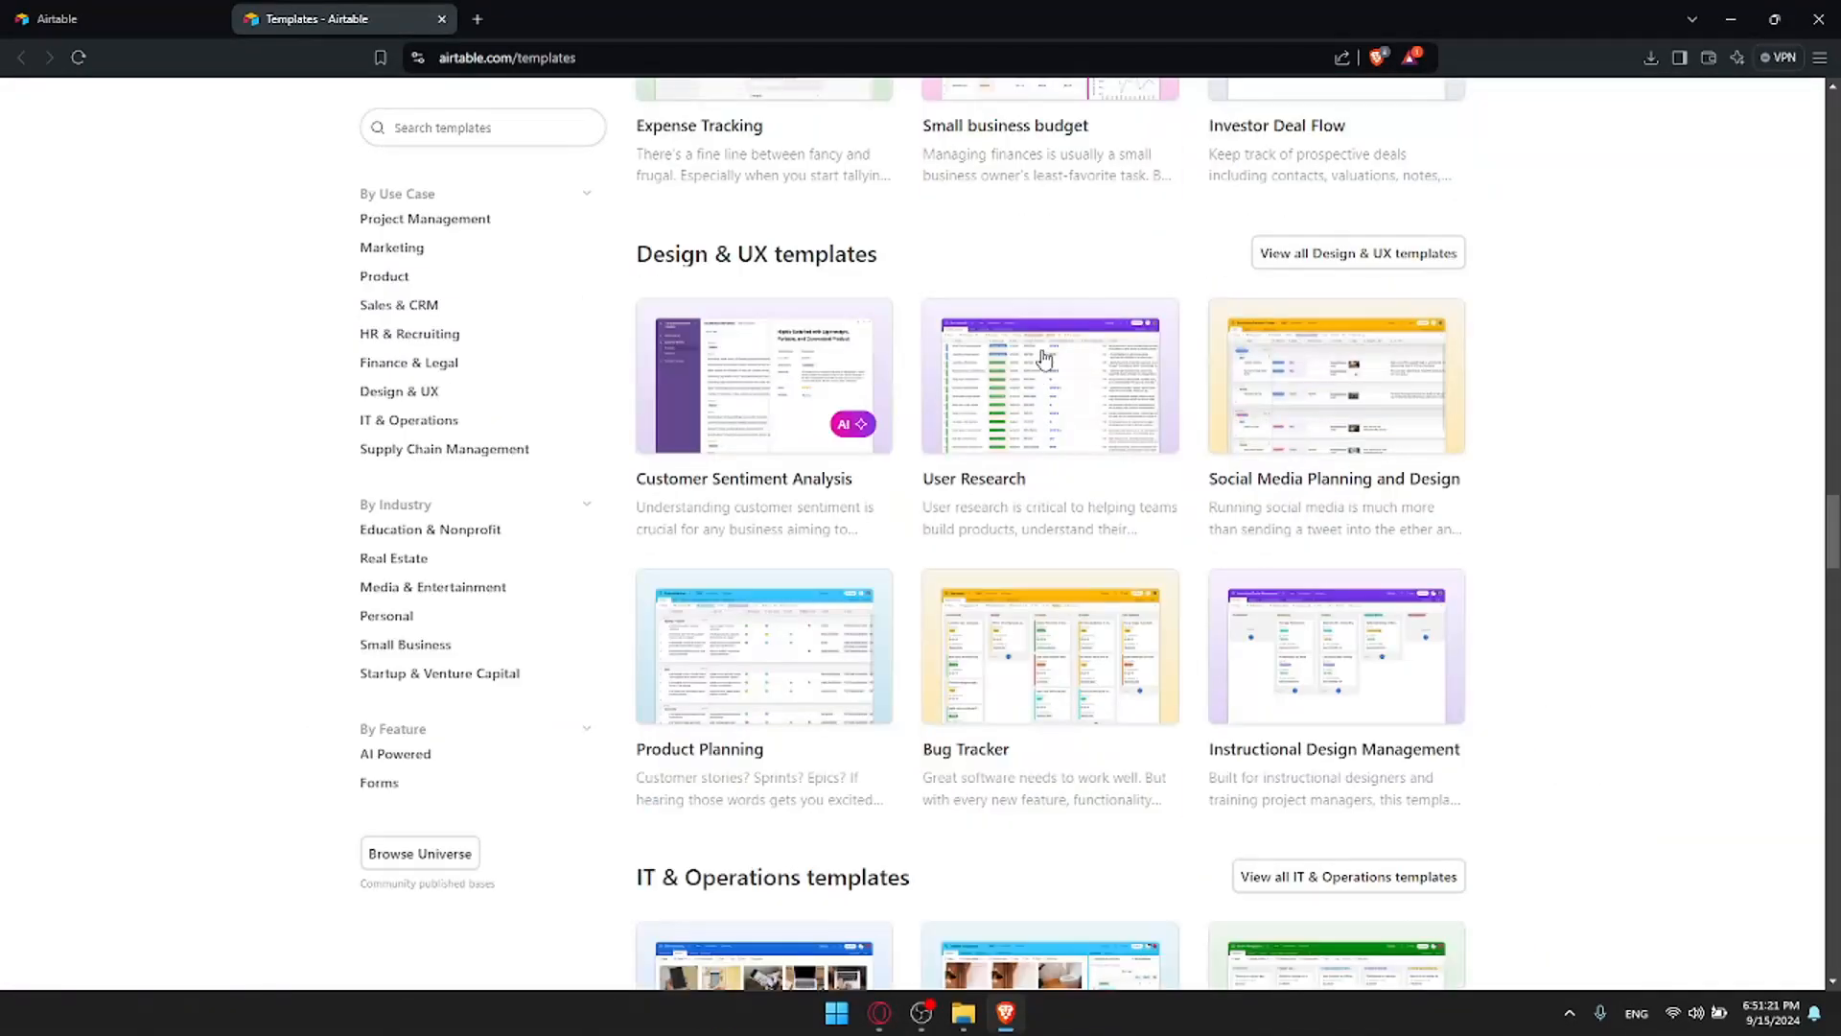
scroll(1032, 368, down, 20)
scroll(1032, 368, down, 20)
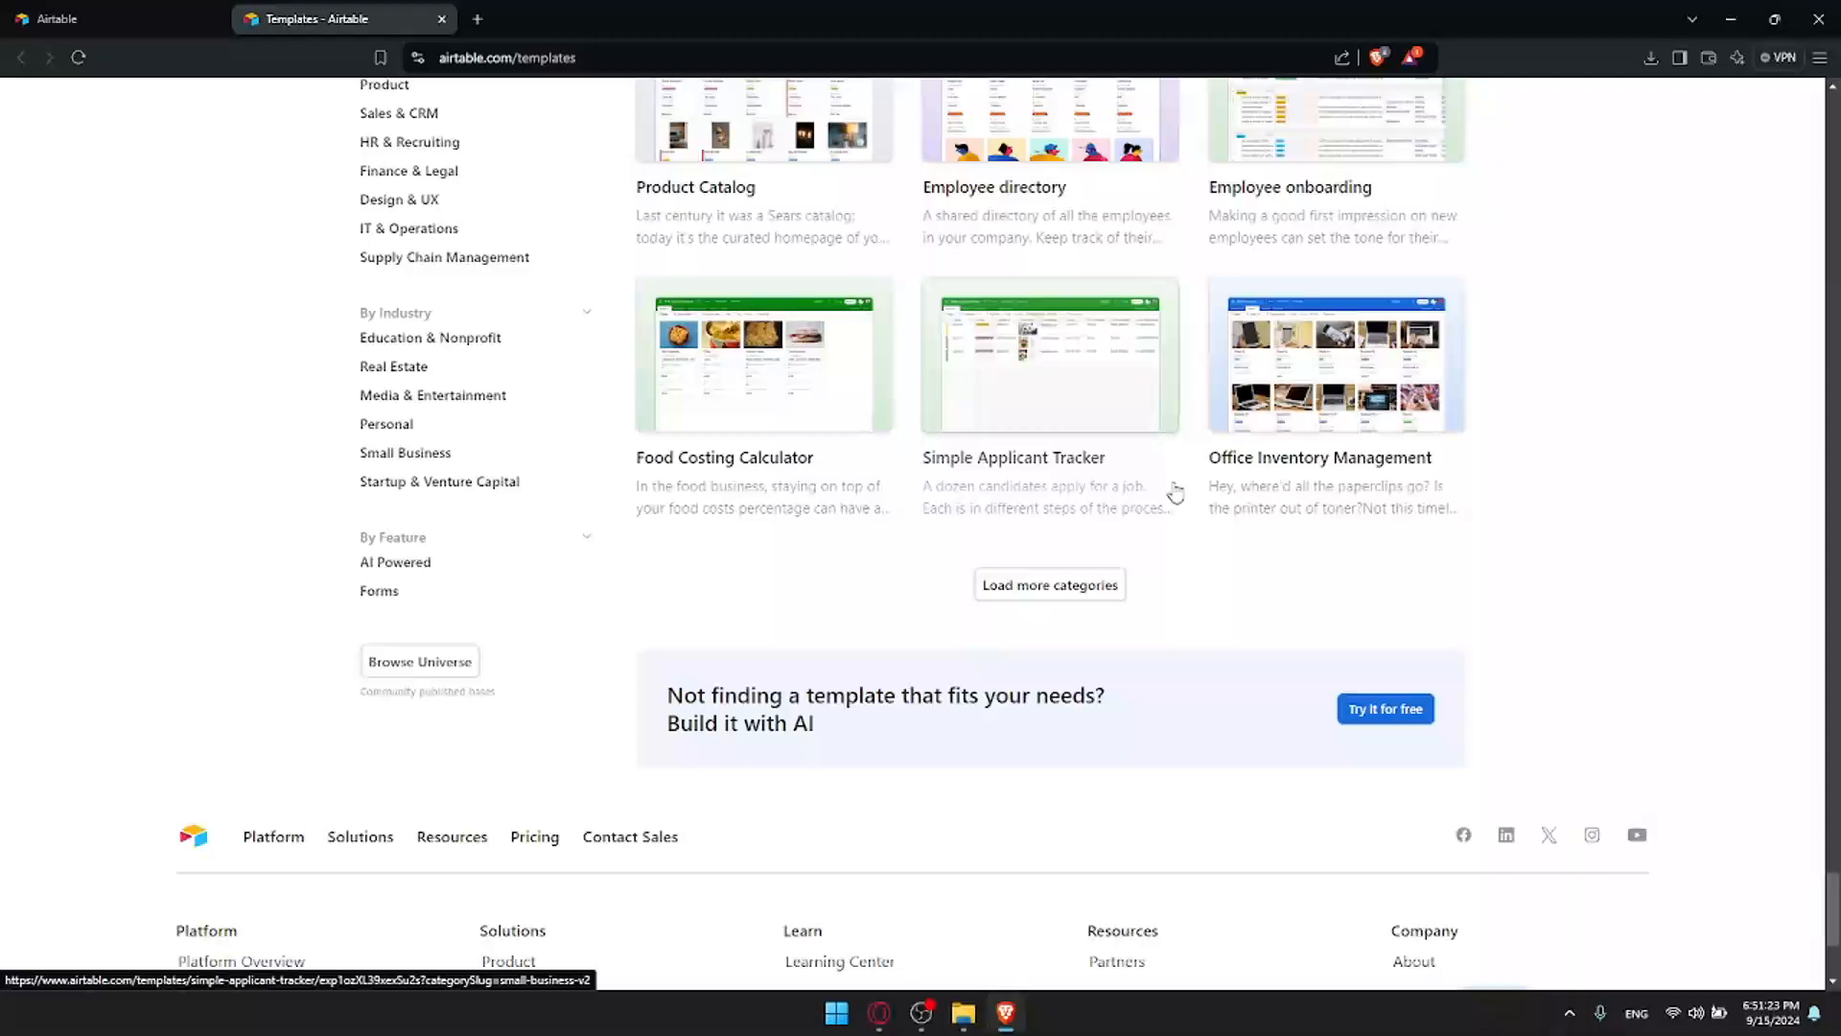
click(1081, 586)
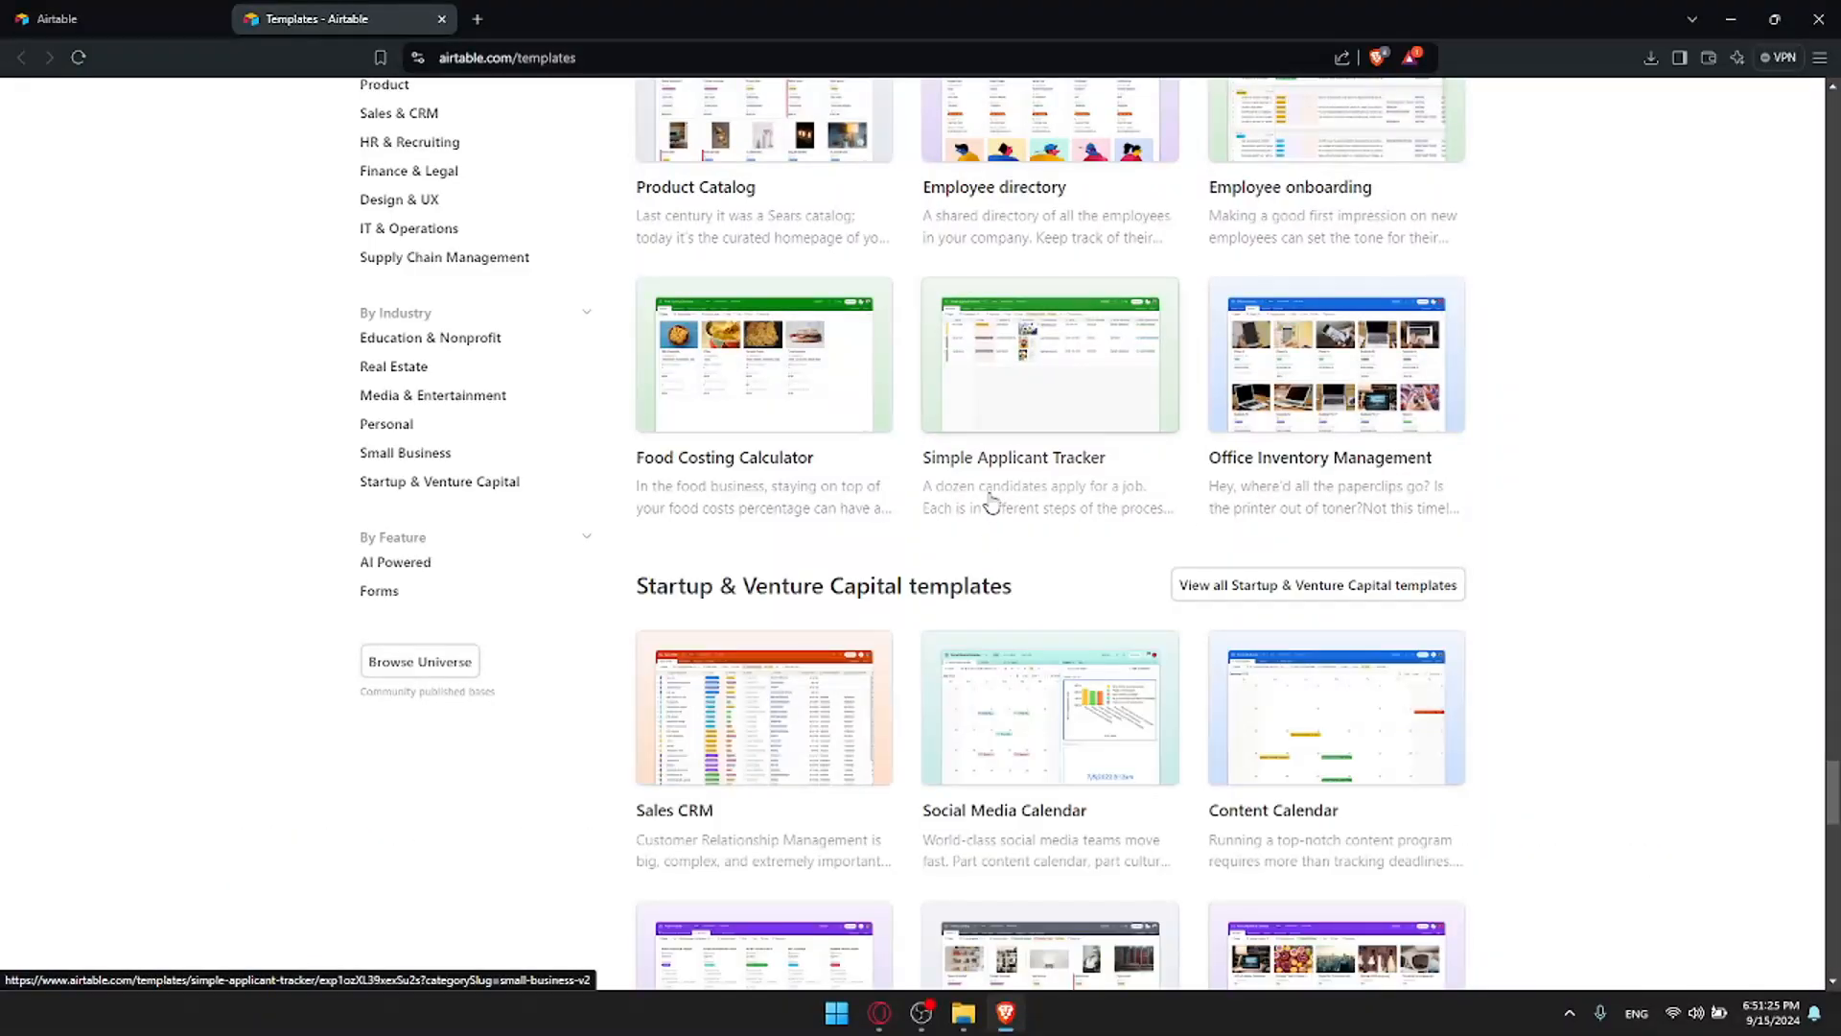
click(441, 20)
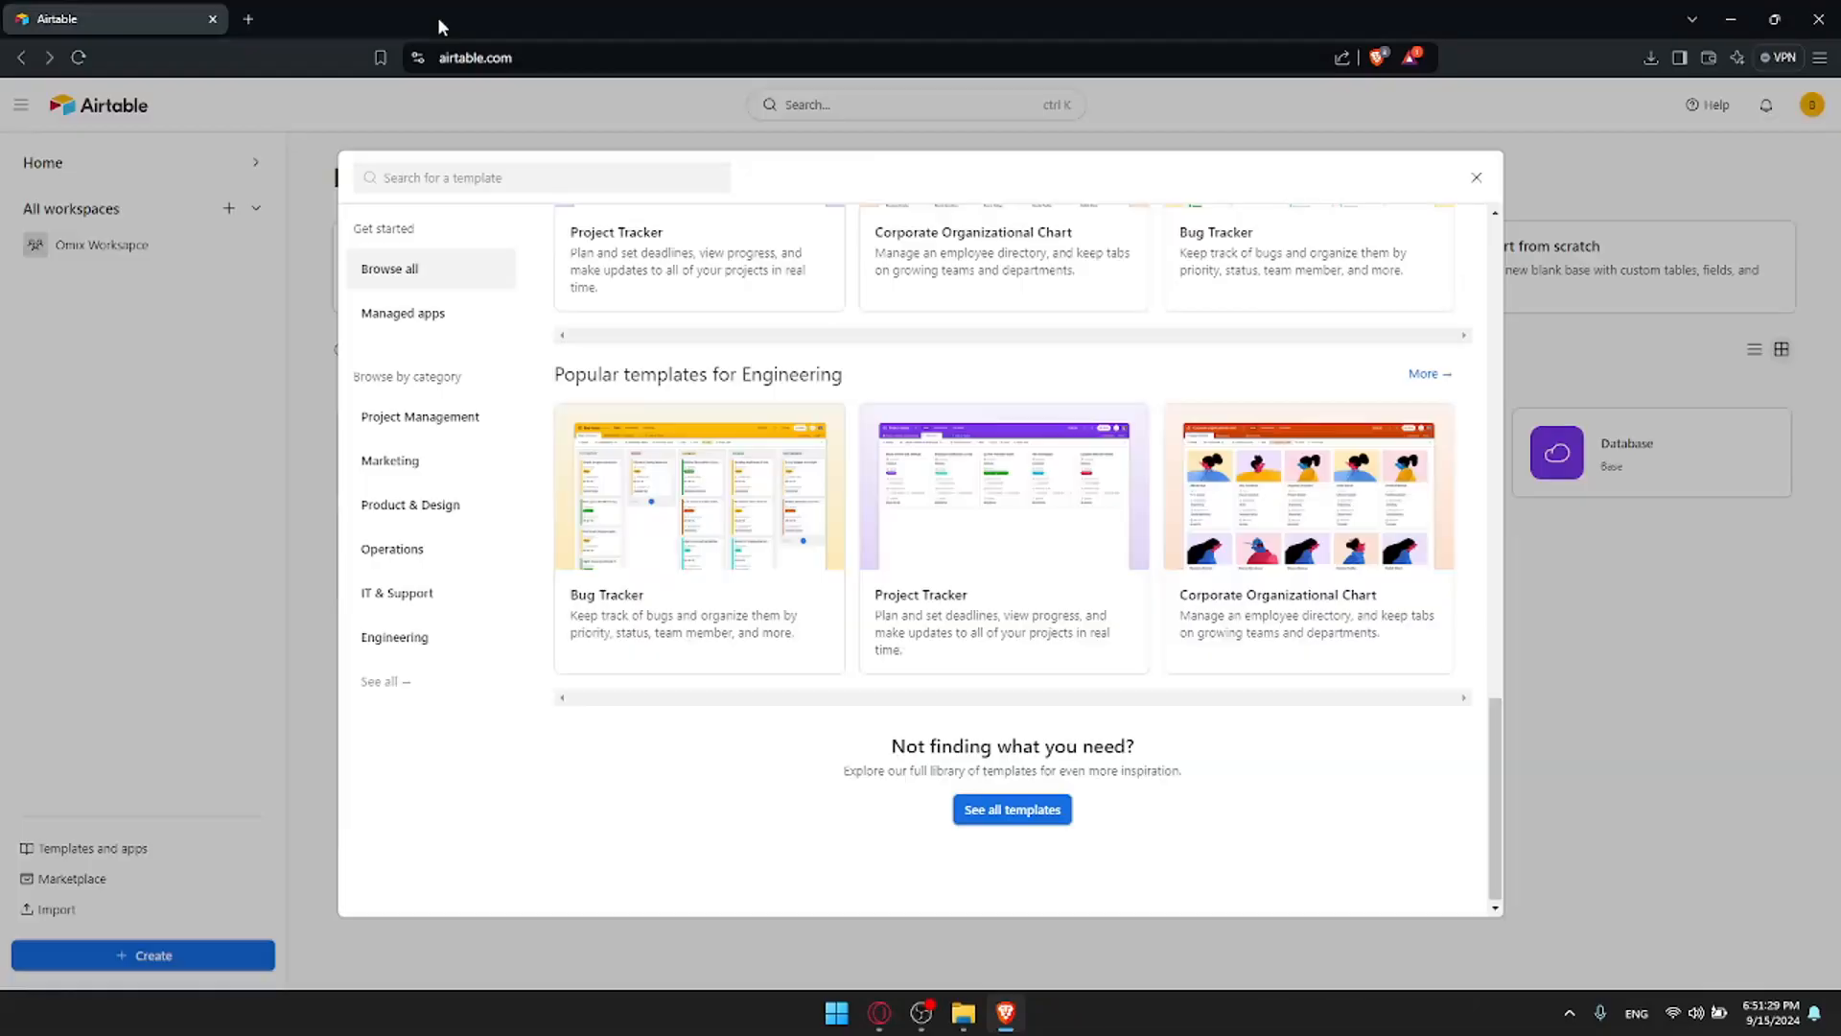
click(1741, 310)
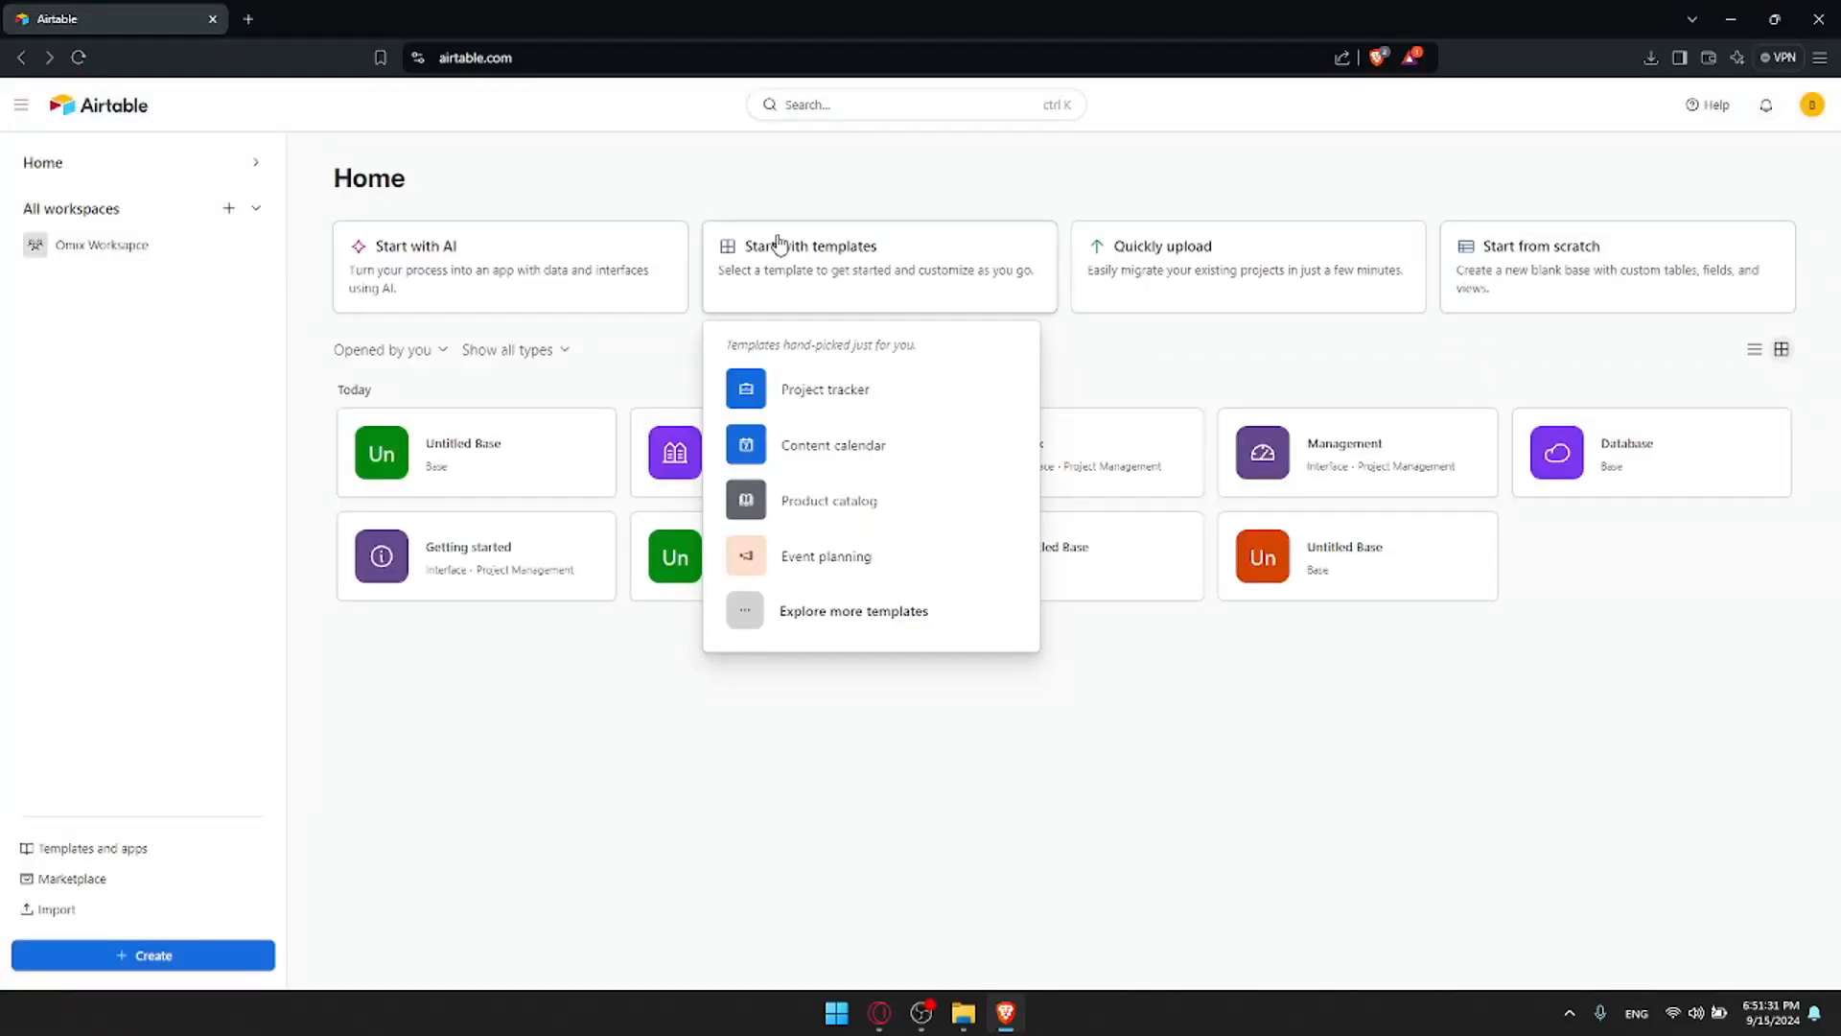
Open the Airtable Cobuilder with Start with AI, leave it once and open it again
click(493, 254)
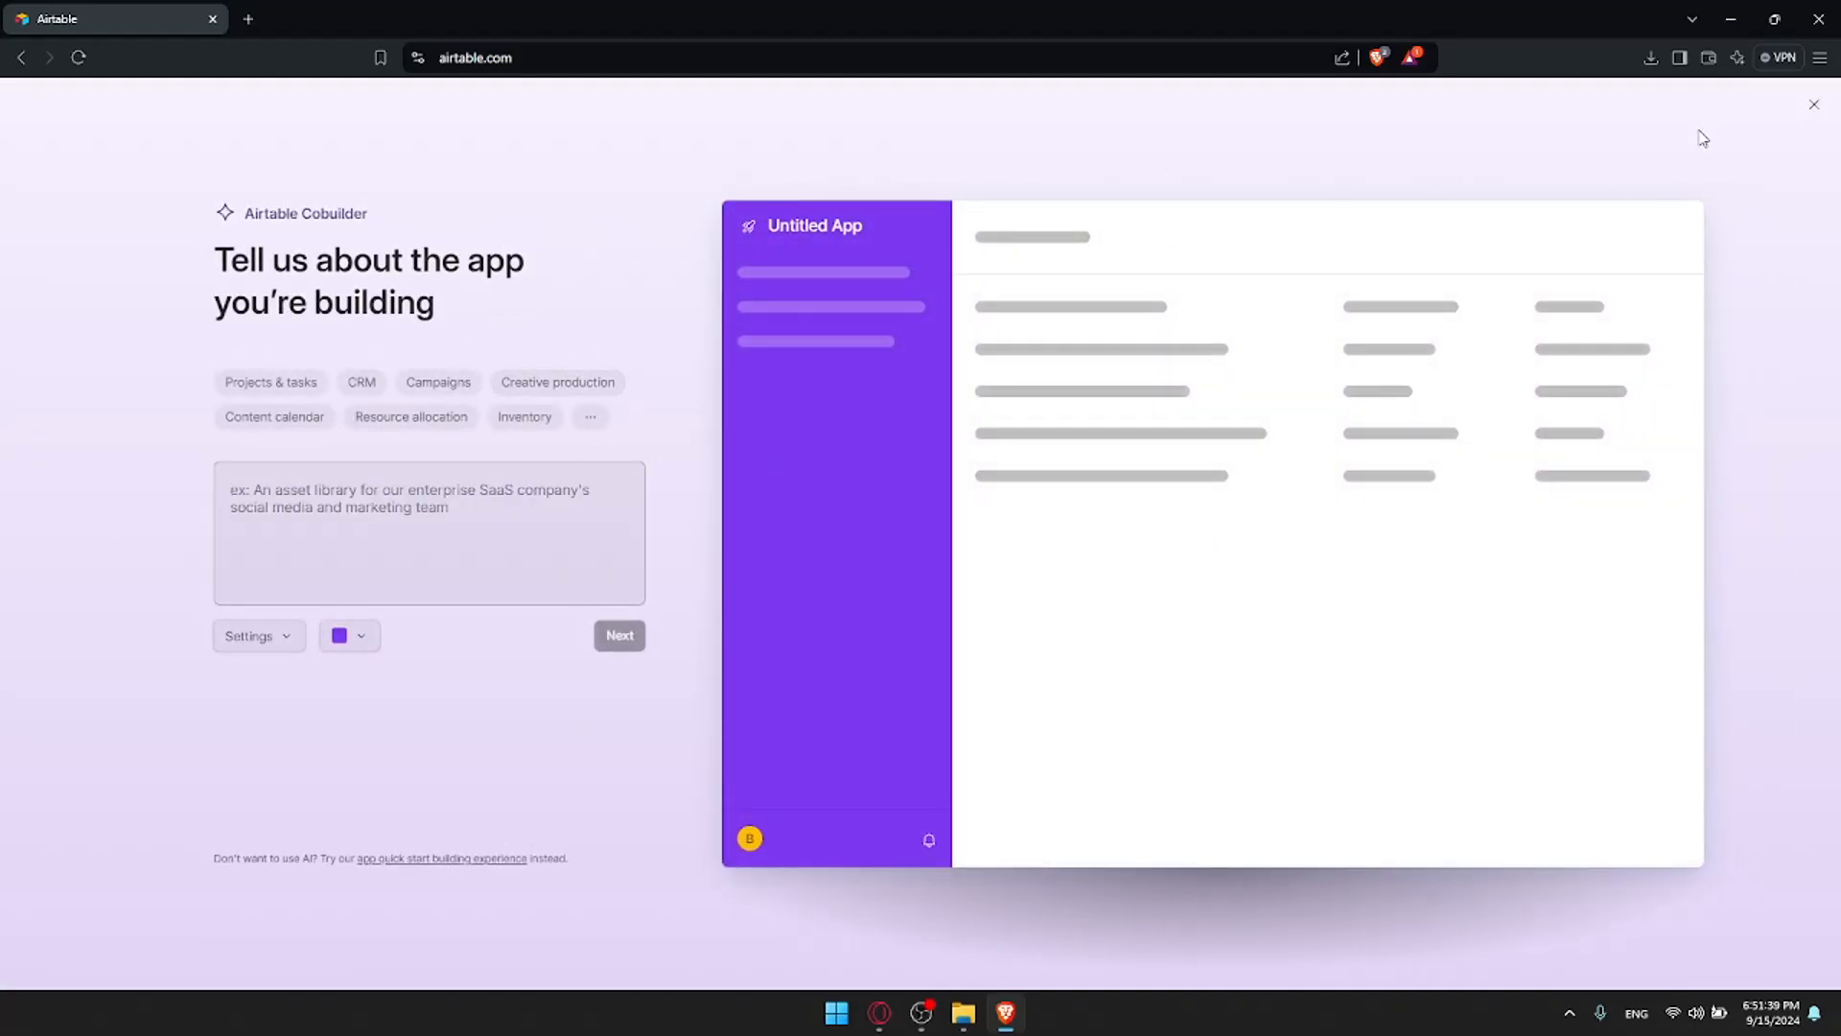
click(1814, 103)
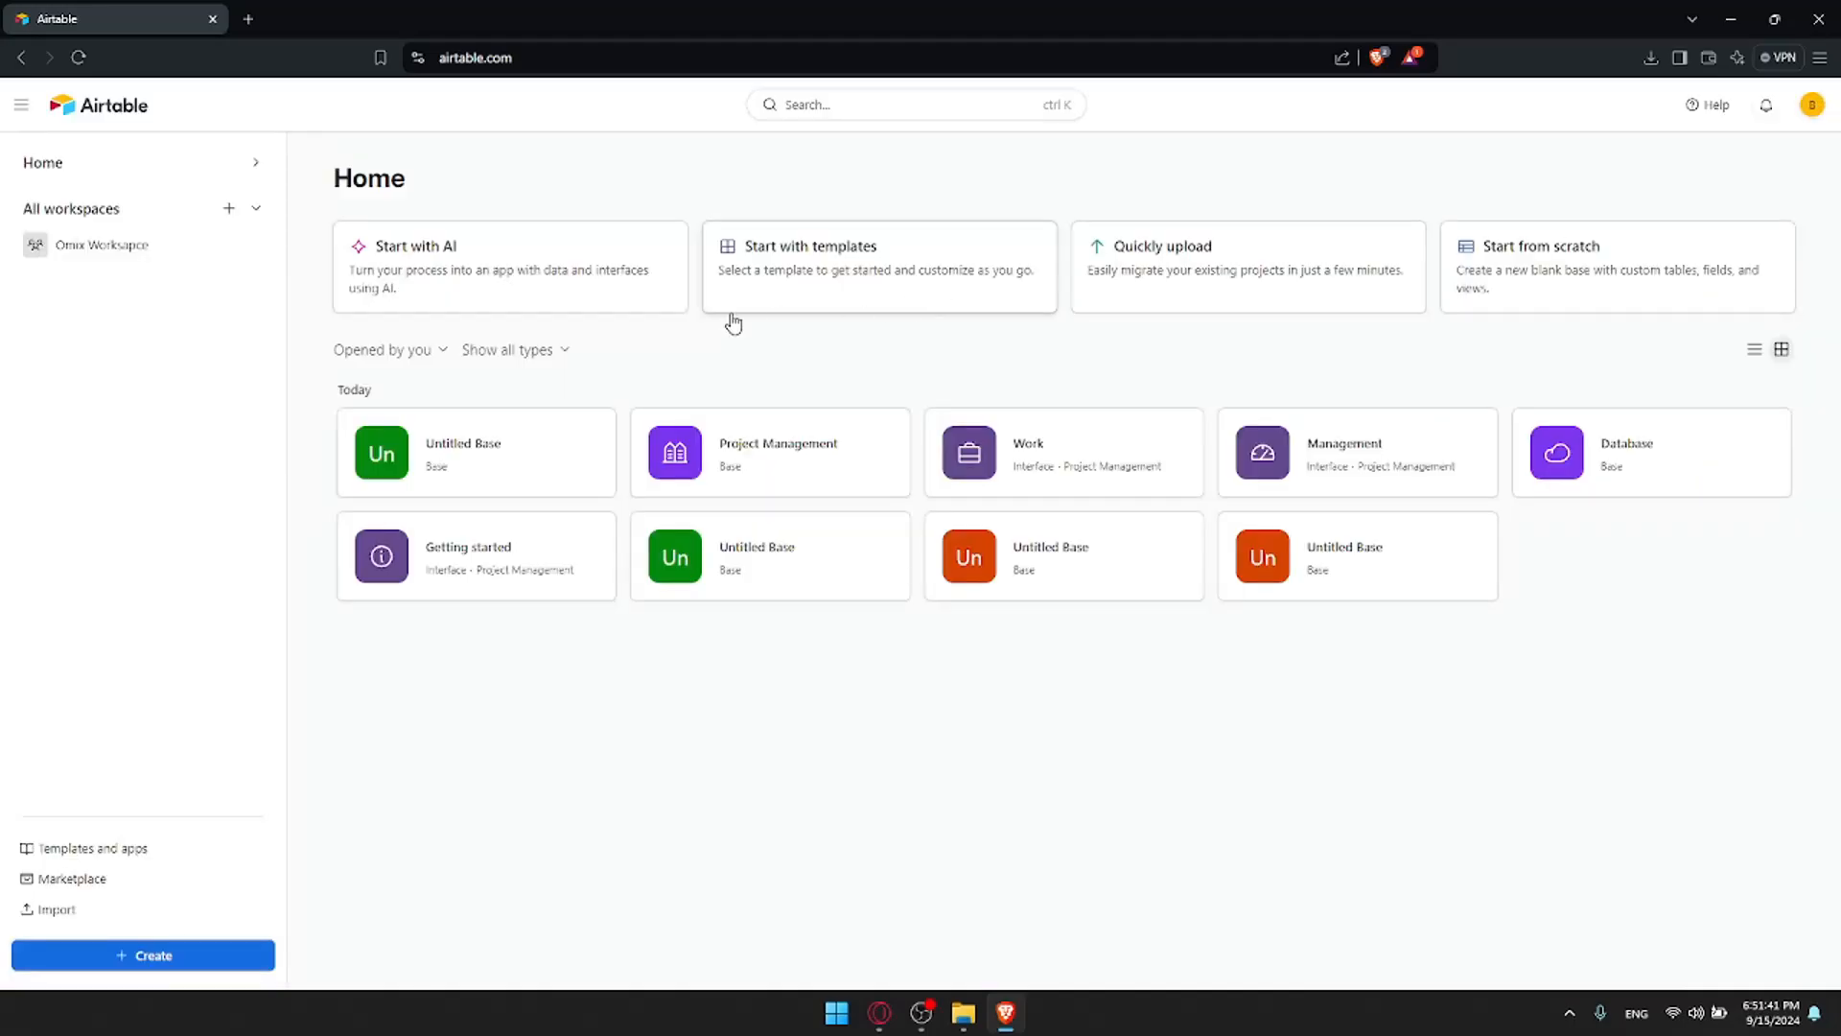
click(413, 233)
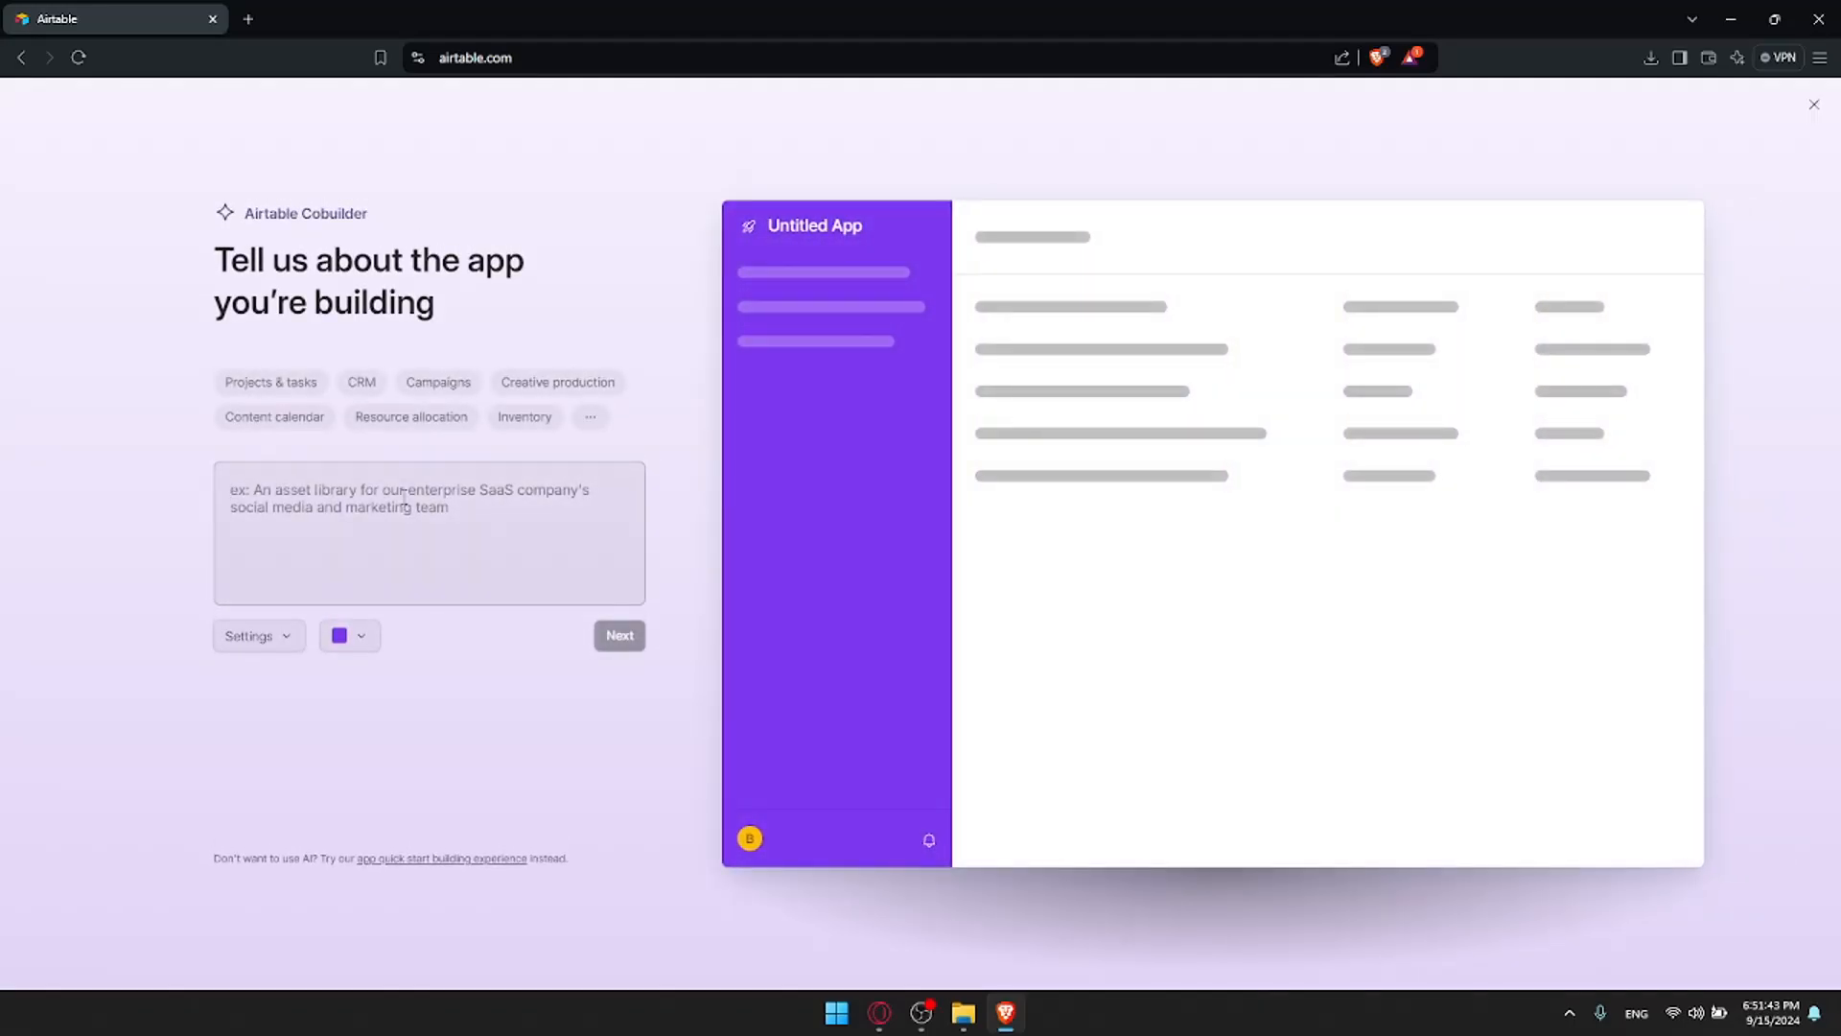
Describe the app as "create database" and set its color to bright turquoise
click(404, 494)
text(create database)
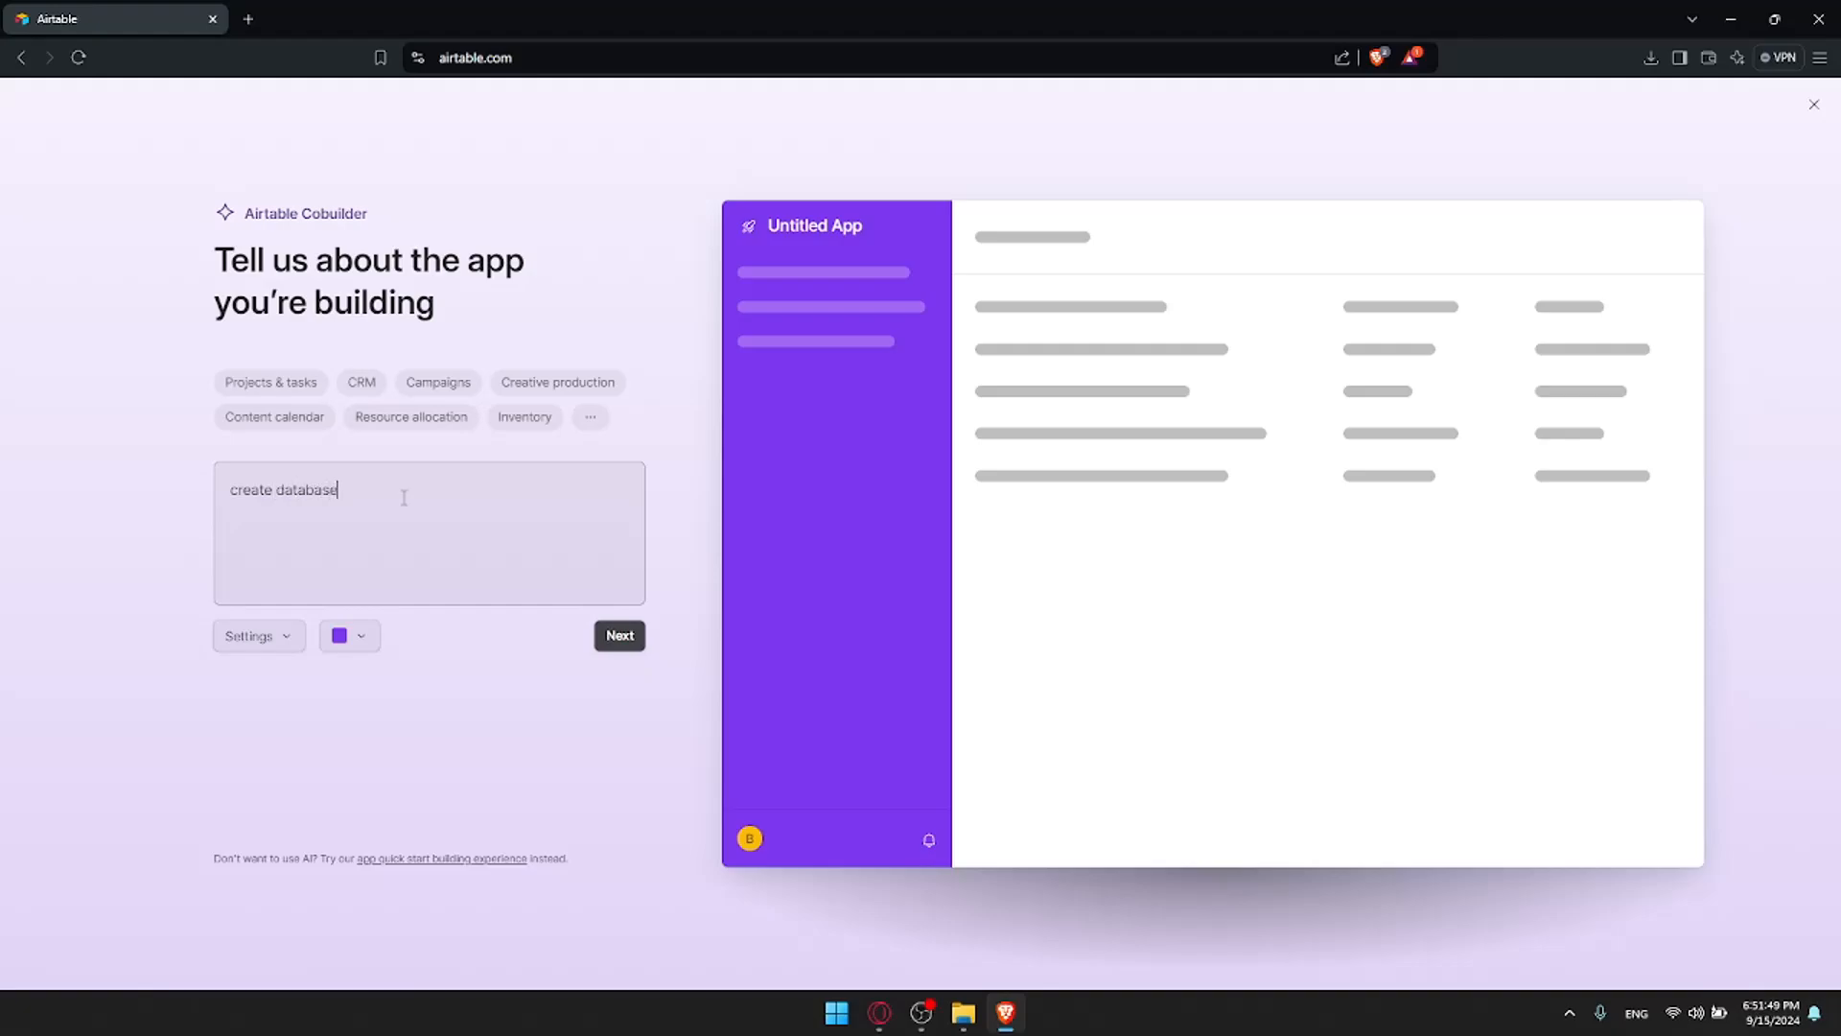
click(356, 641)
click(452, 752)
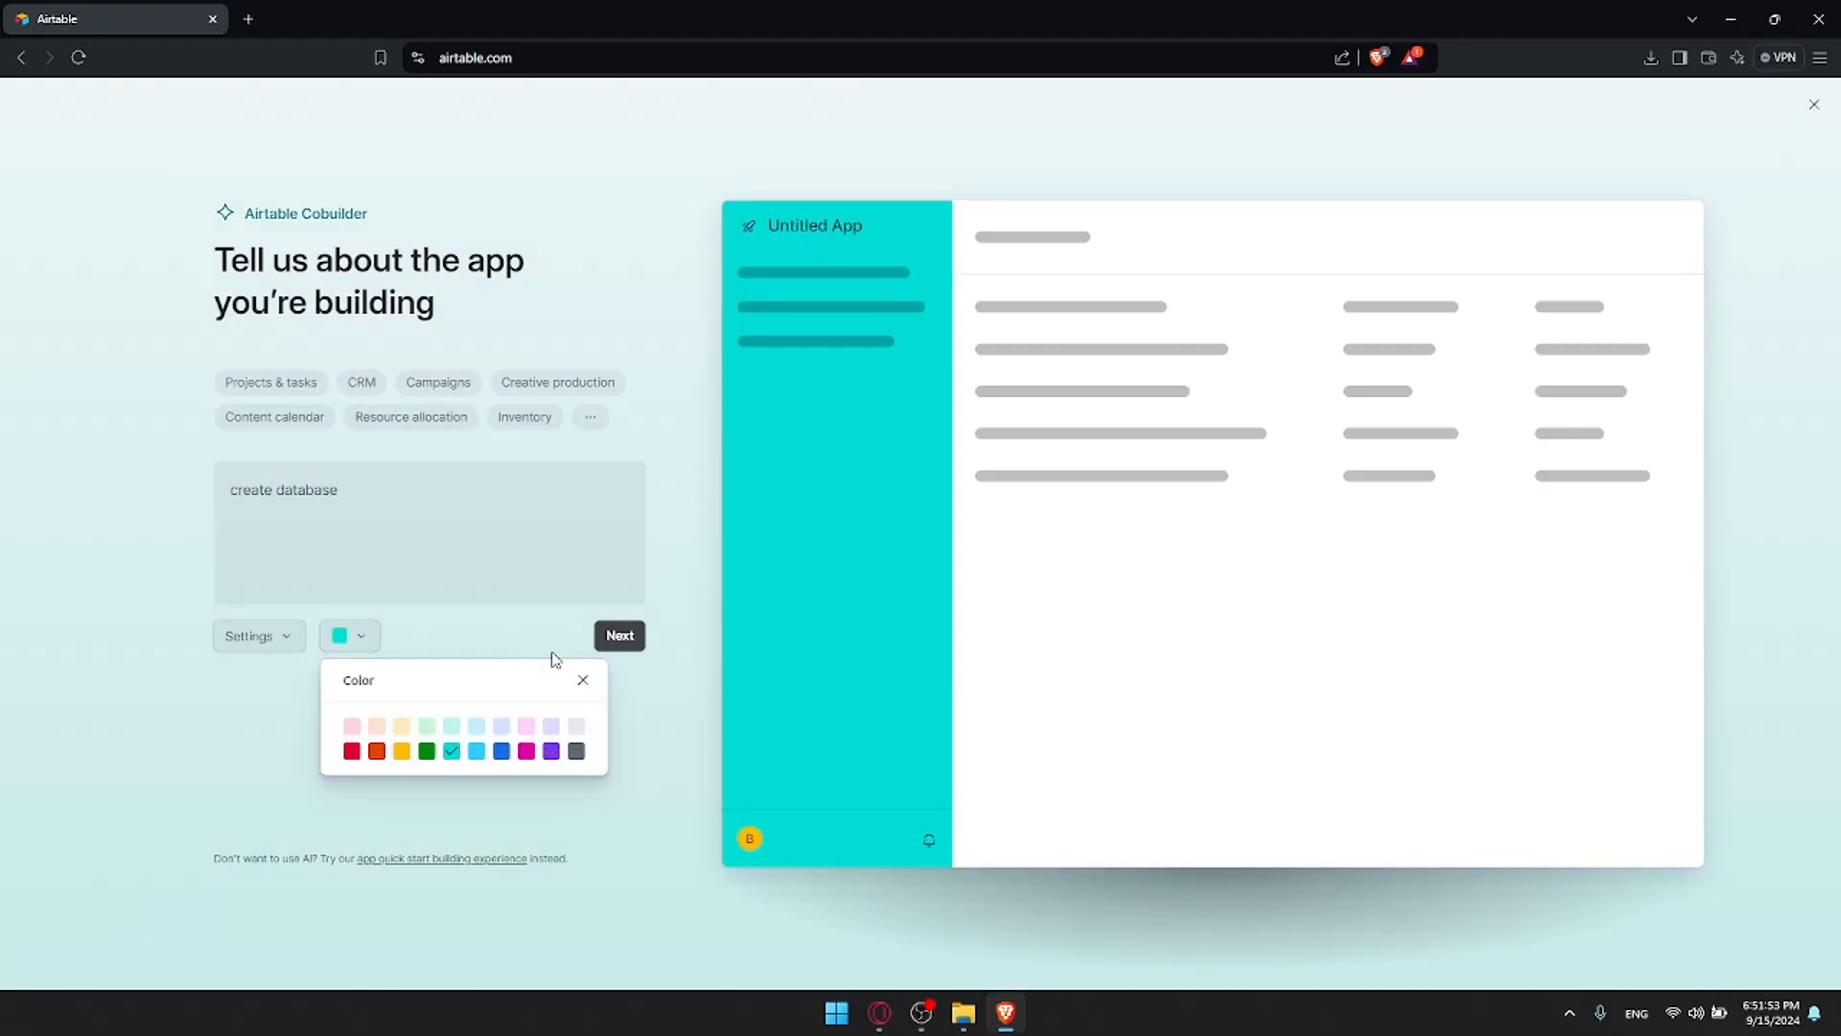
click(554, 656)
Look at the optional organization settings and the additional app categories, and generate the app proposal
click(261, 636)
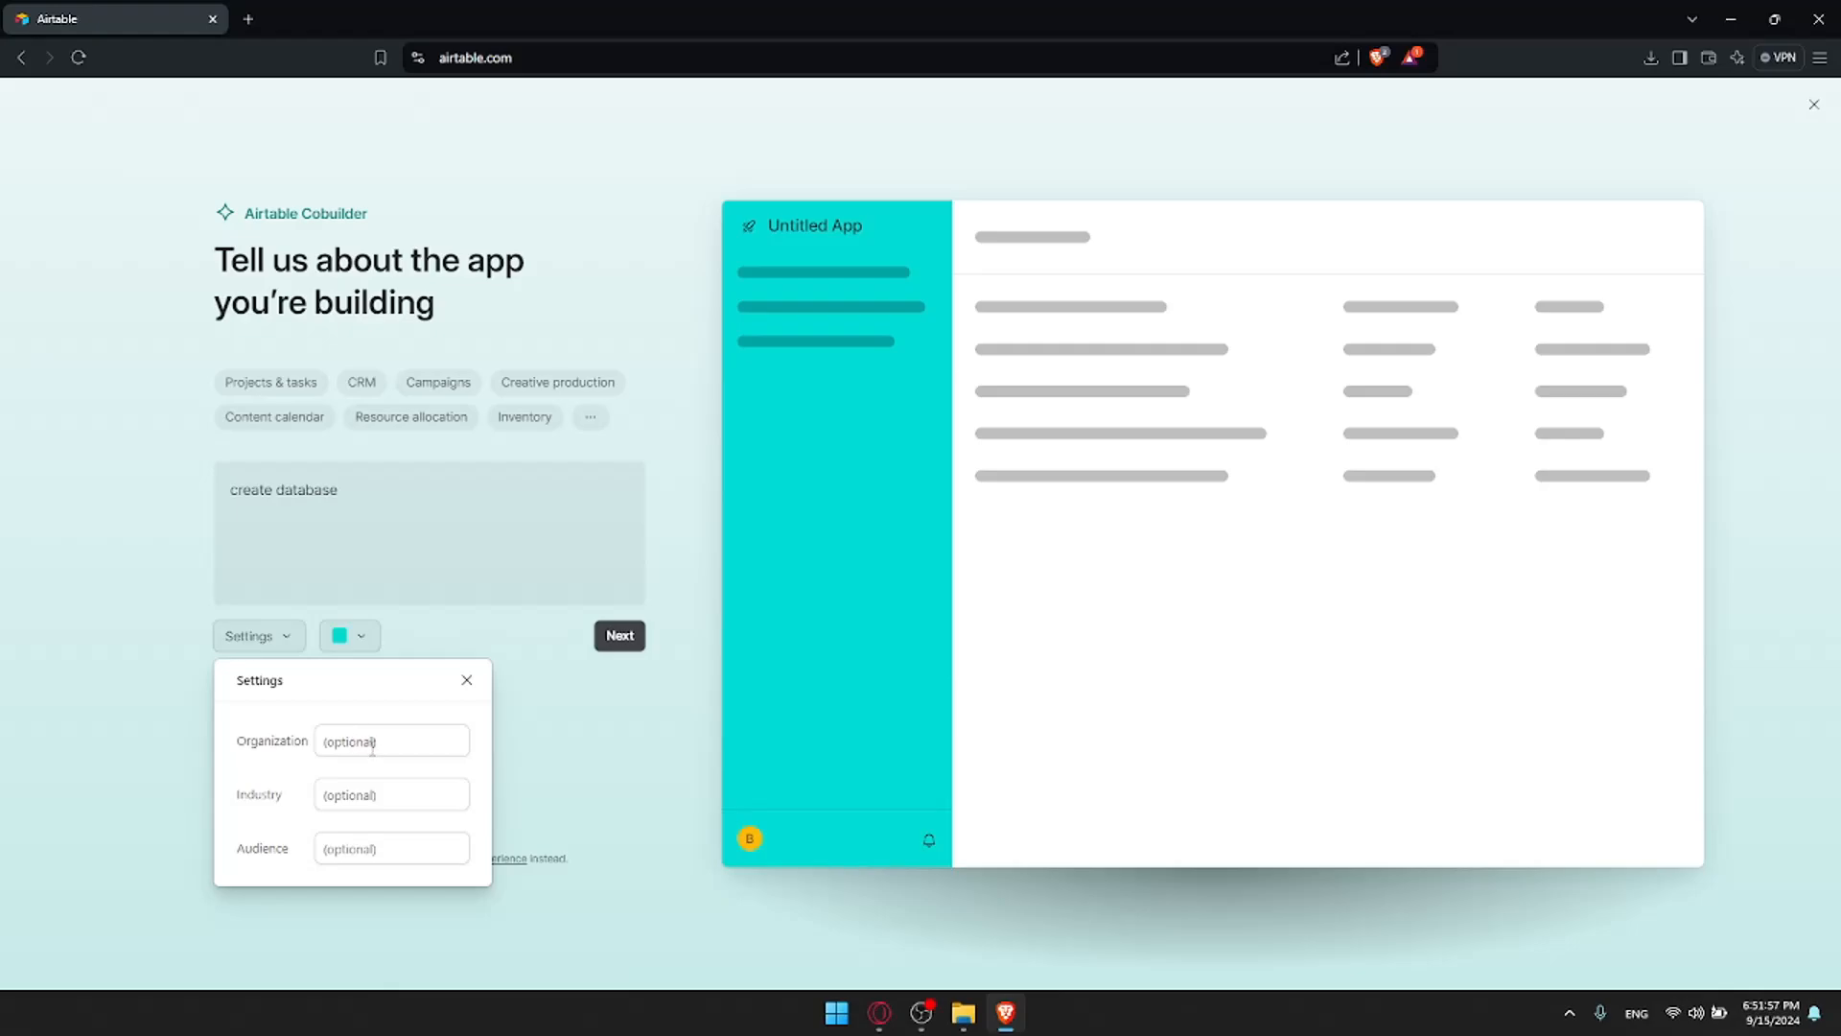
click(508, 706)
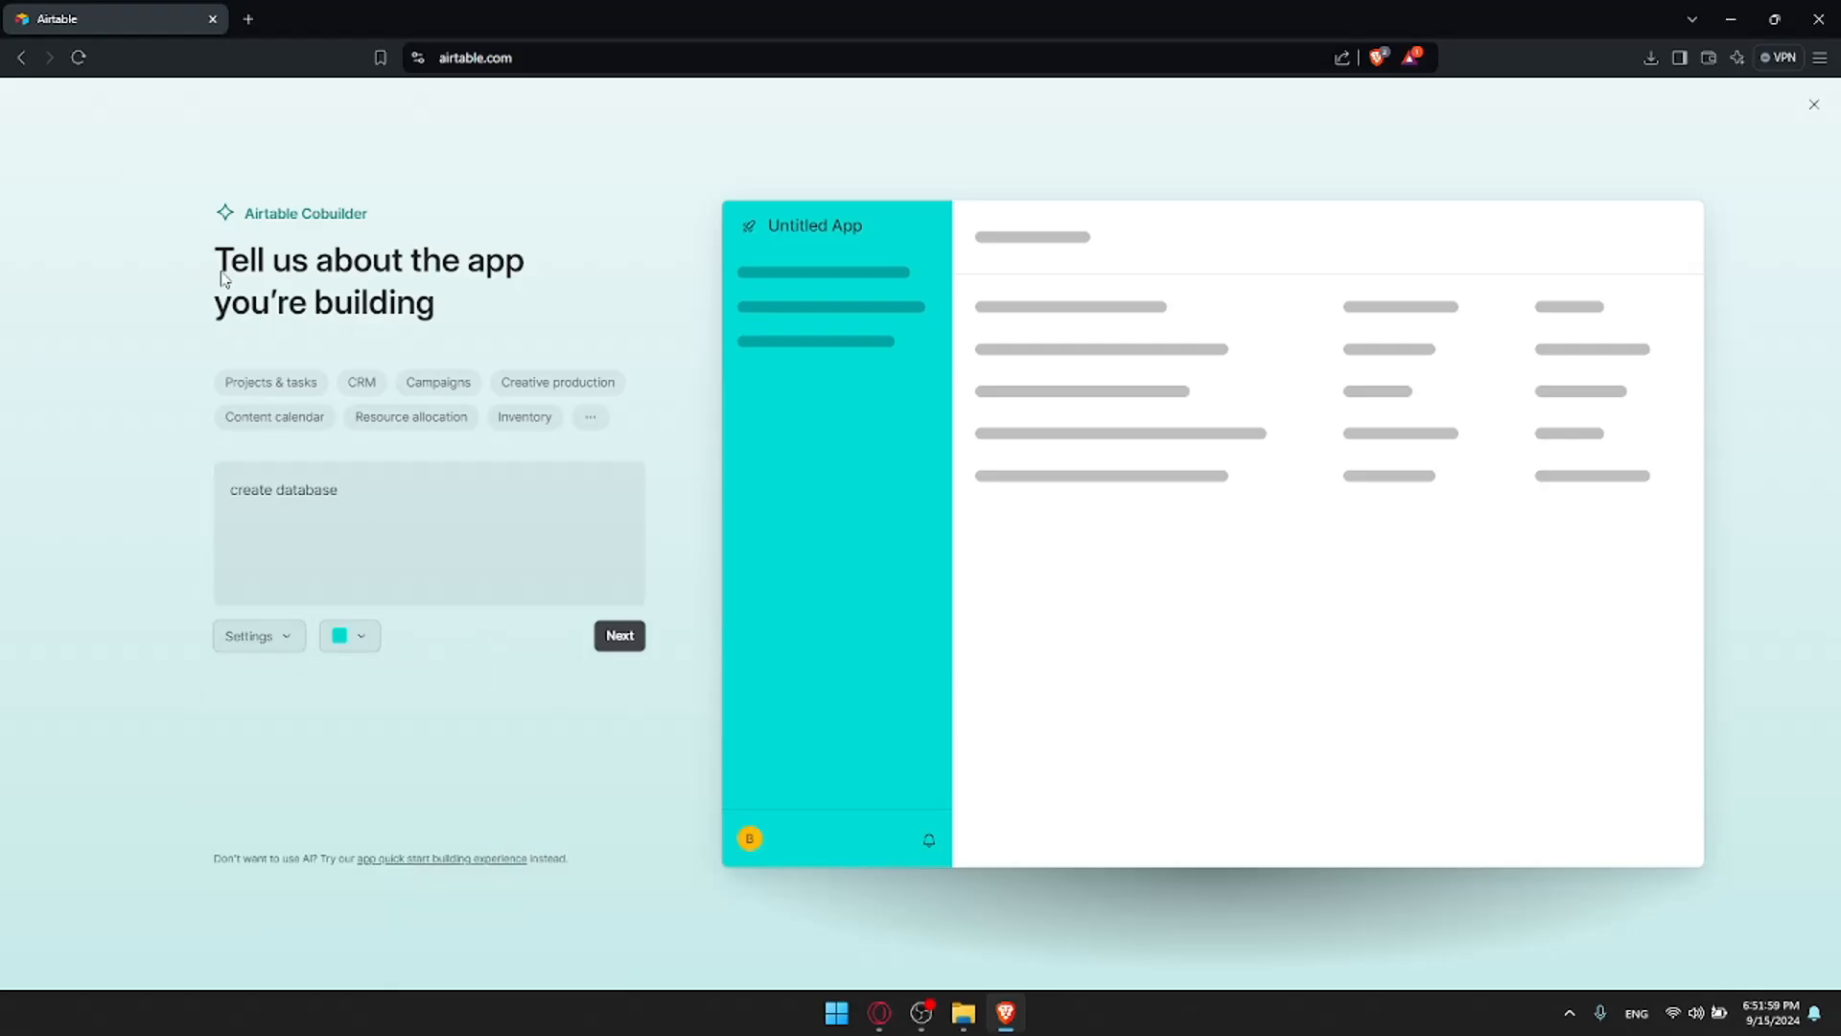
click(589, 419)
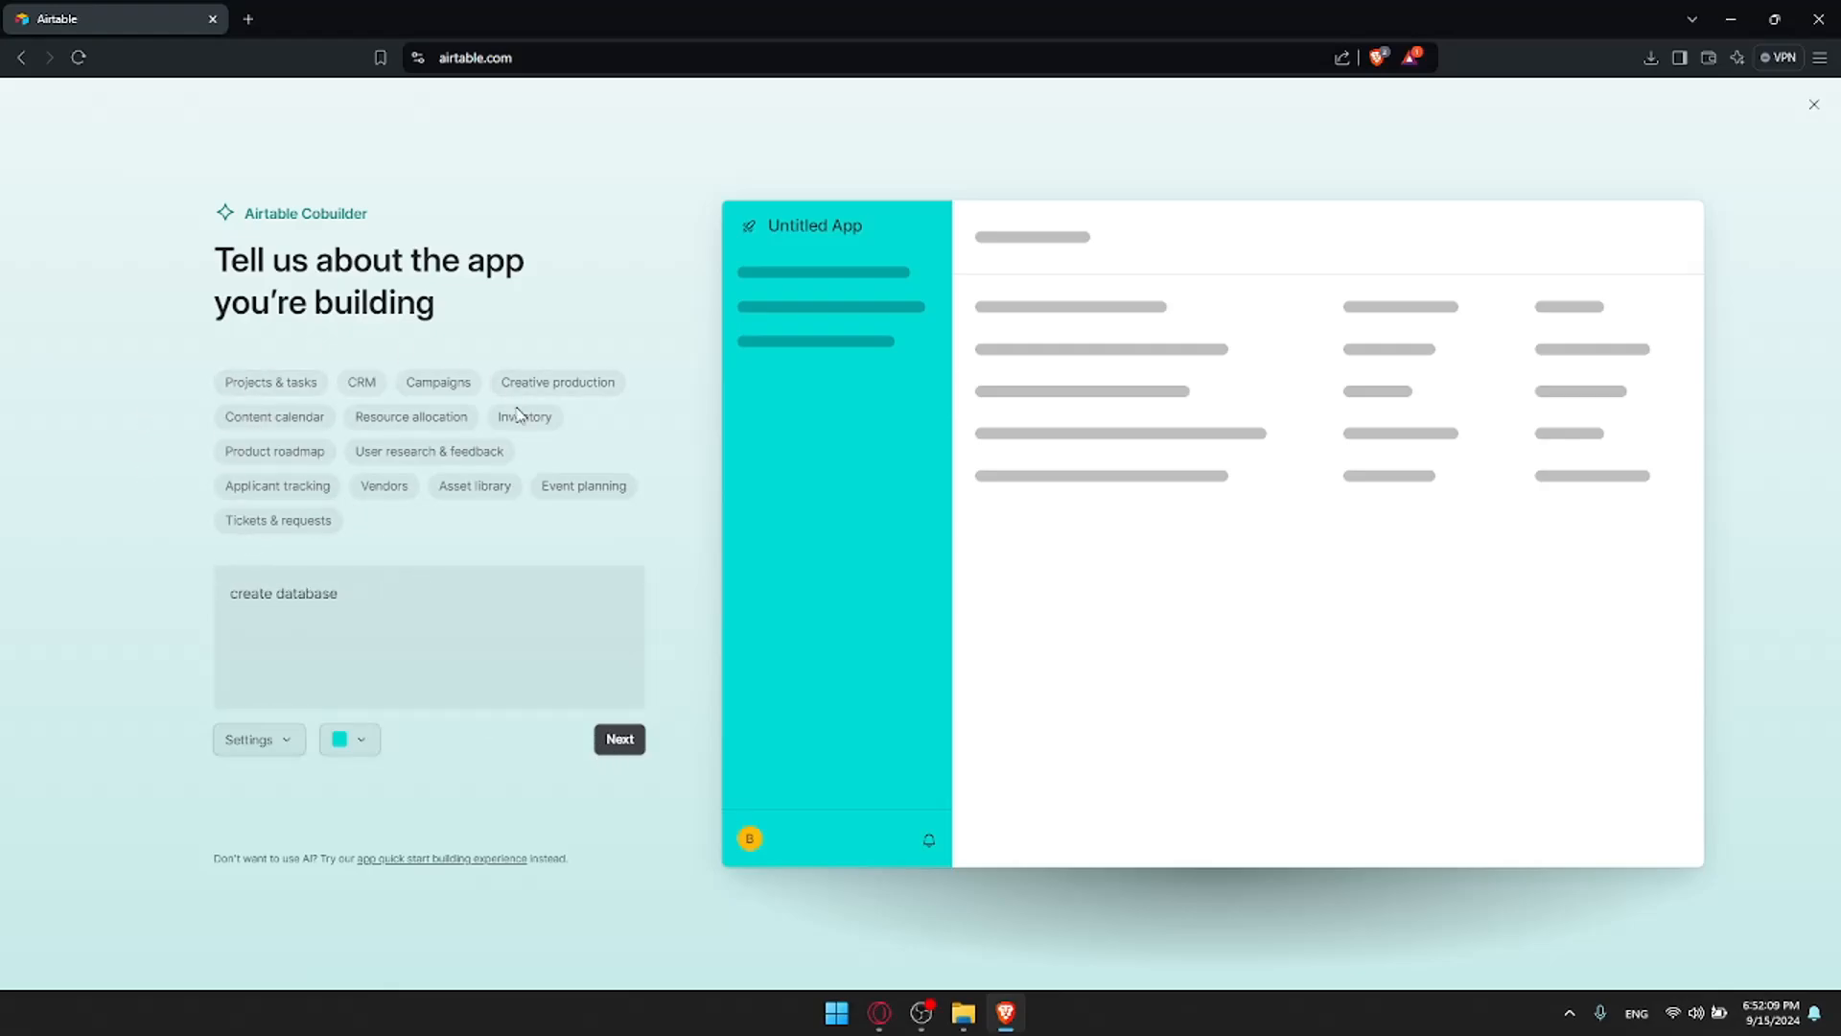
click(620, 739)
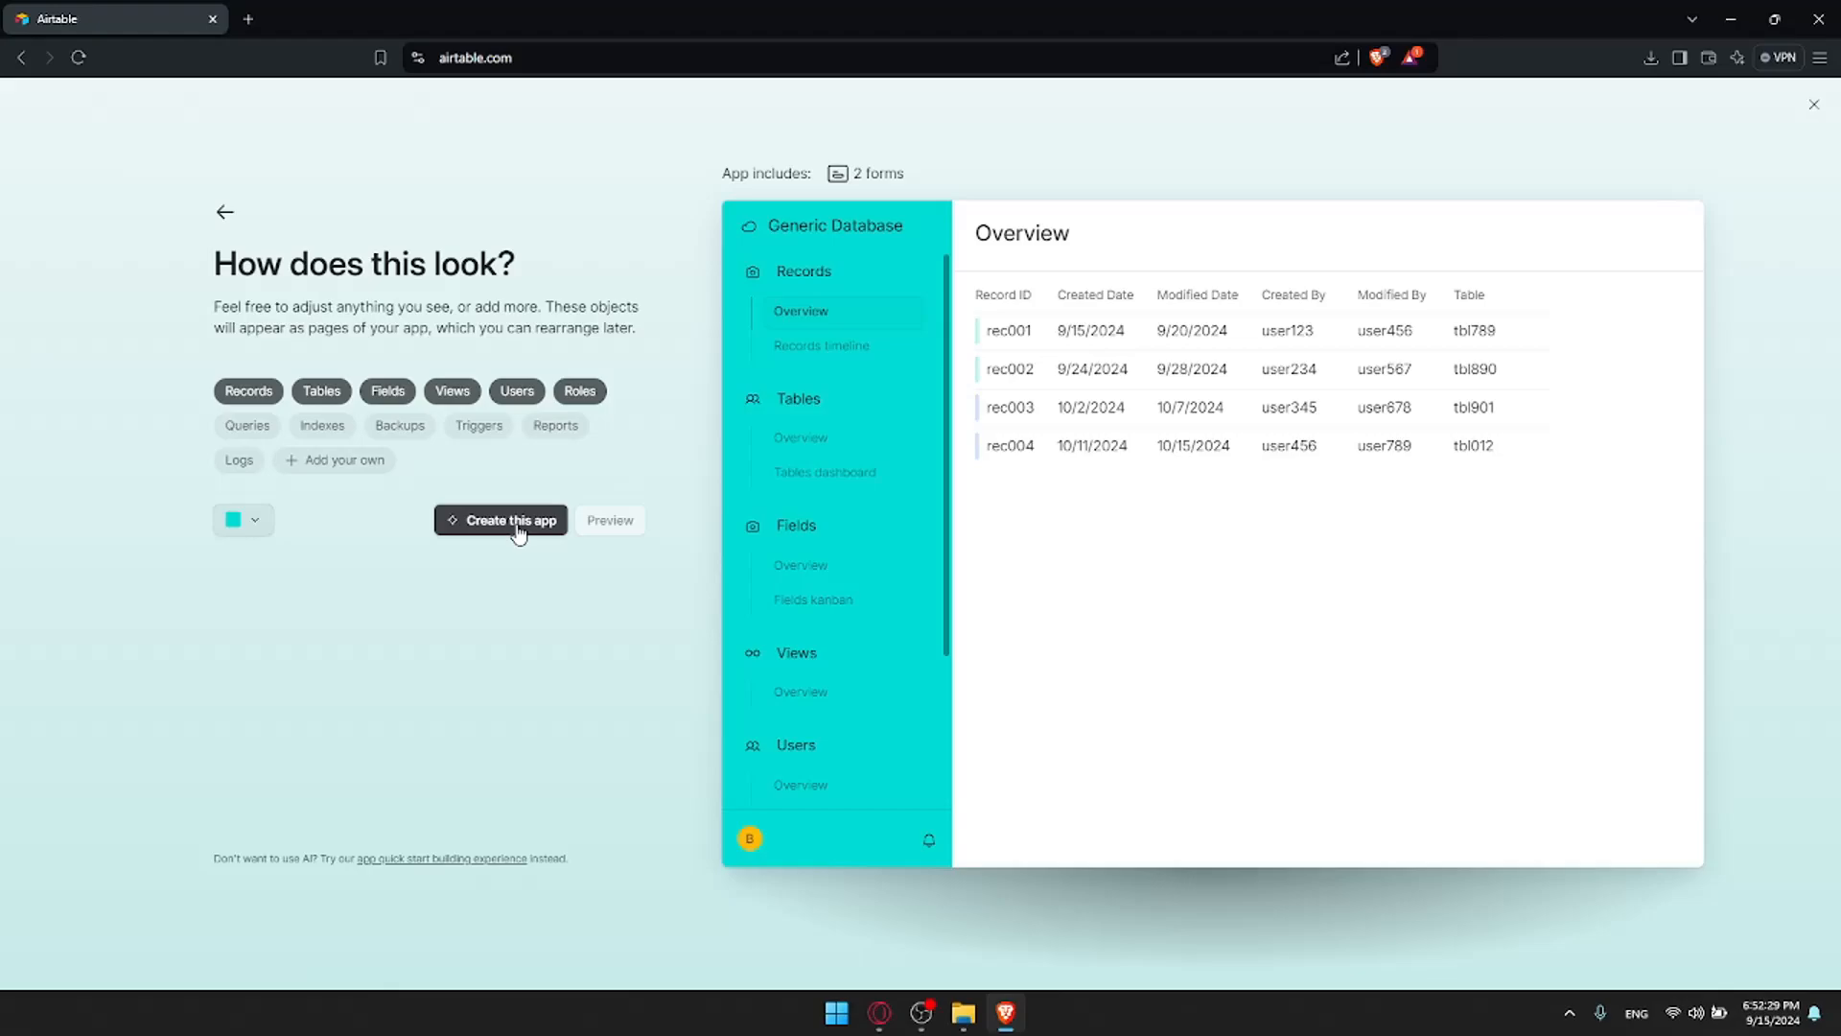
Include Reports, Triggers, Backups, Indexes and a custom object named "hfg" in the proposed app, and exit the Cobuilder without creating it
click(555, 423)
click(494, 425)
click(400, 425)
click(326, 425)
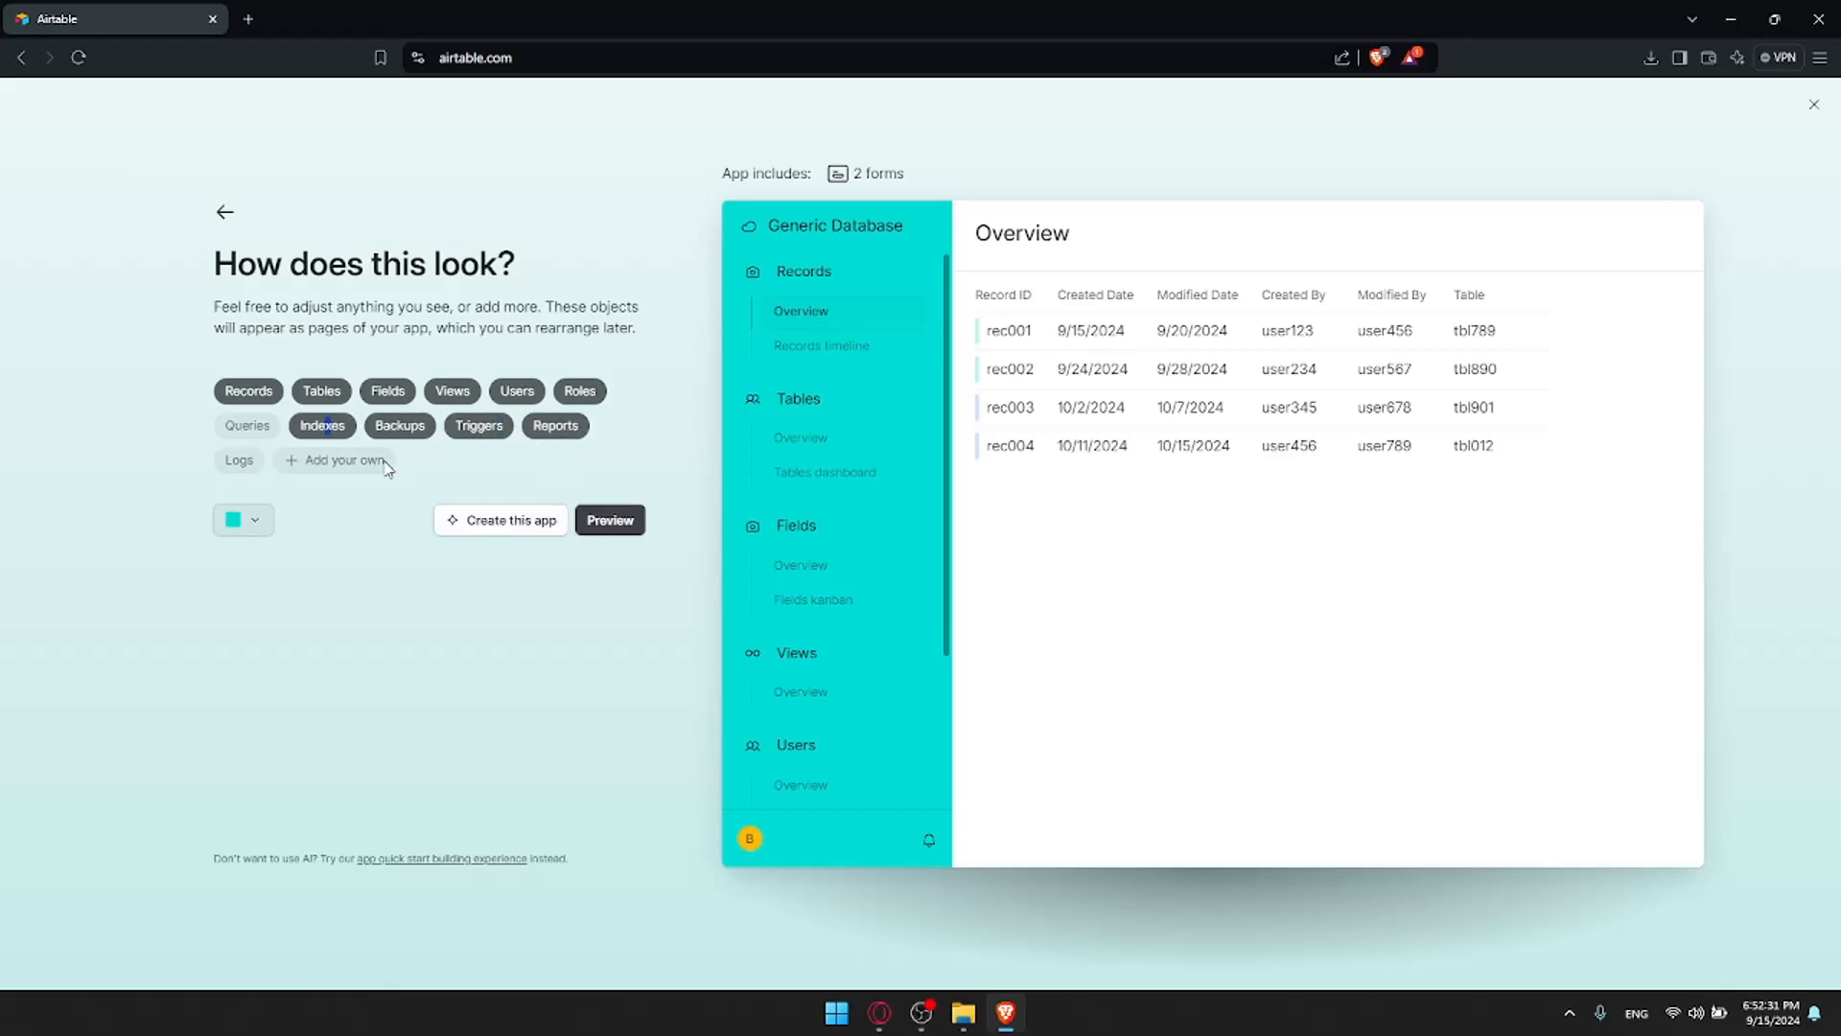
click(350, 461)
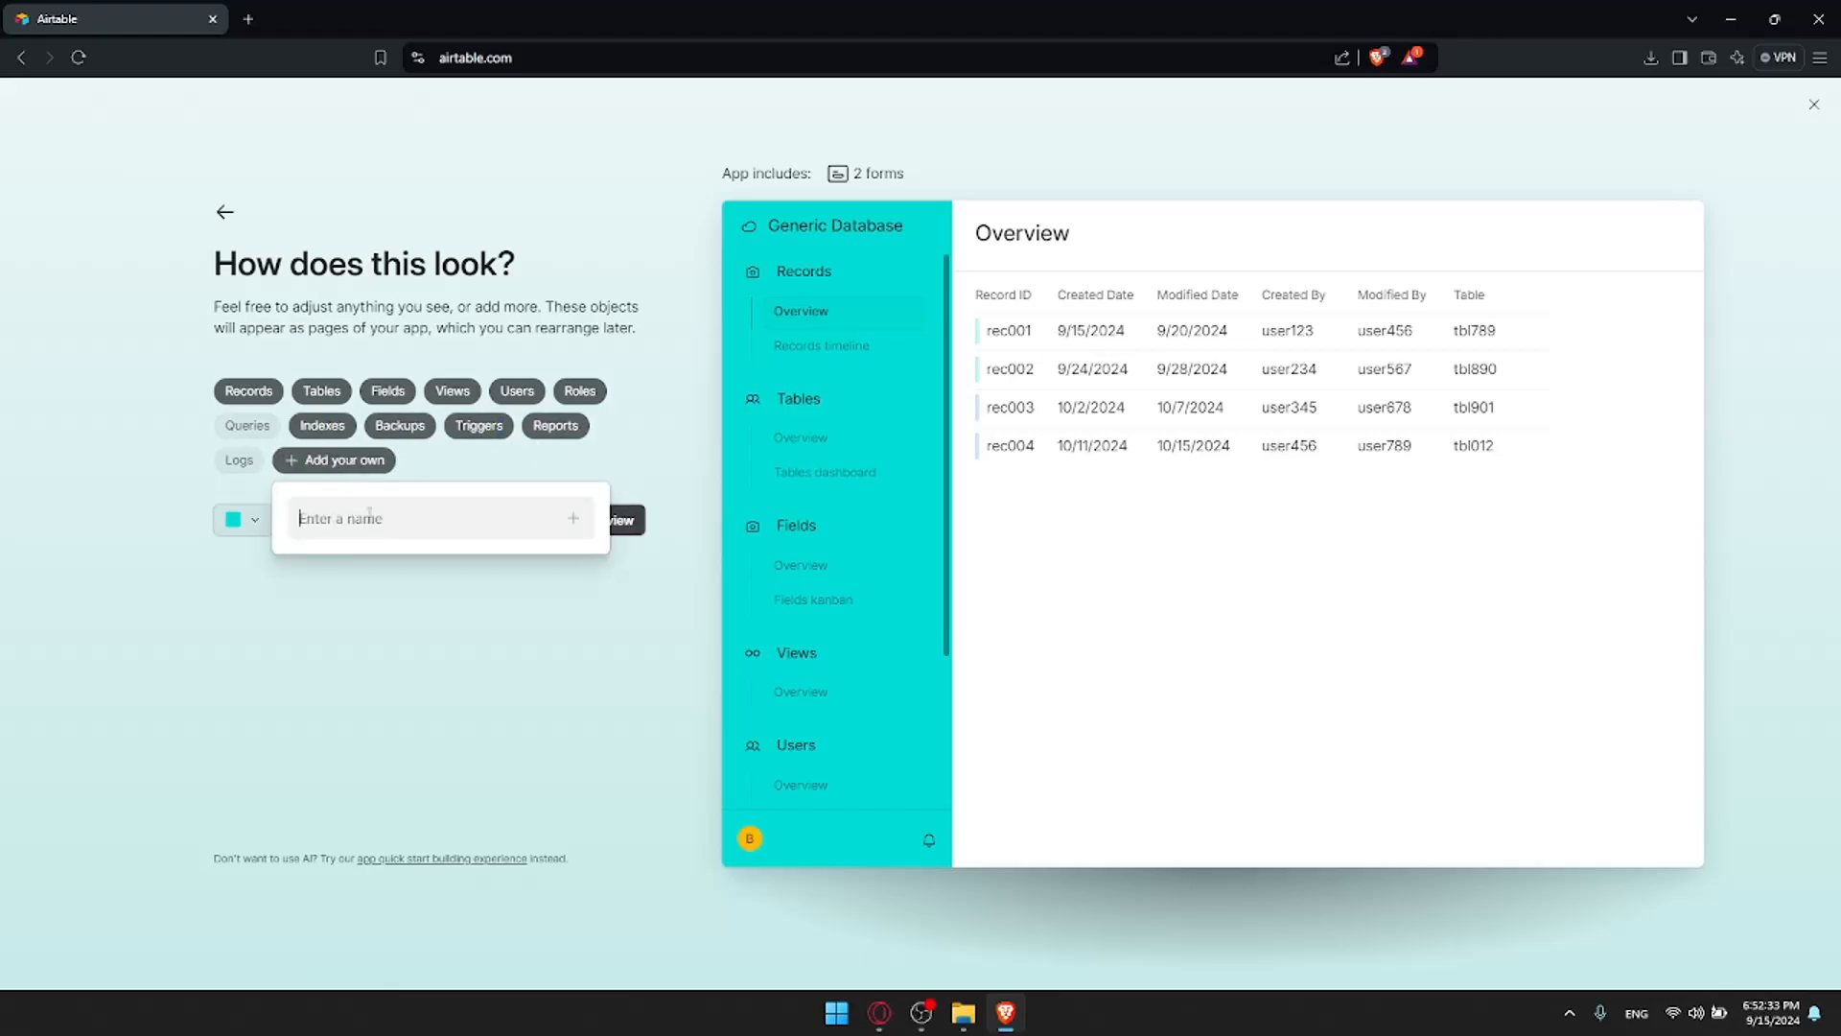
text(hfg)
click(573, 522)
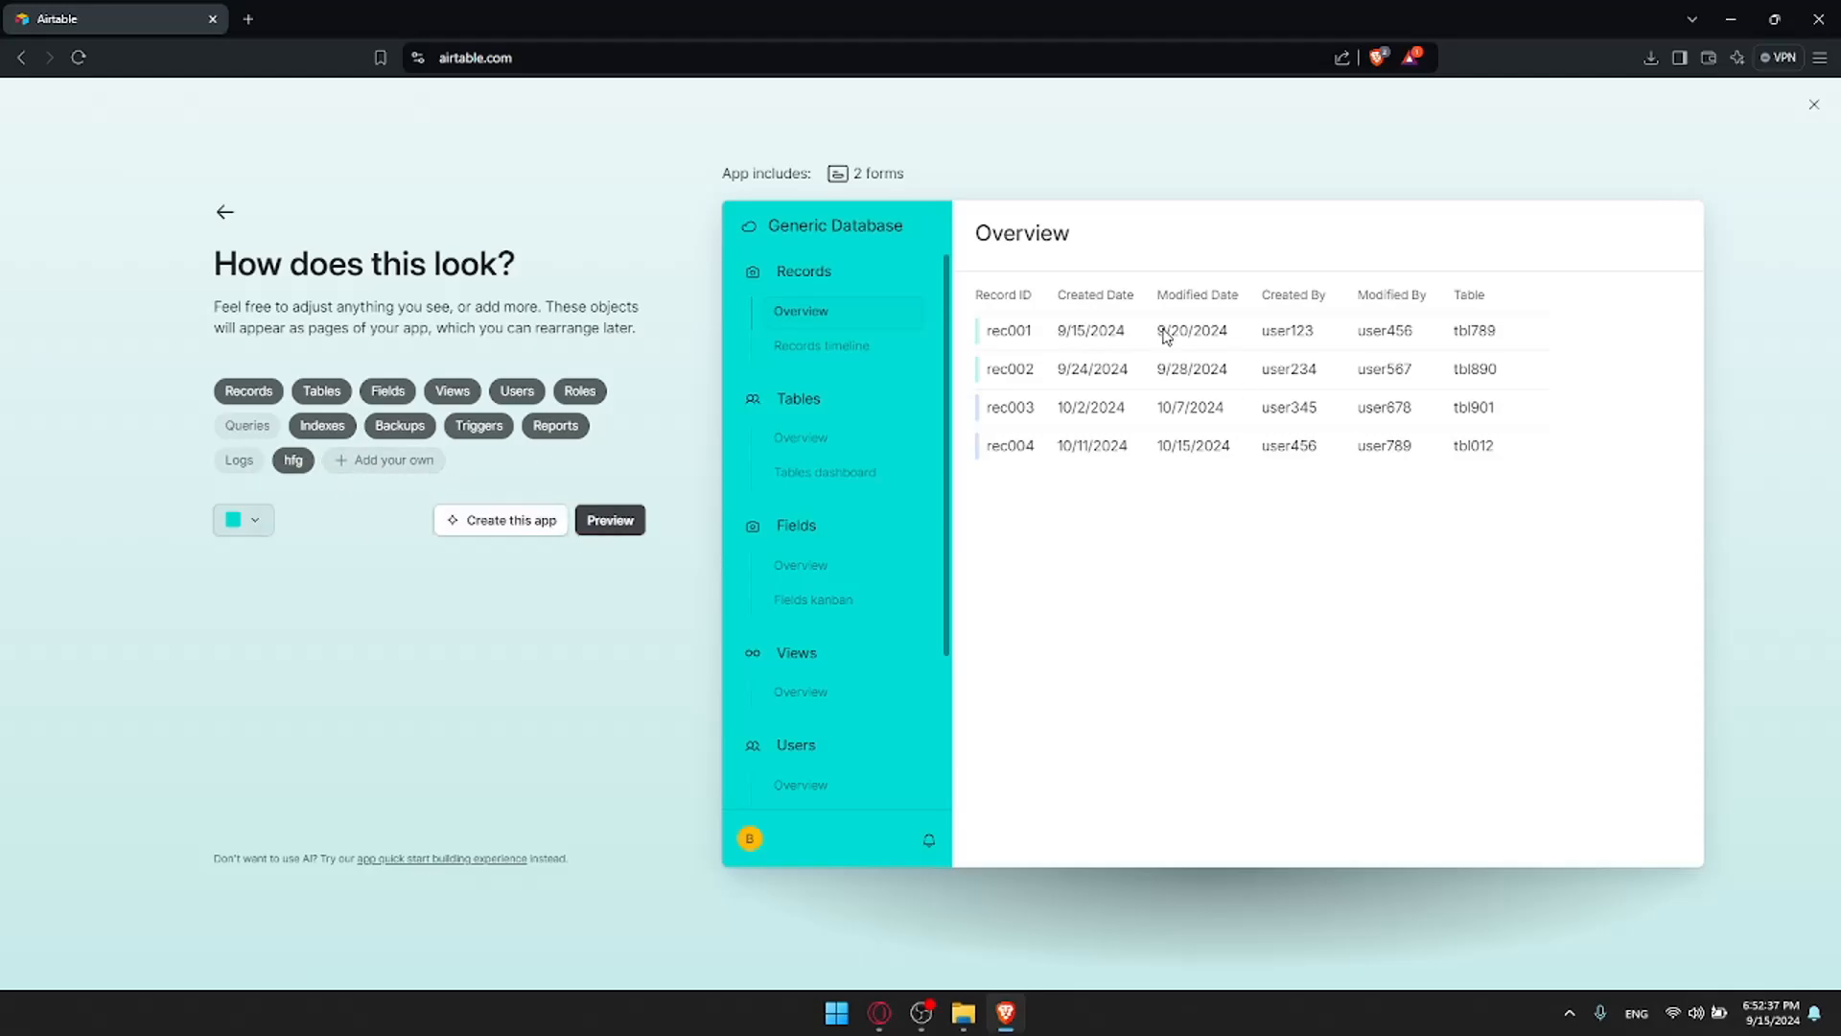
click(1813, 104)
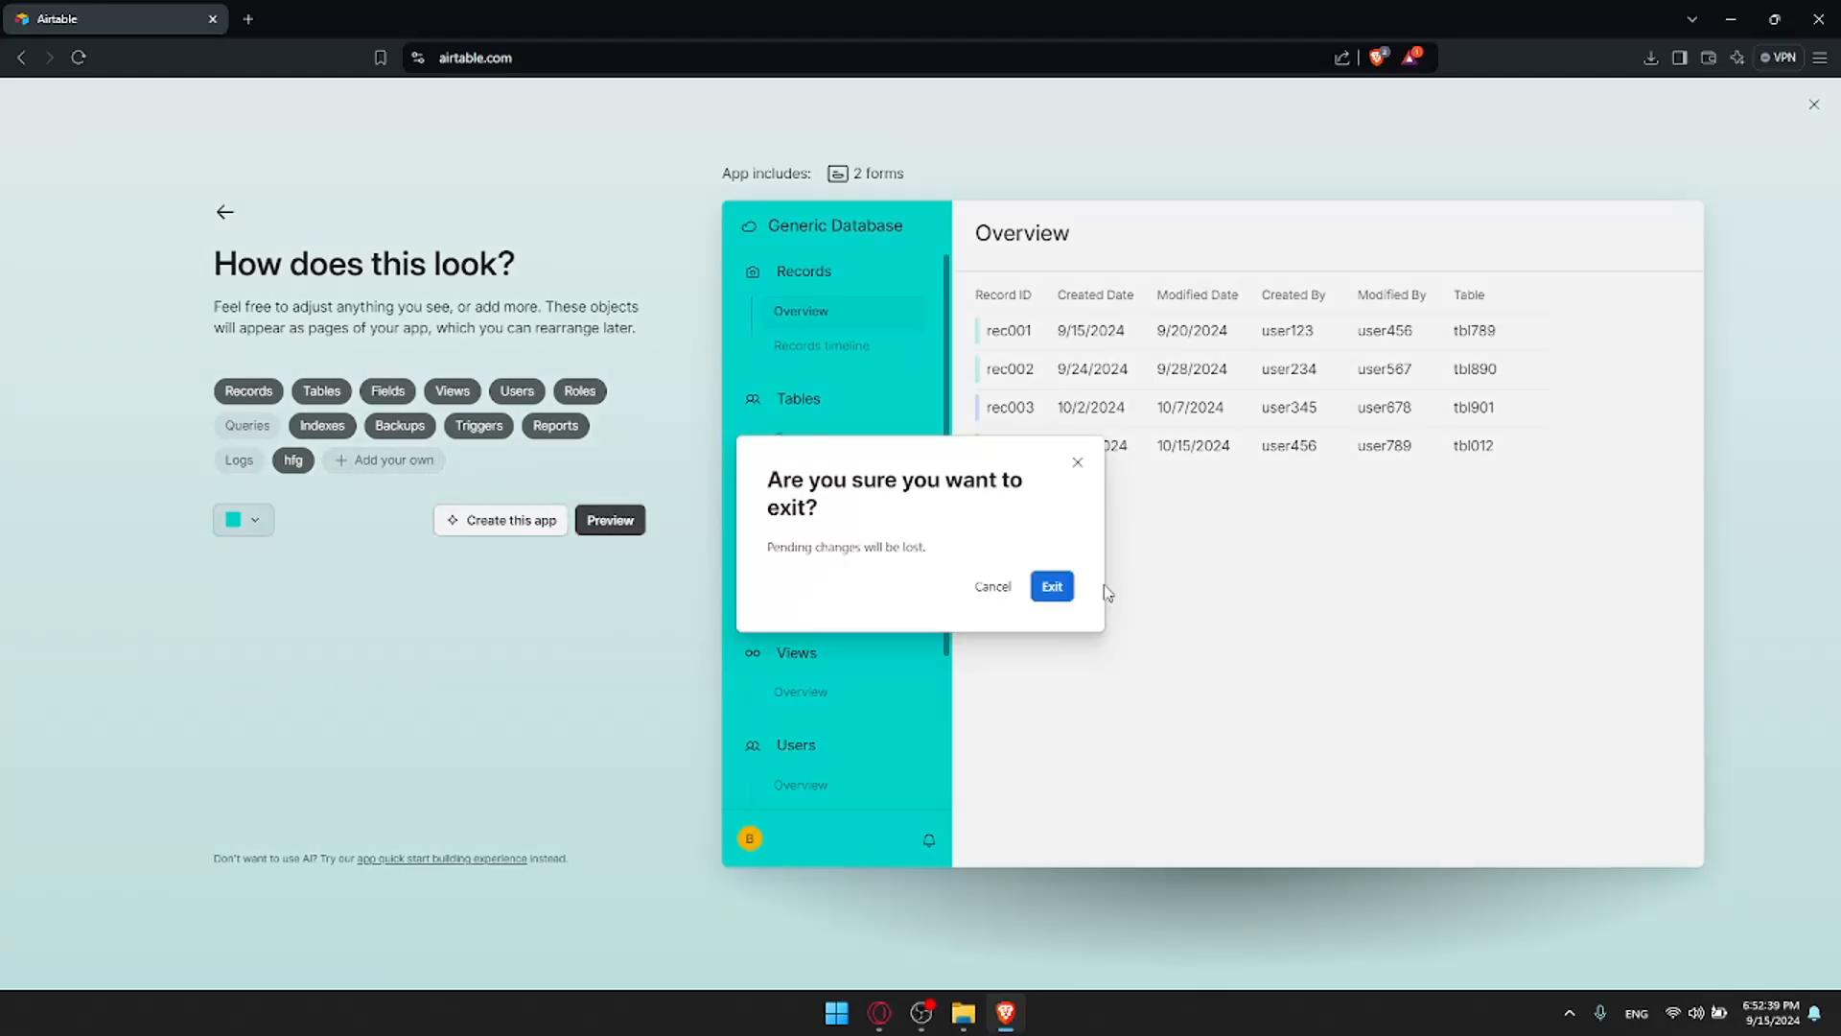
click(1052, 586)
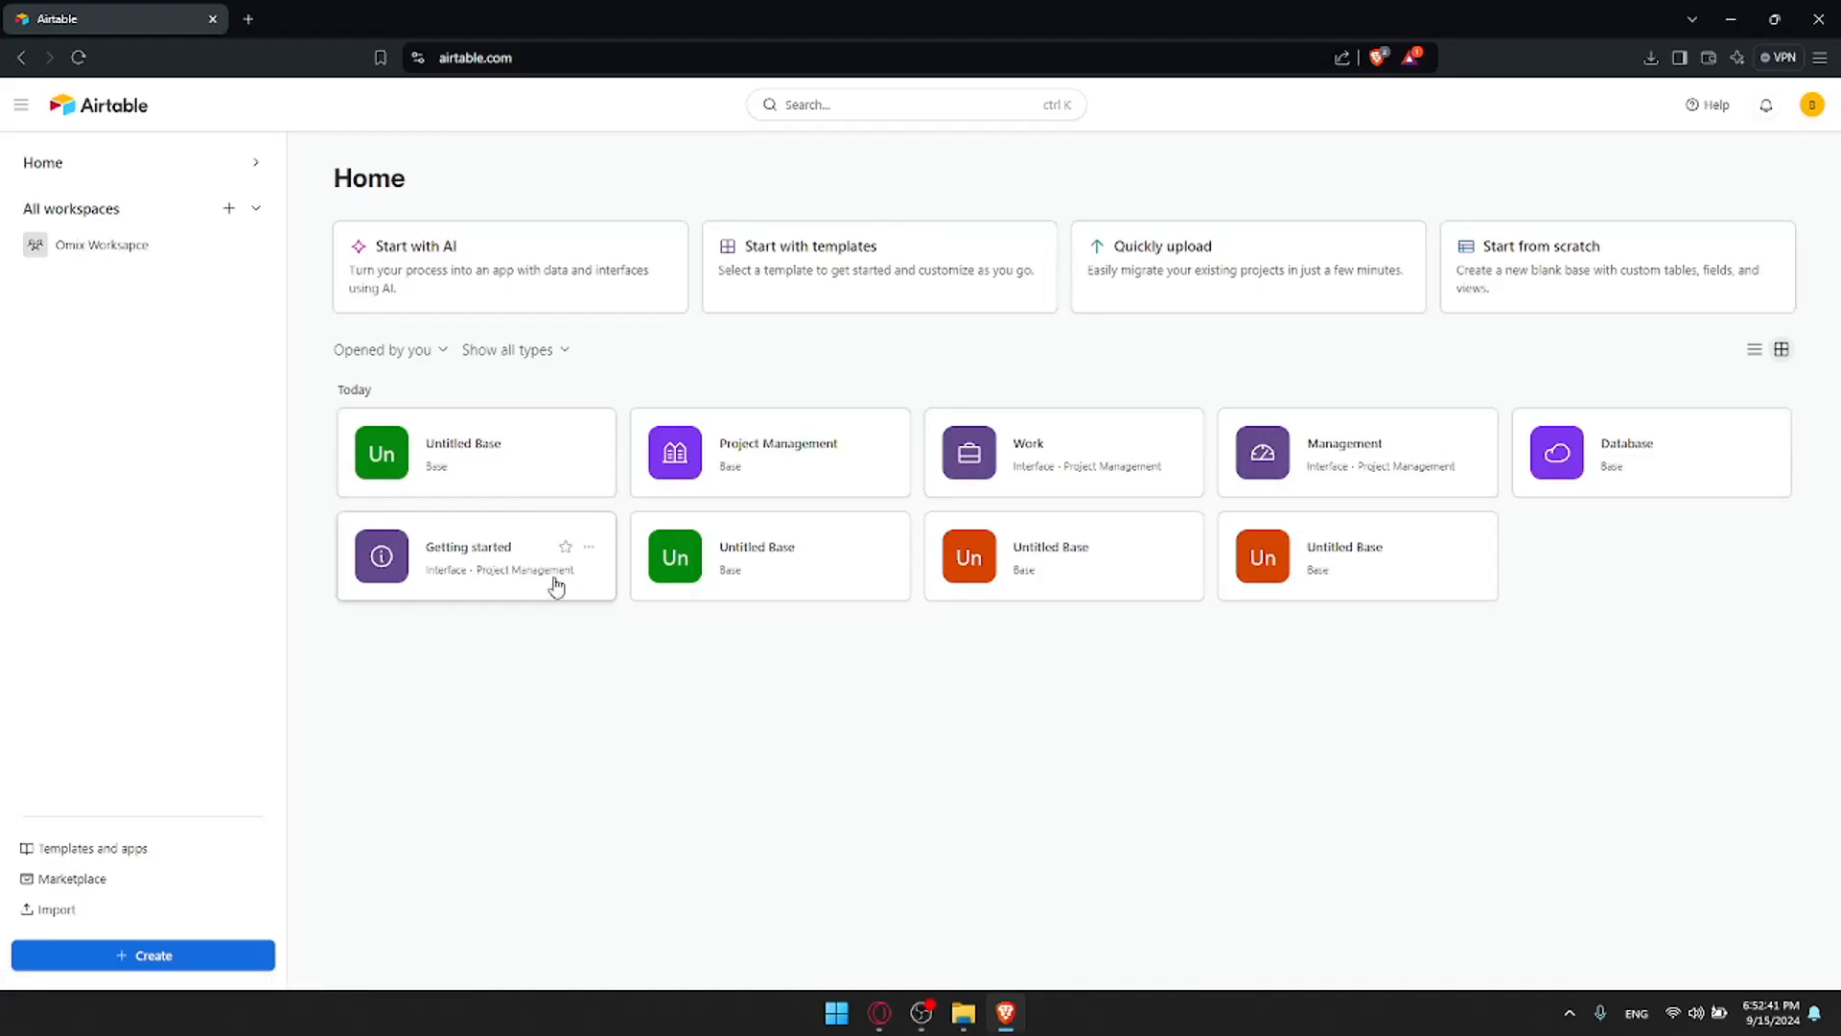
Delete the green Untitled Base listed first on the home page
click(588, 443)
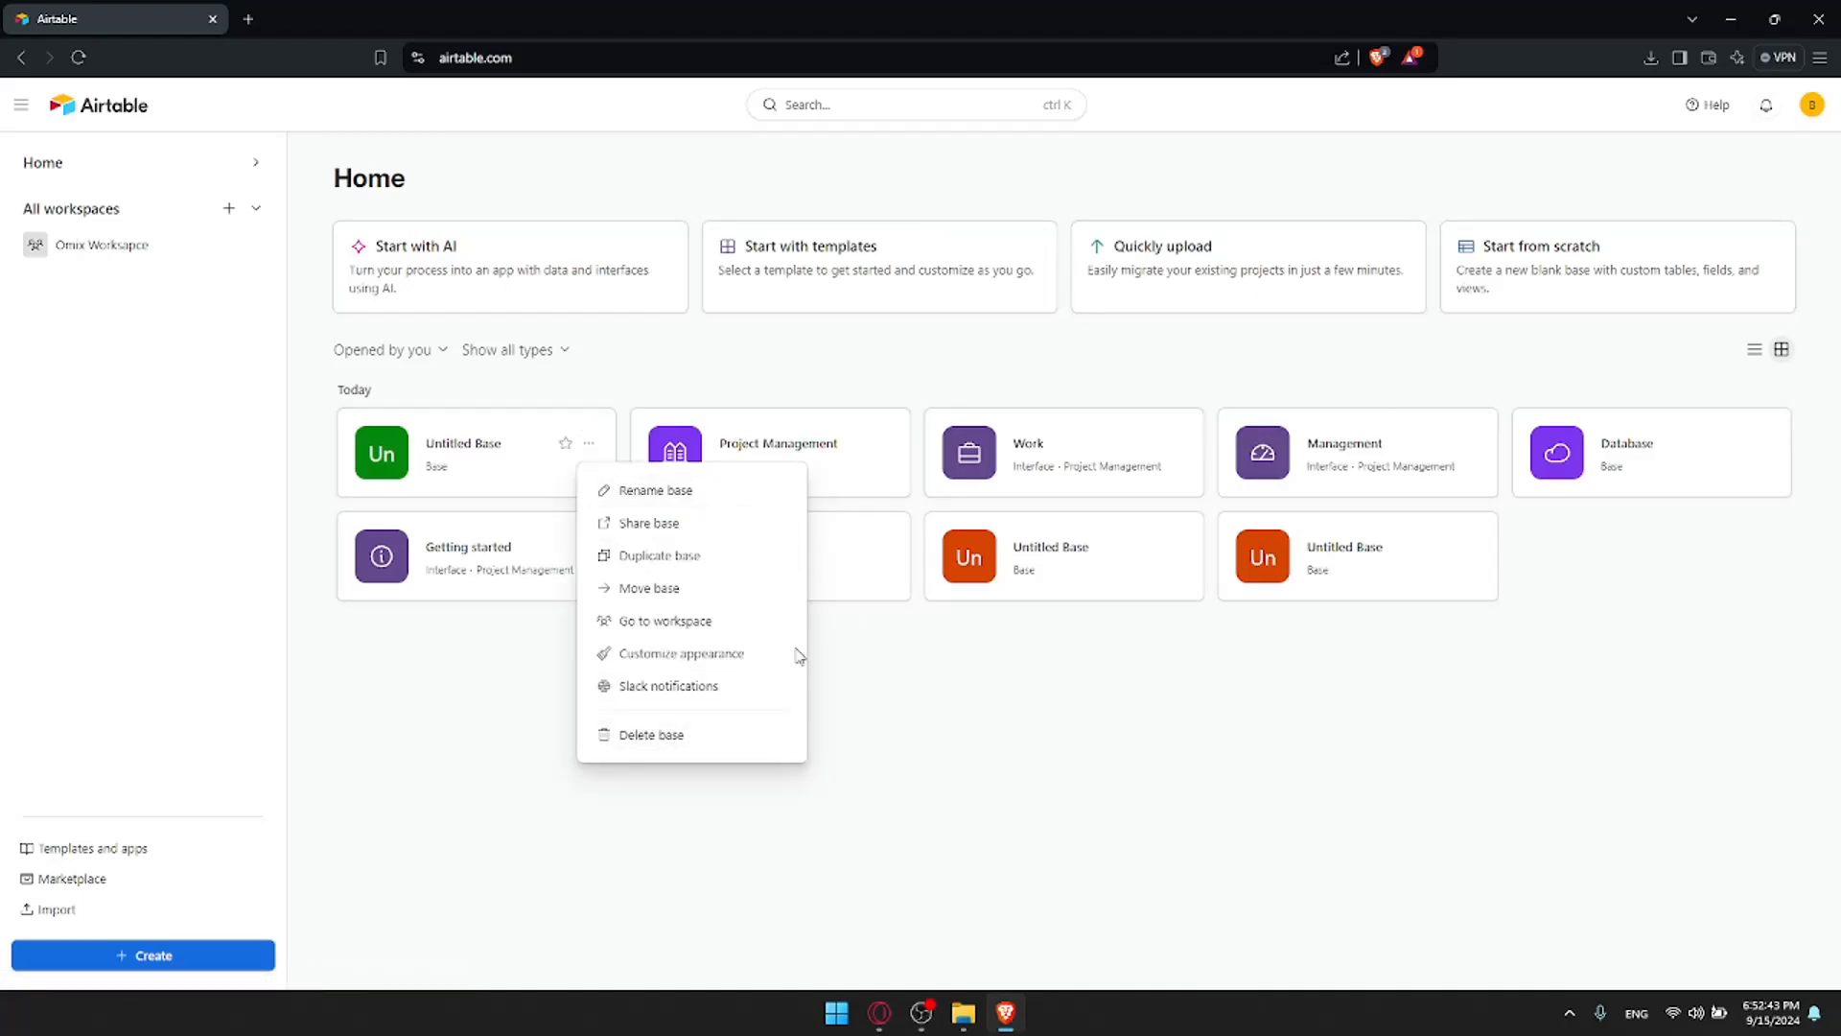
click(588, 443)
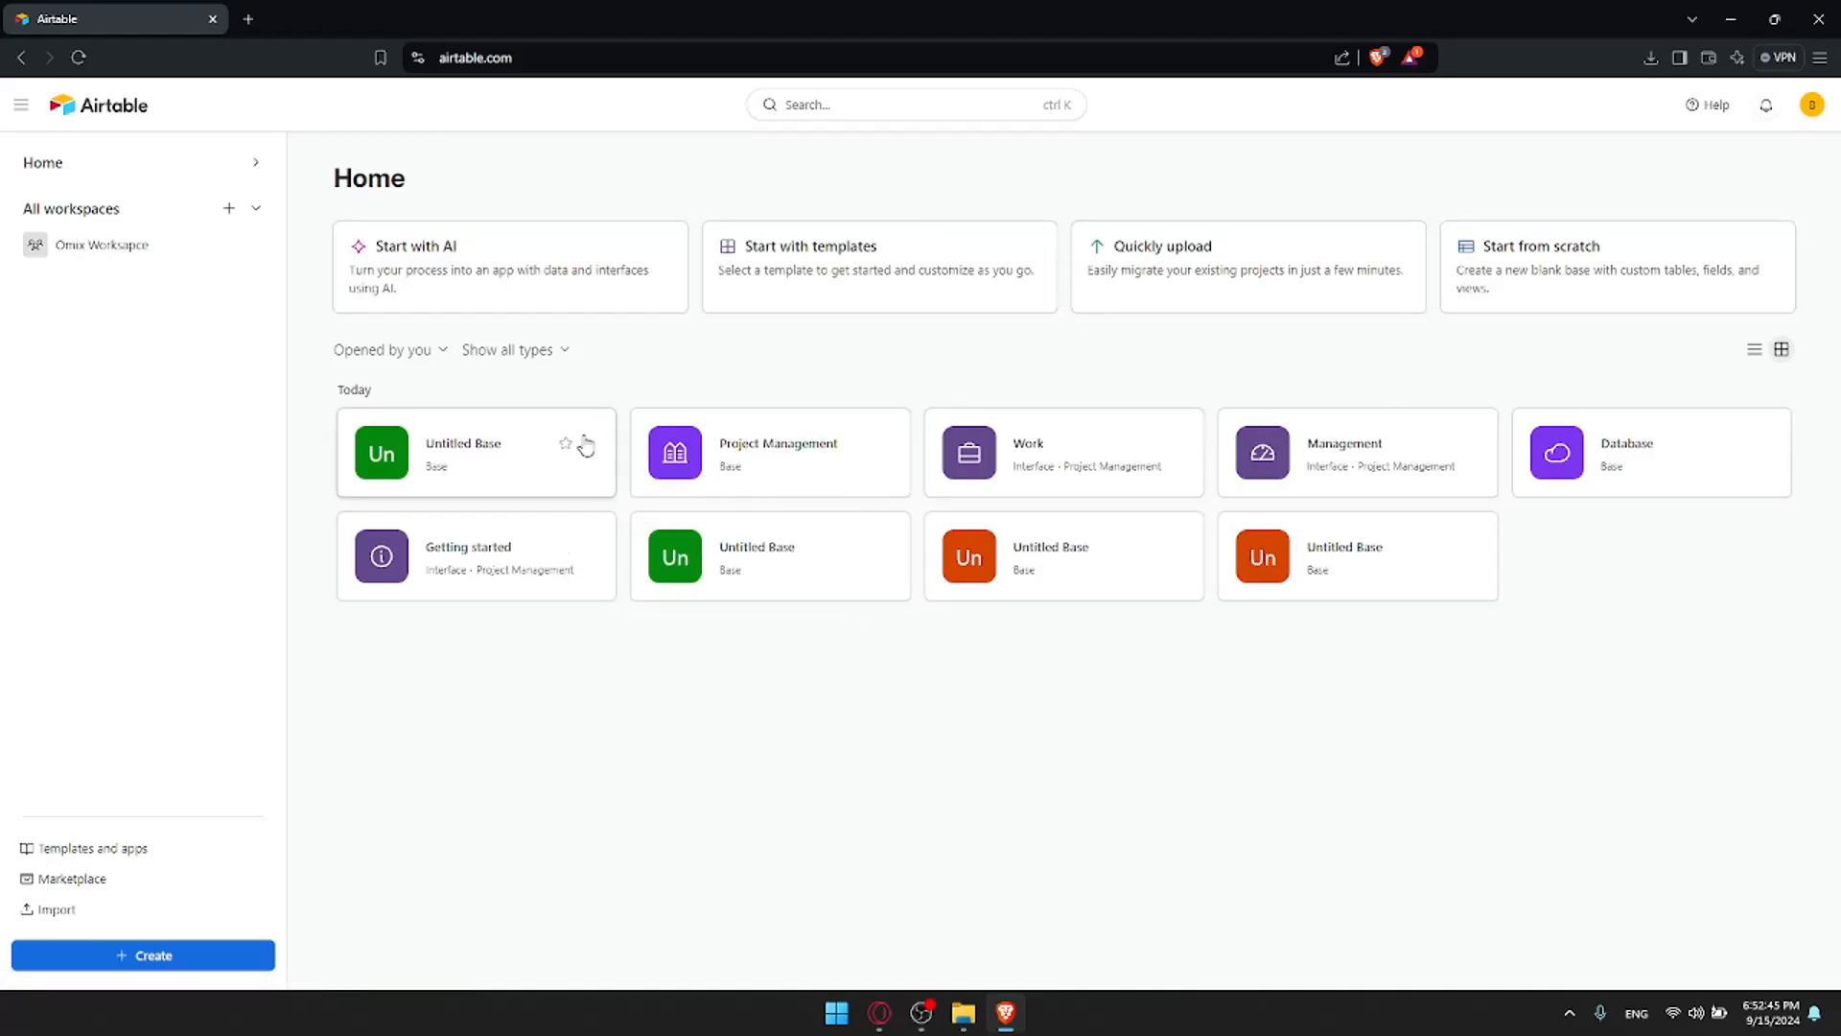
click(588, 443)
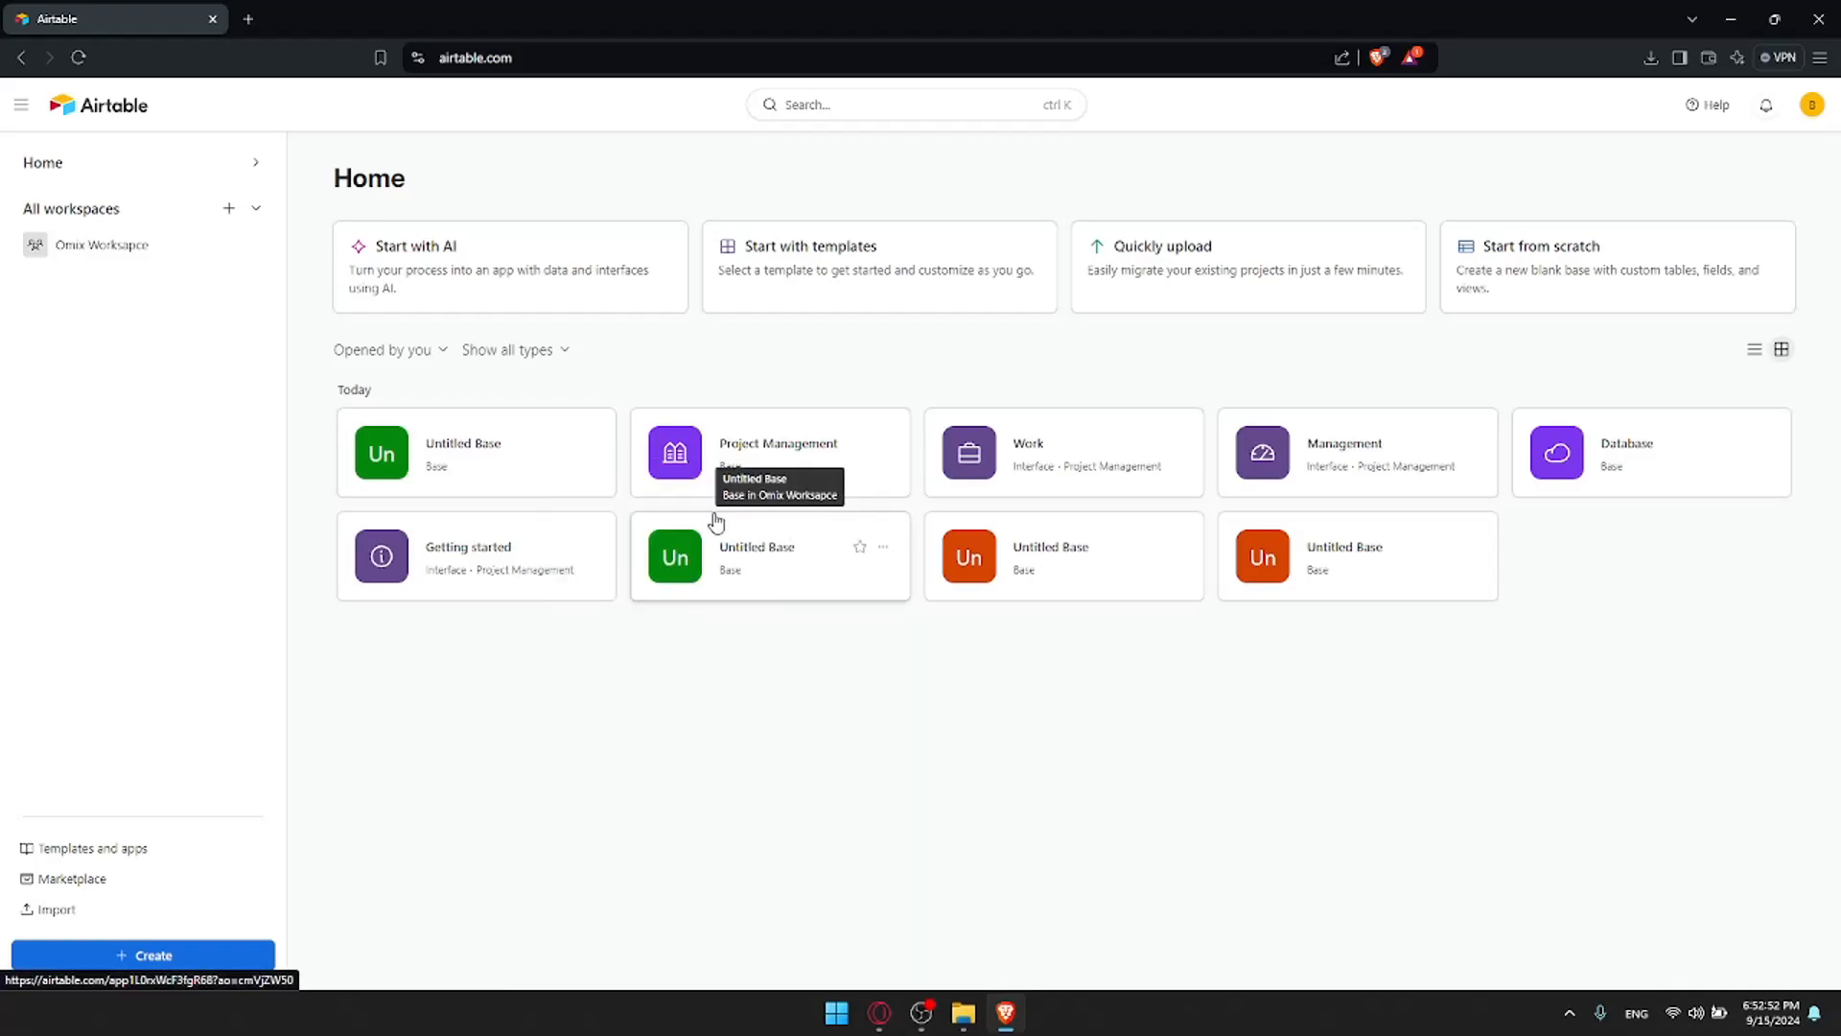
click(588, 444)
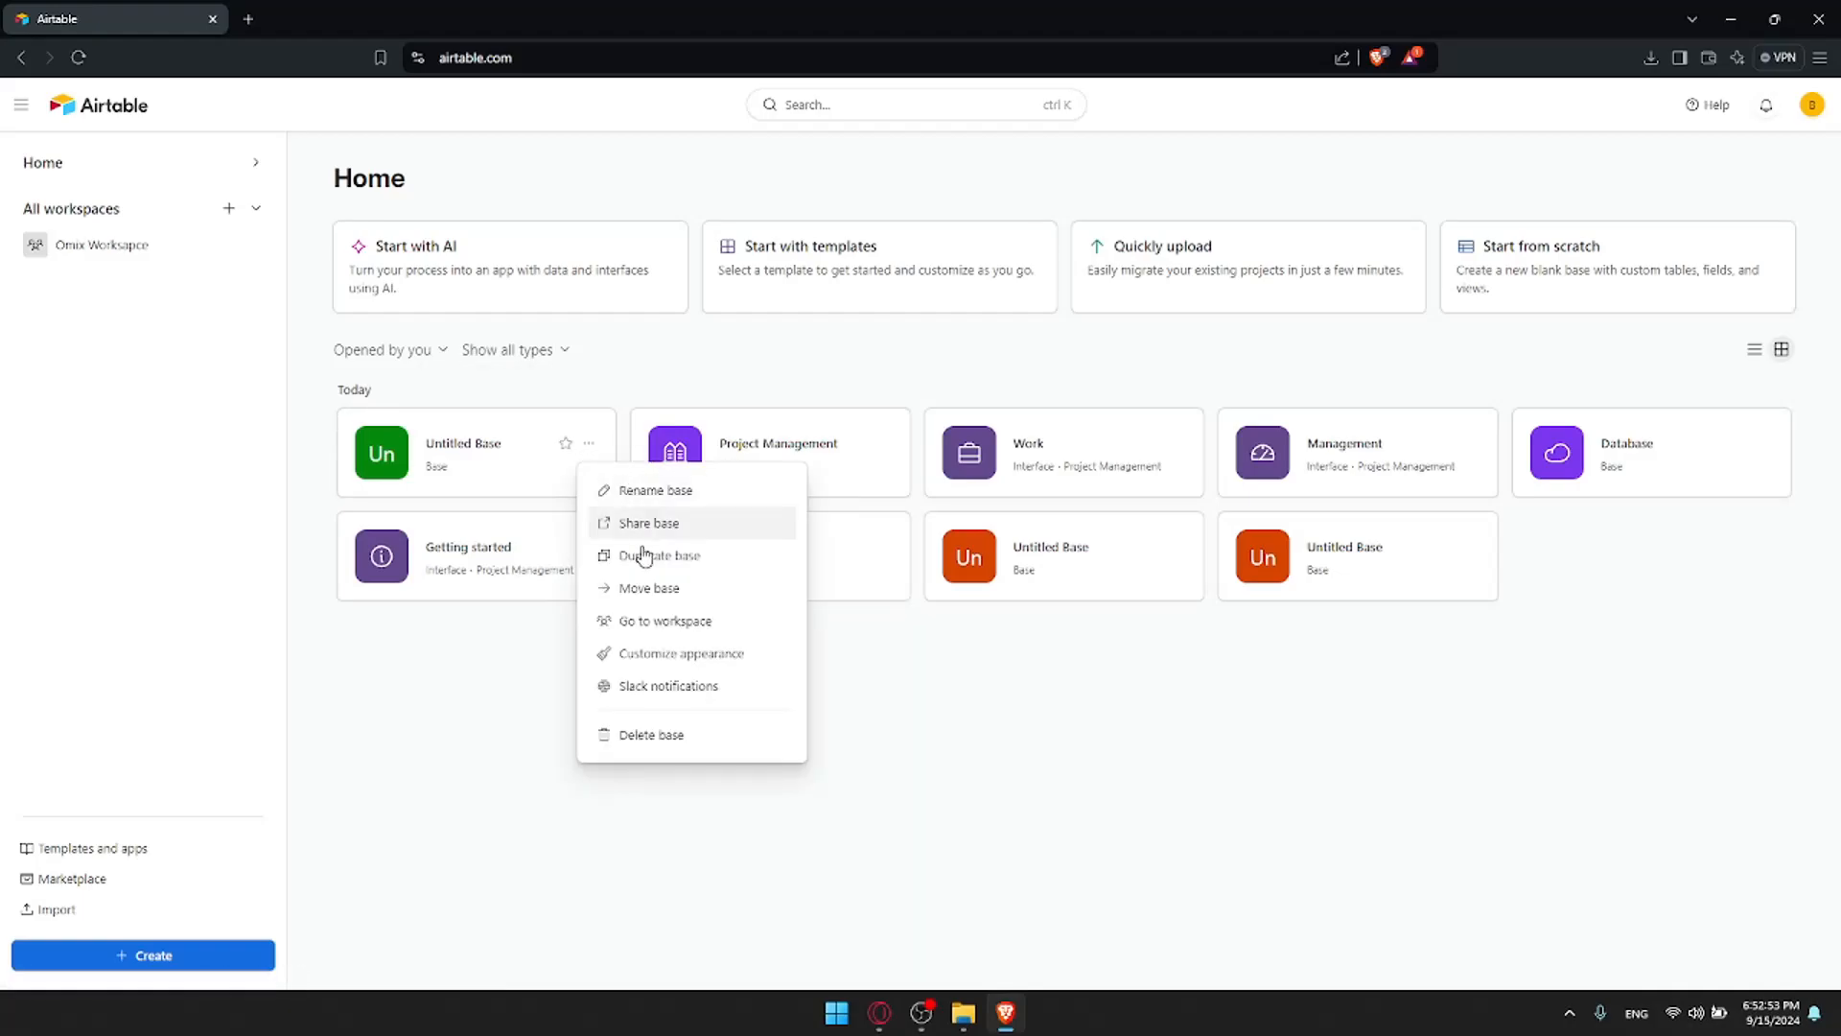
click(660, 737)
click(587, 447)
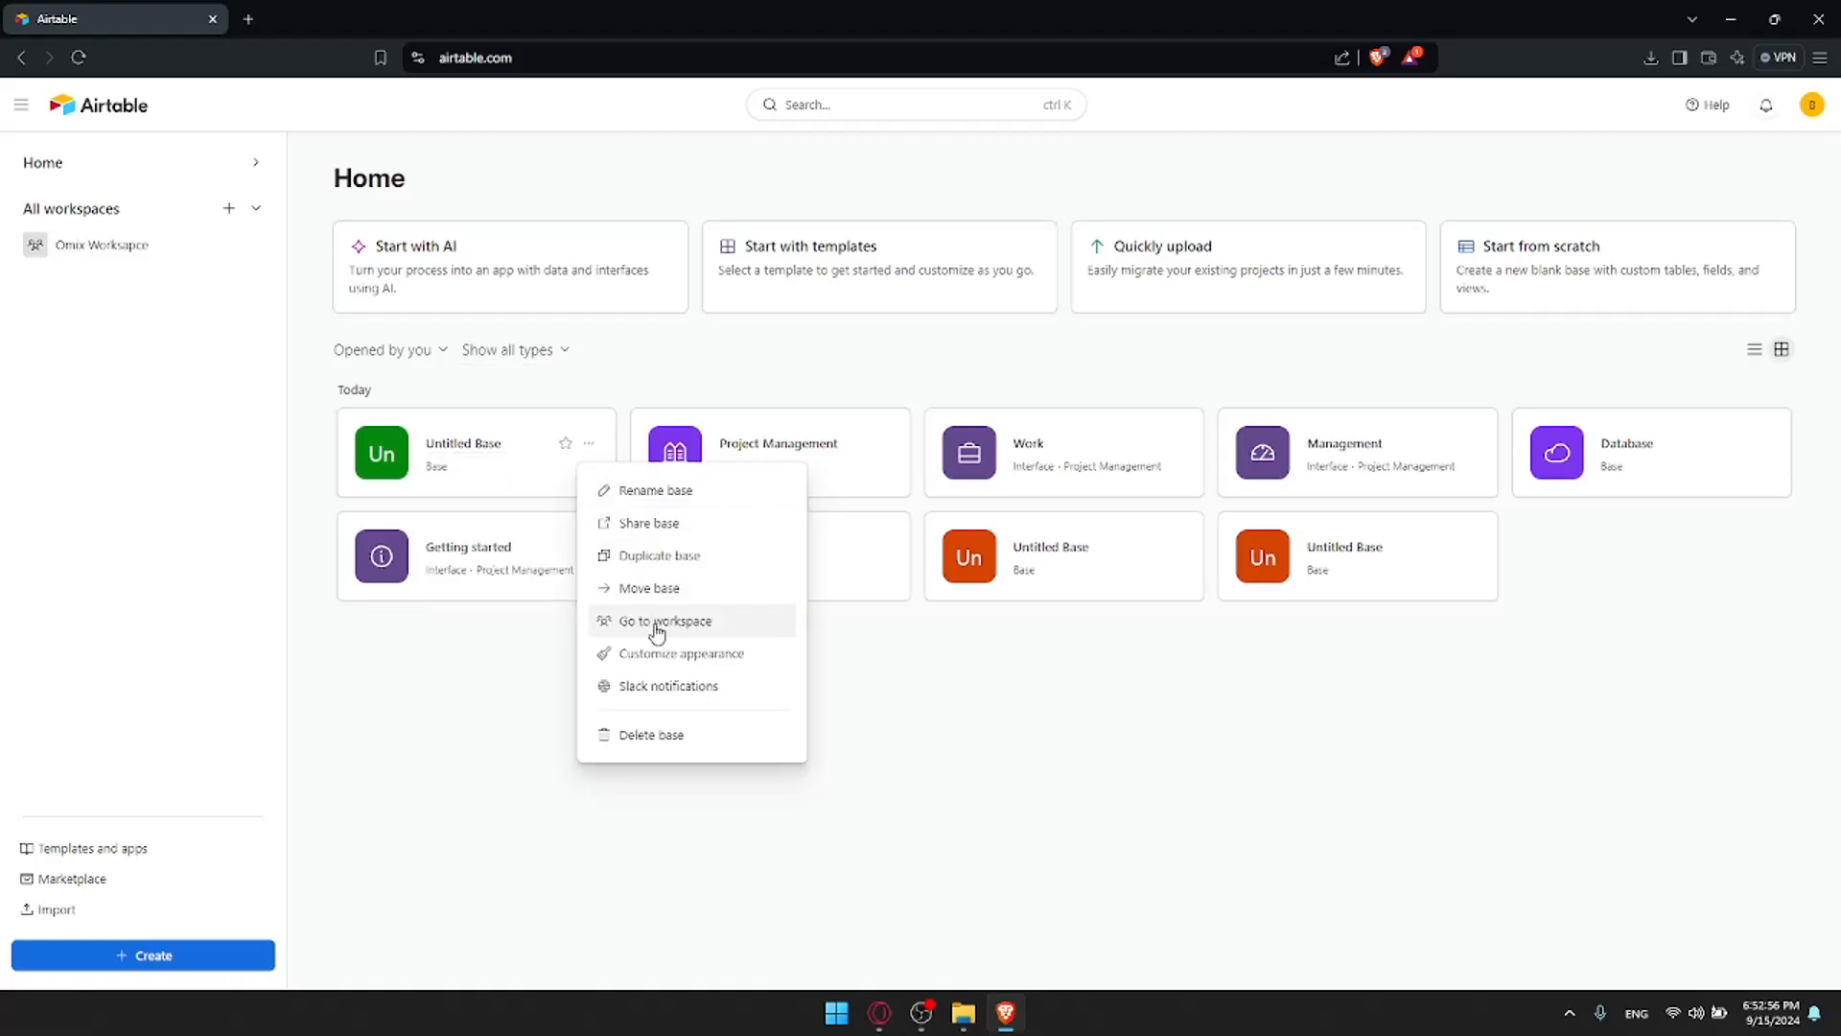
click(661, 738)
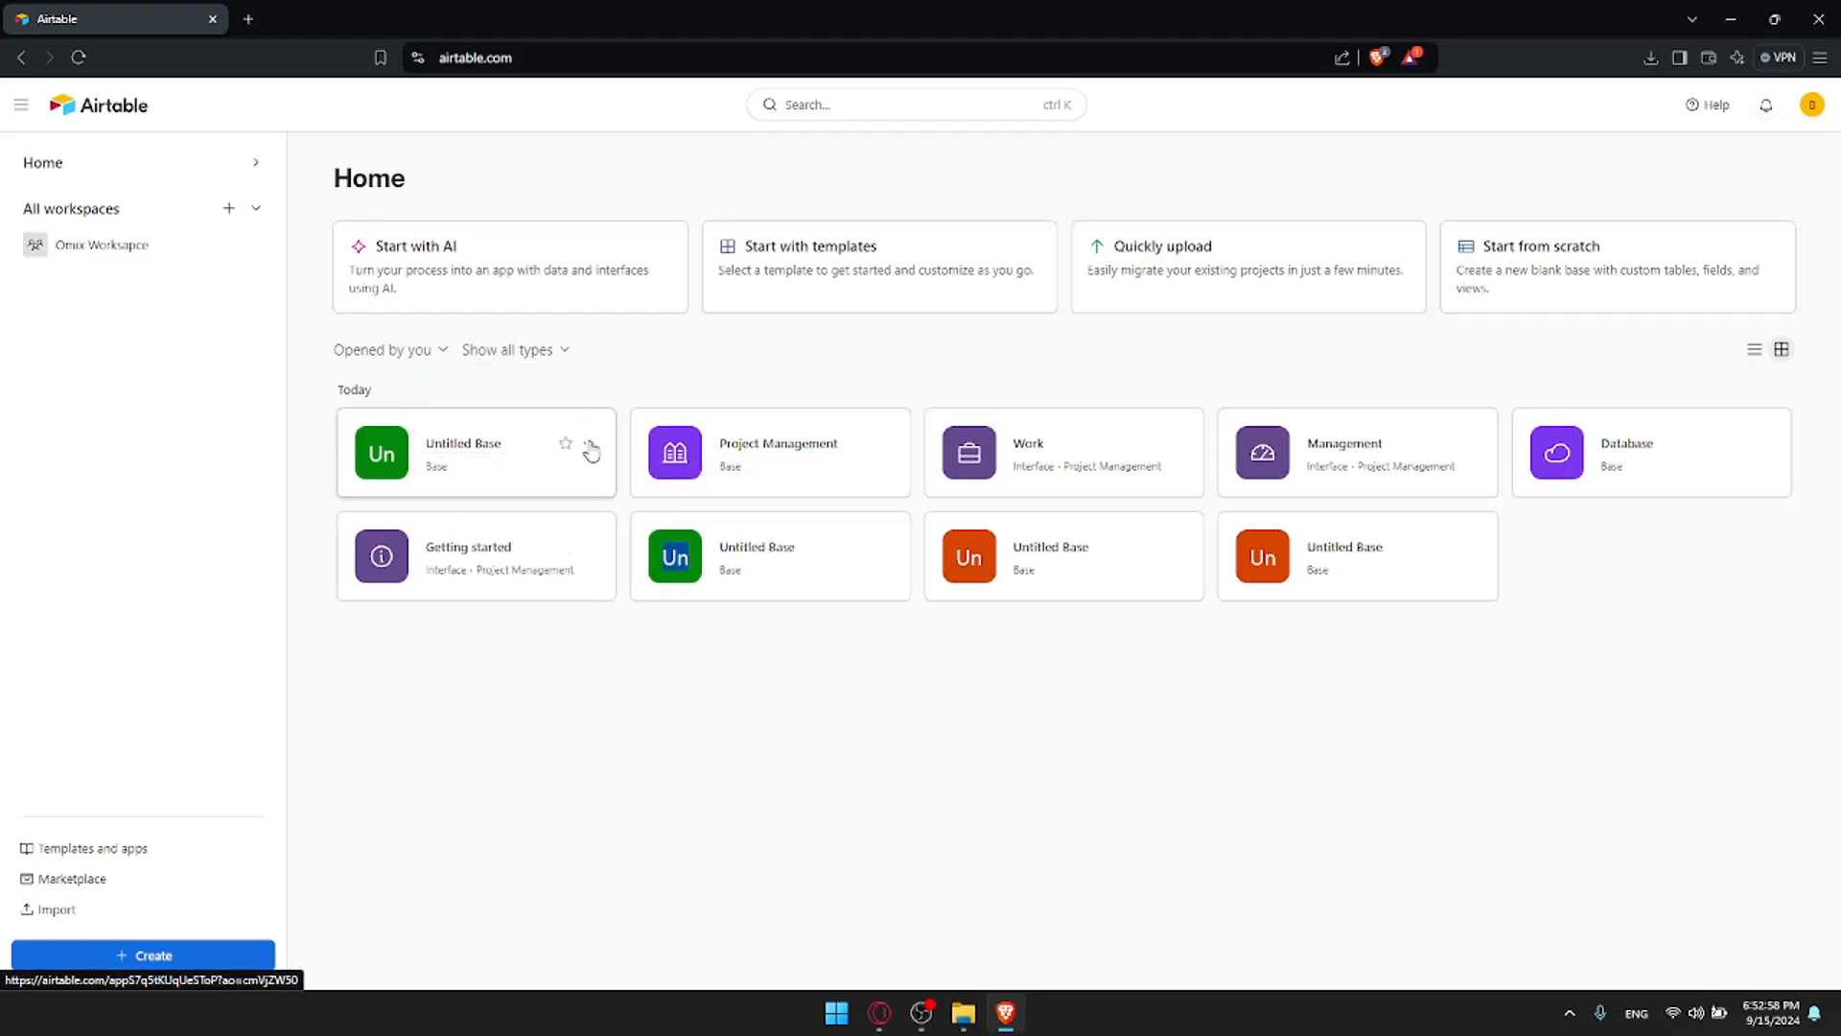
click(588, 445)
click(662, 735)
click(604, 579)
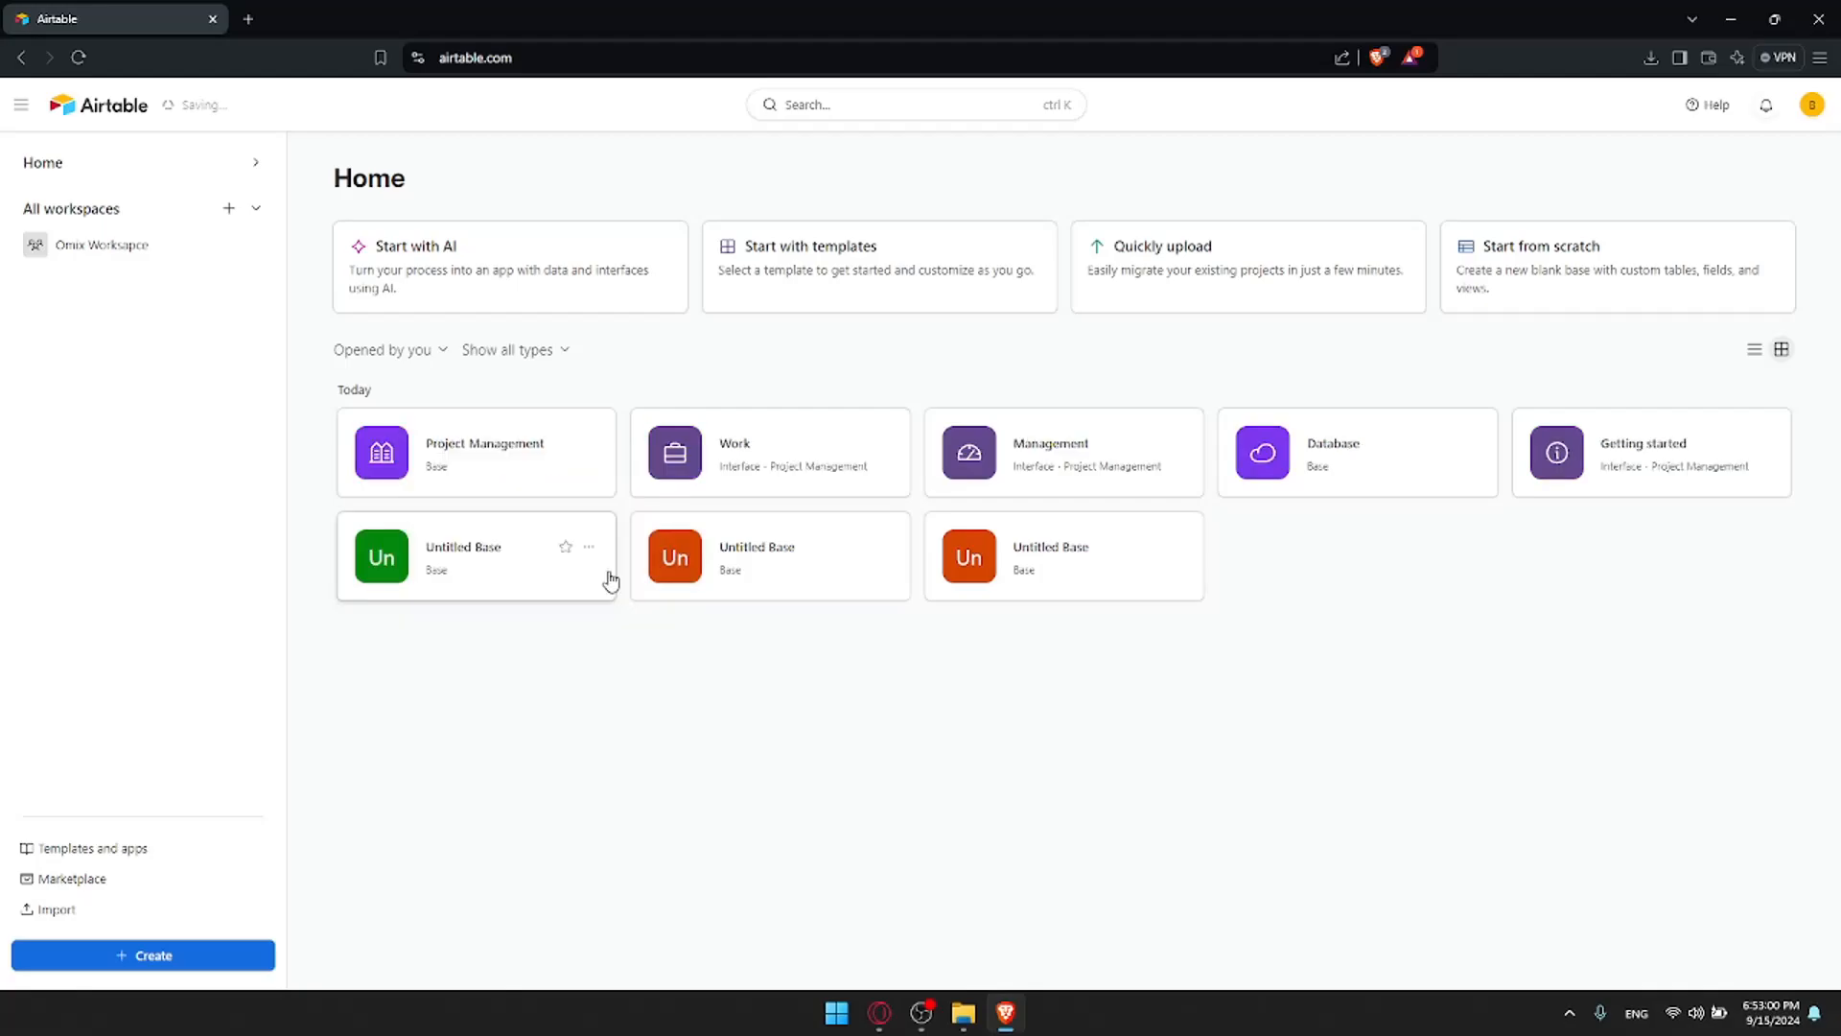
Open the Project Management base's forms and show the Submit a New Task form
click(465, 439)
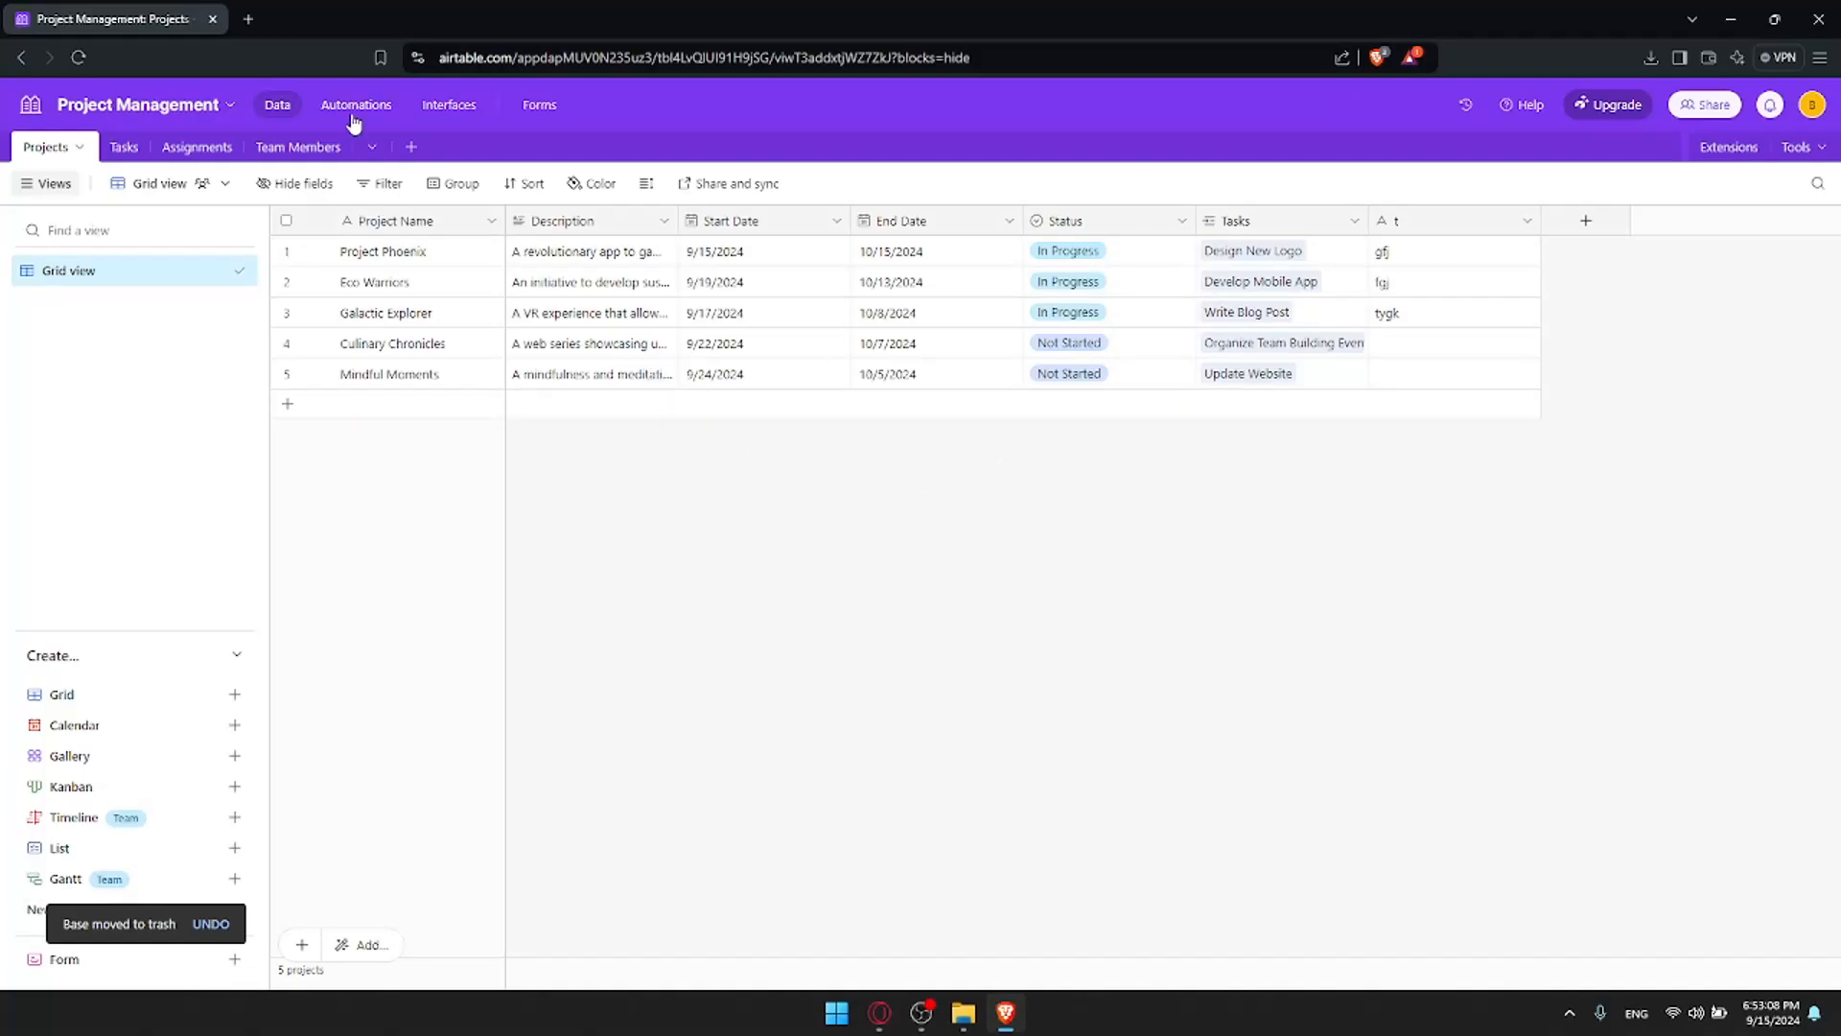
click(538, 105)
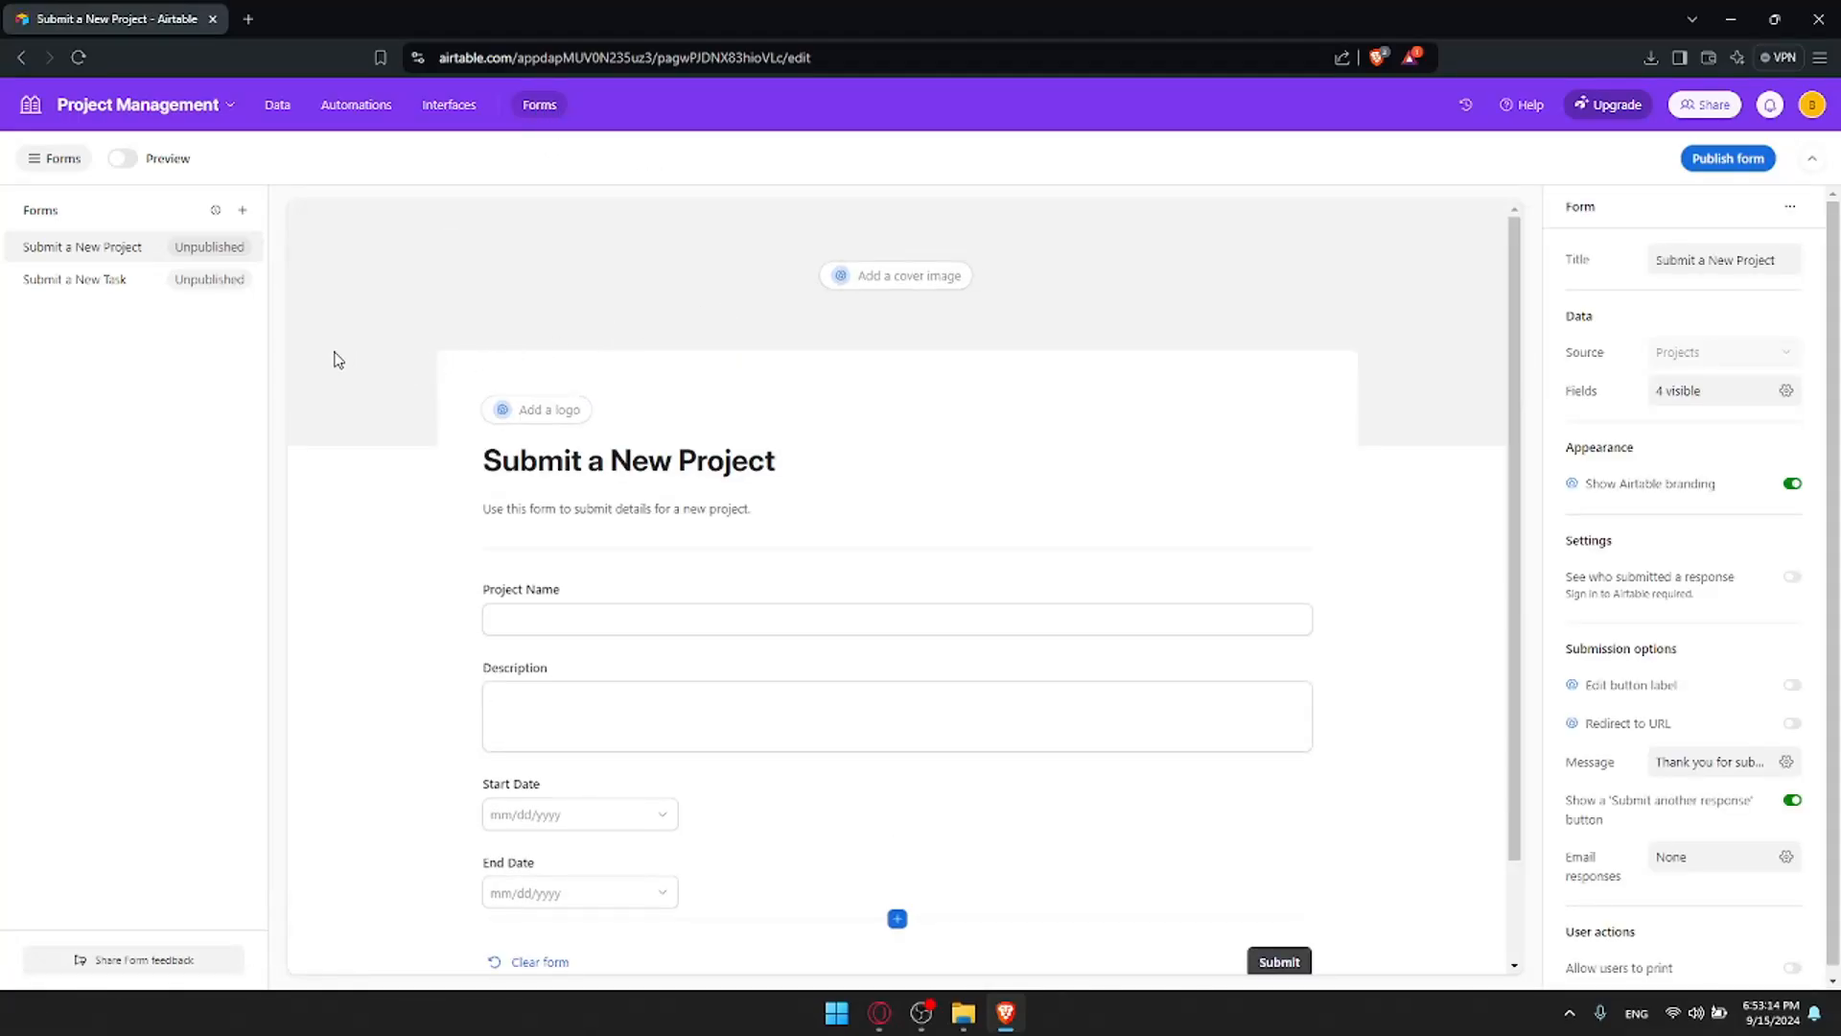
click(101, 283)
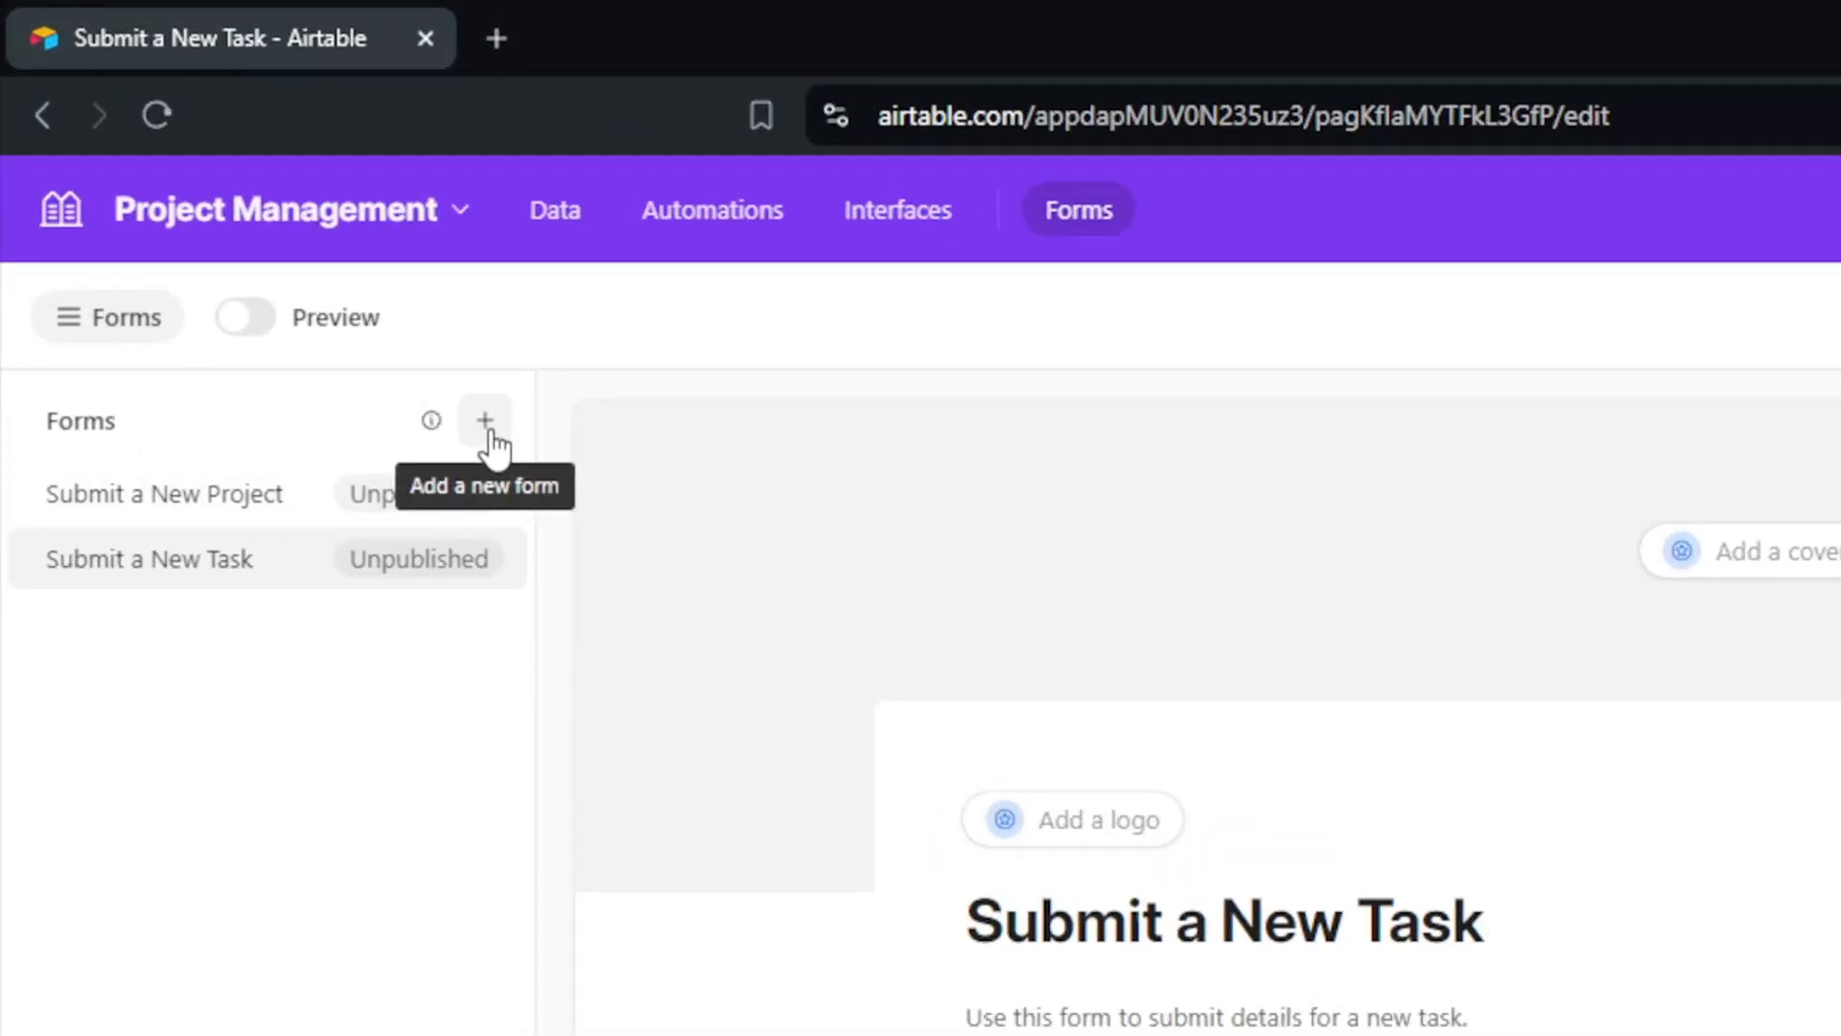
Create a new form named "Omix Form" that sends its responses to the Tasks table
click(487, 422)
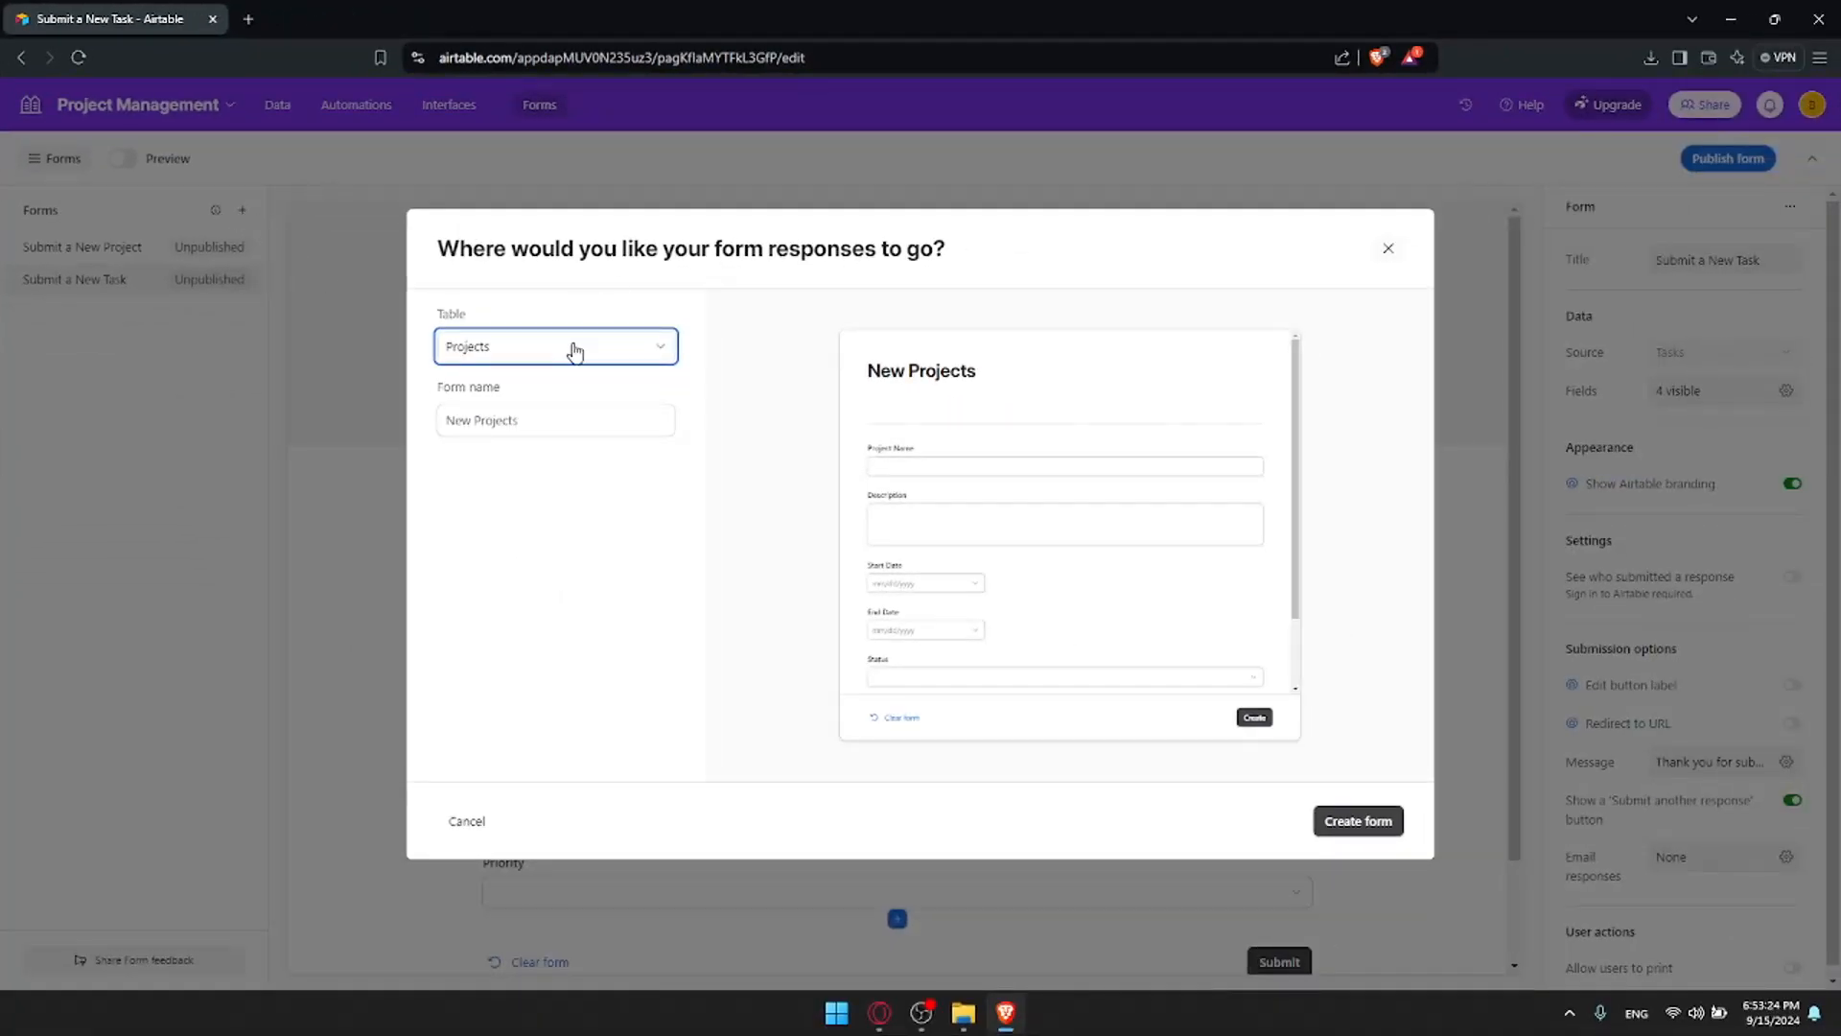
click(576, 349)
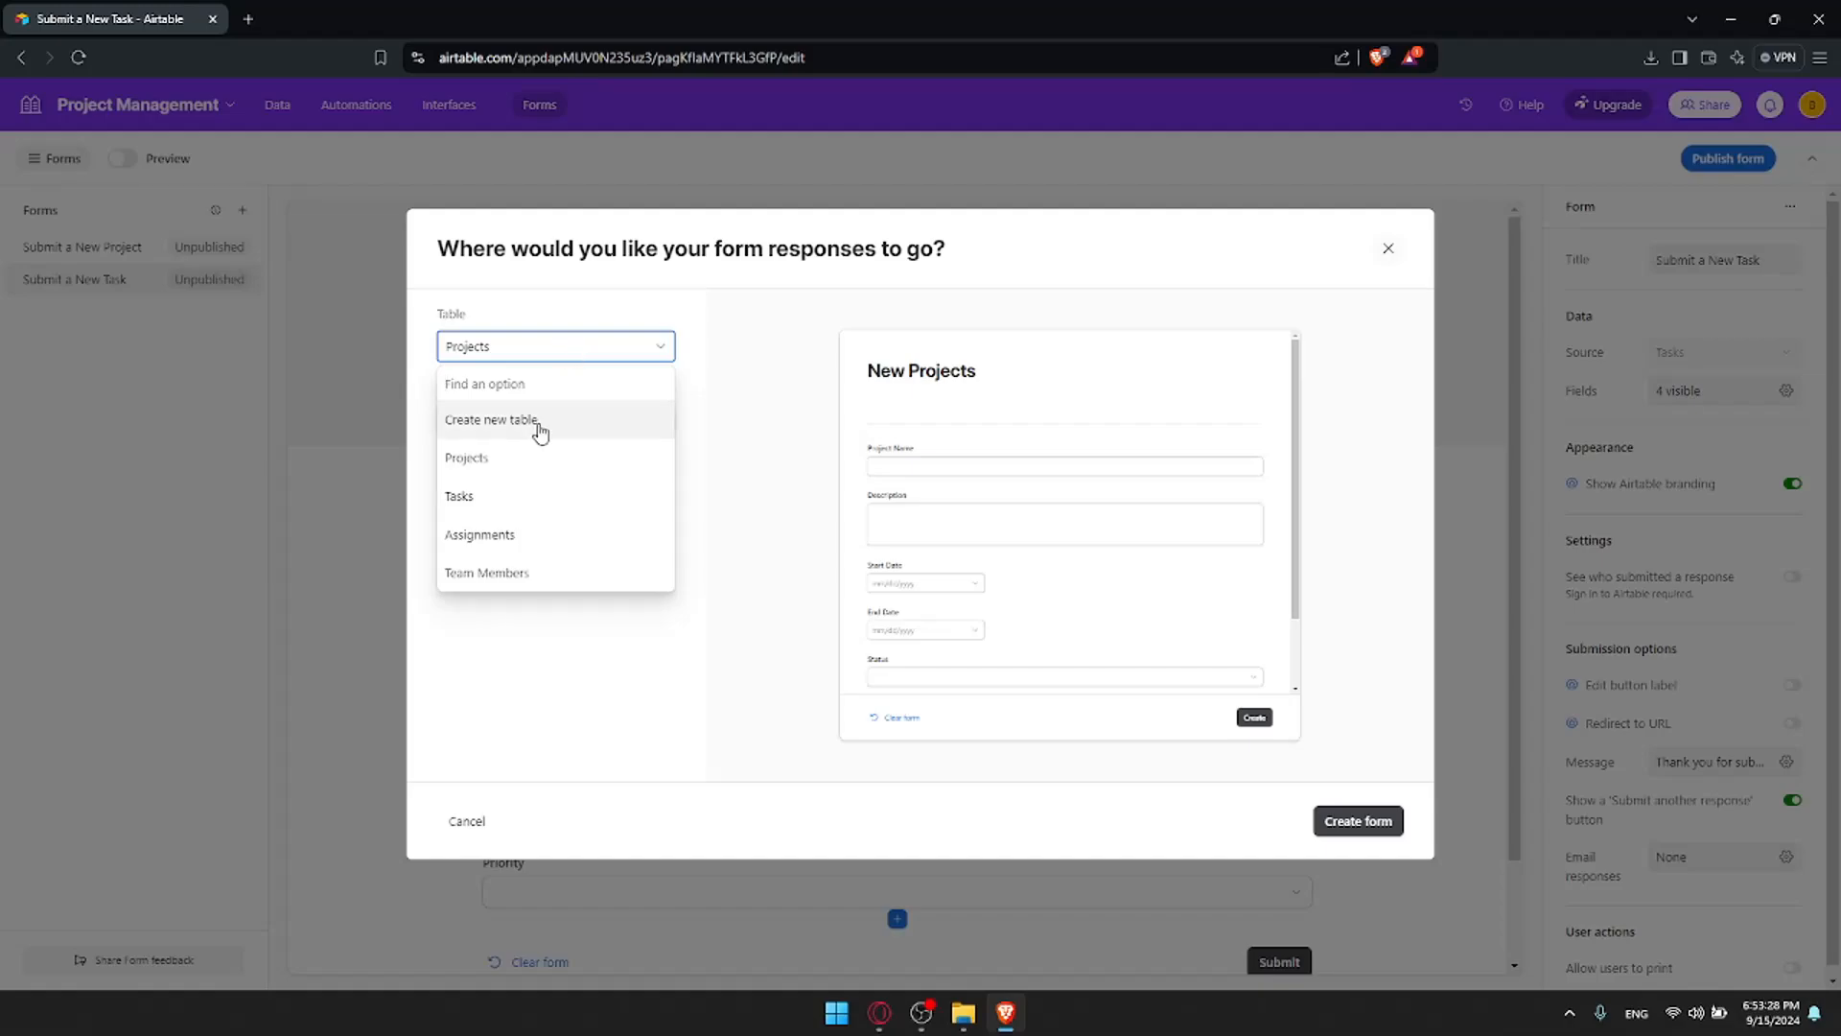
click(507, 500)
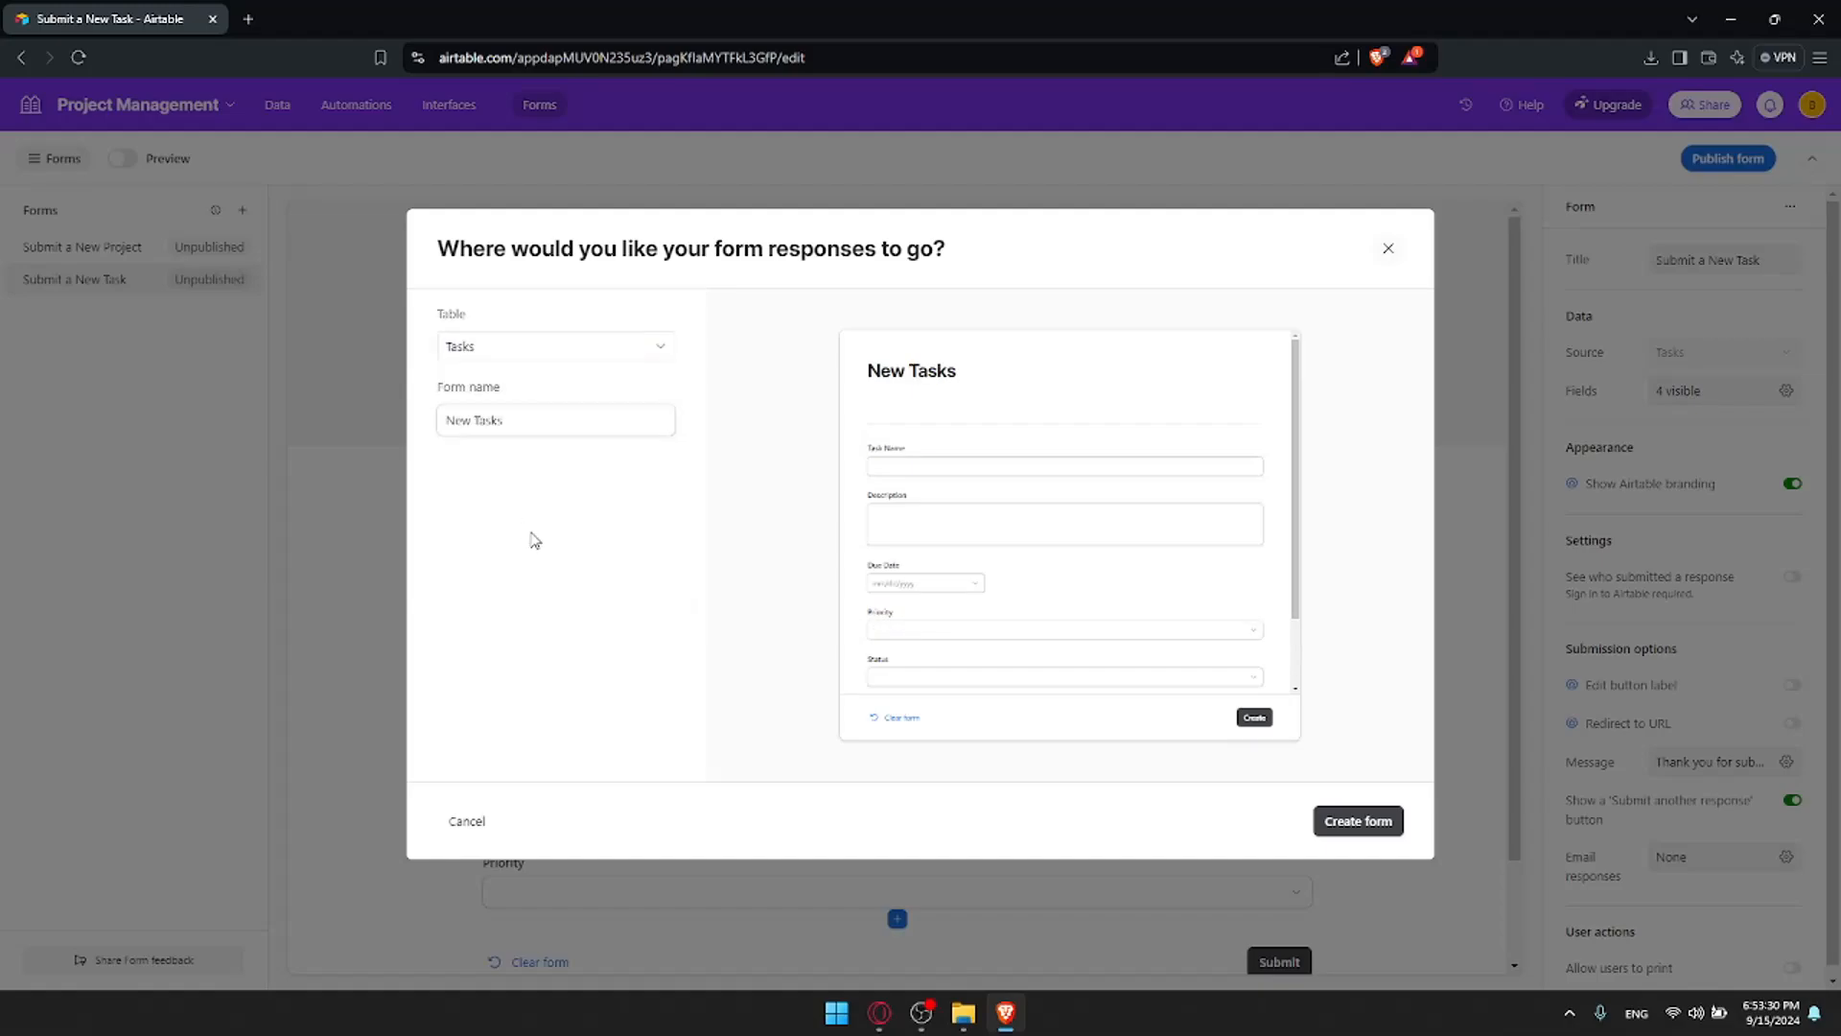
drag(529, 419, 442, 420)
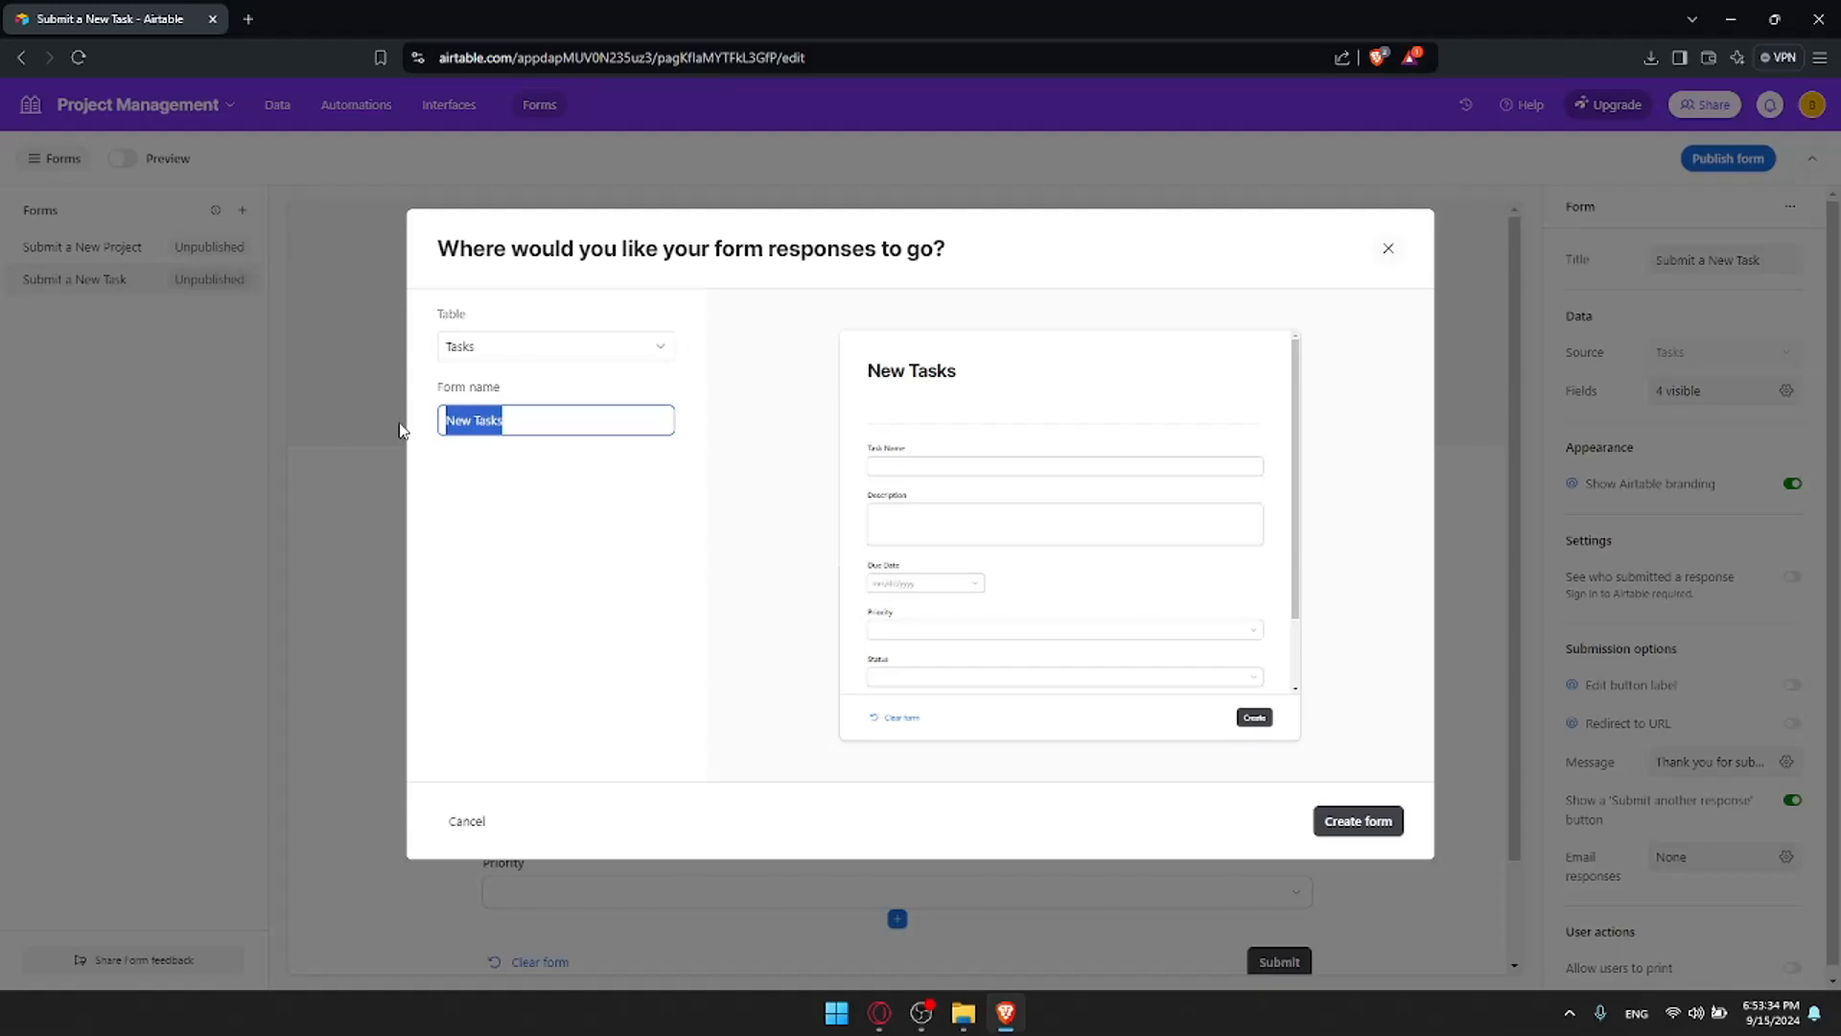
text(Omix Form)
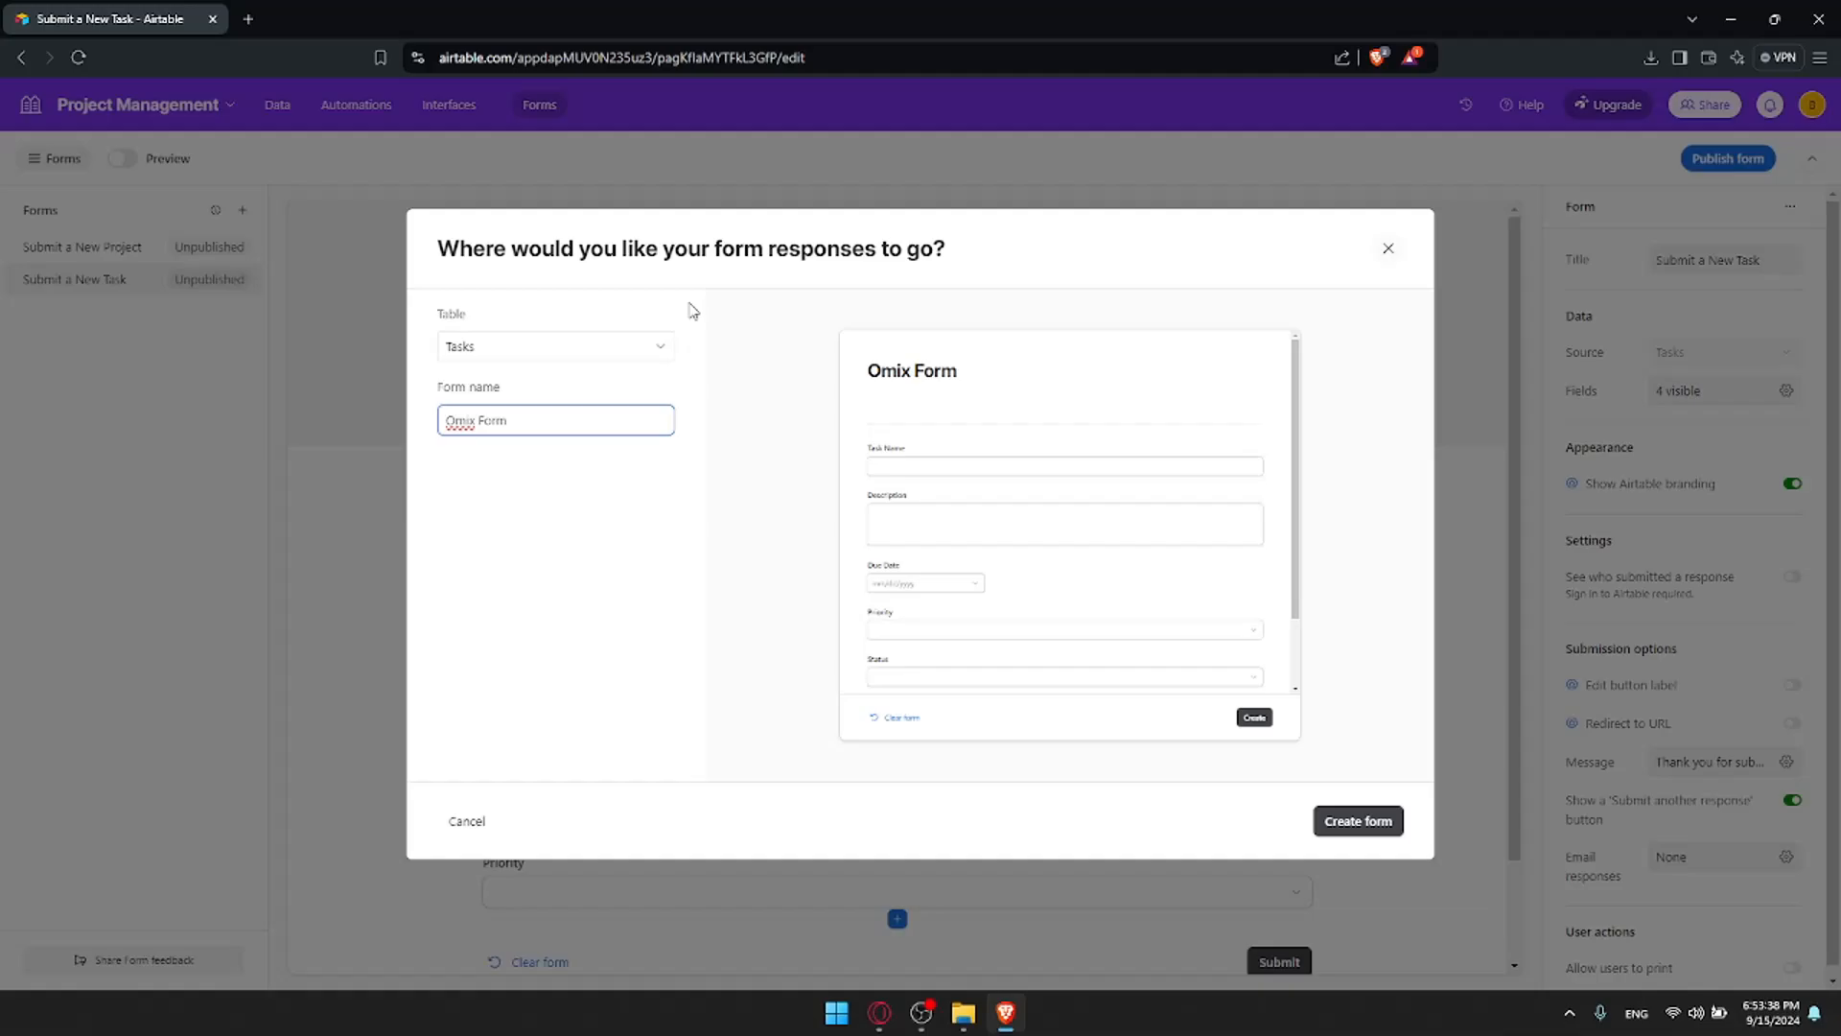
click(1390, 822)
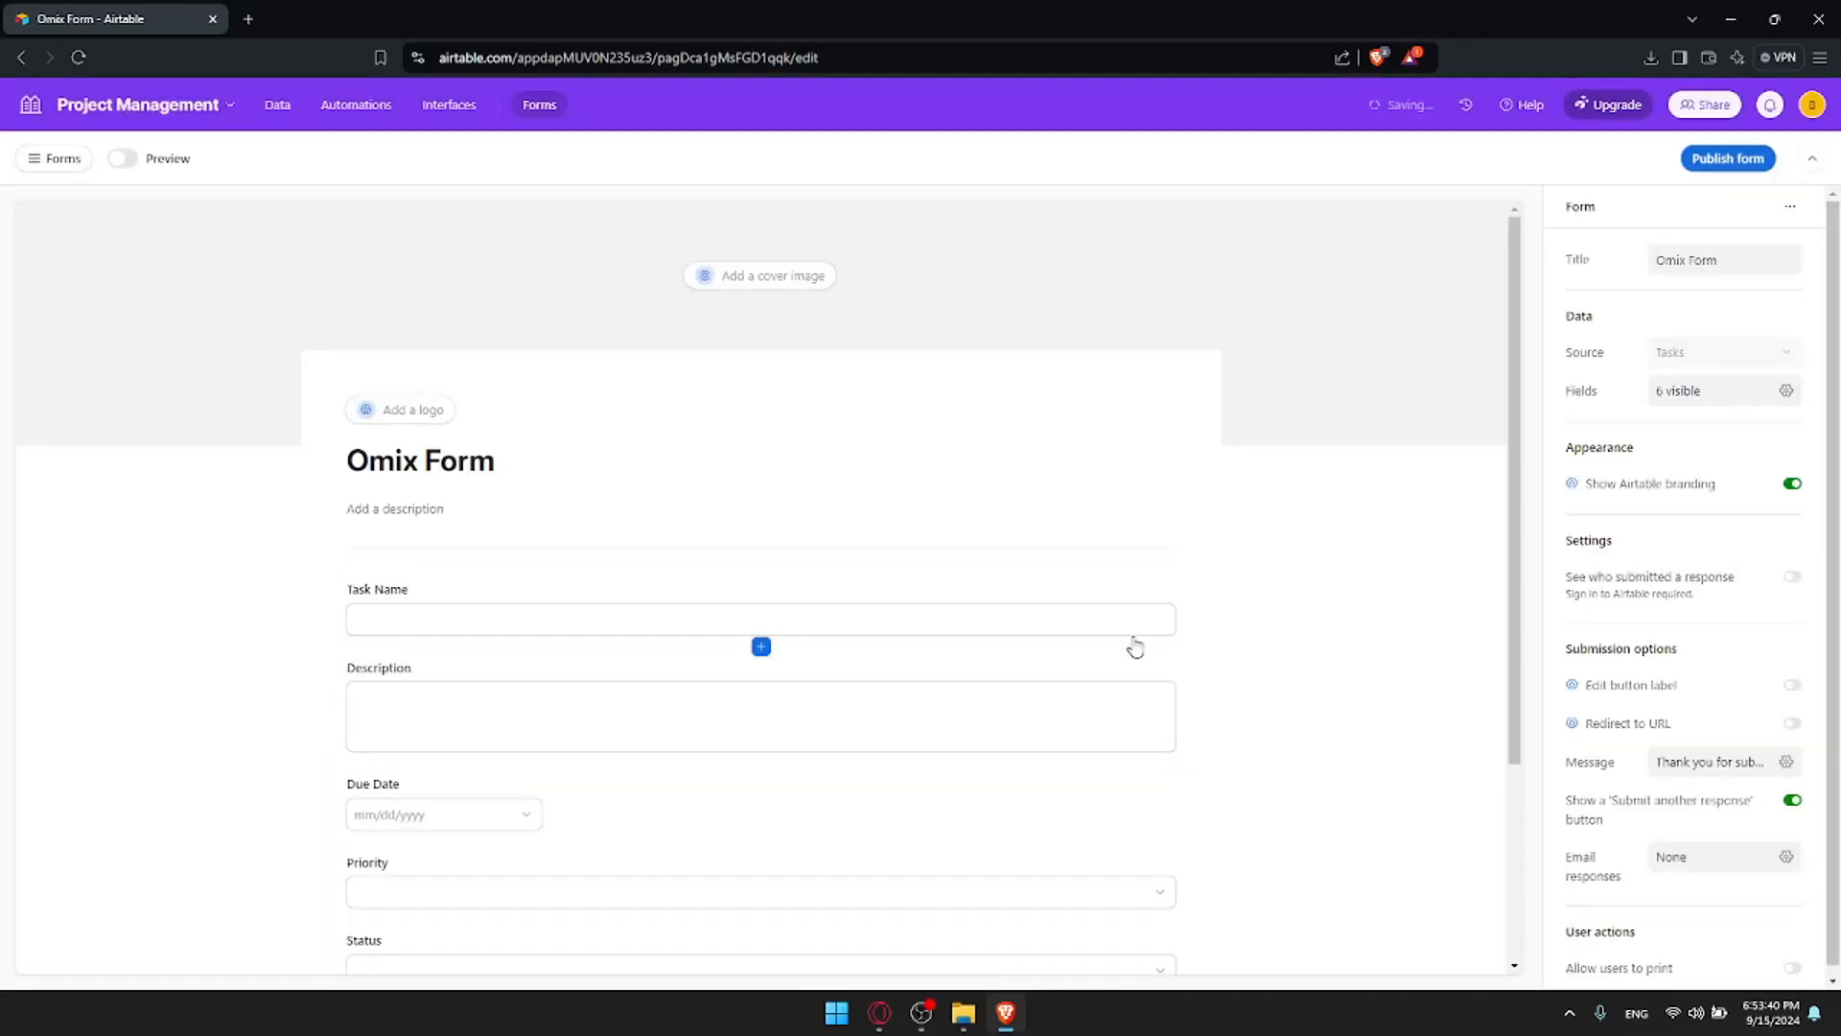
Try to add a cover image and a logo to Omix Form, dismissing the Team plan upgrade offers
click(793, 281)
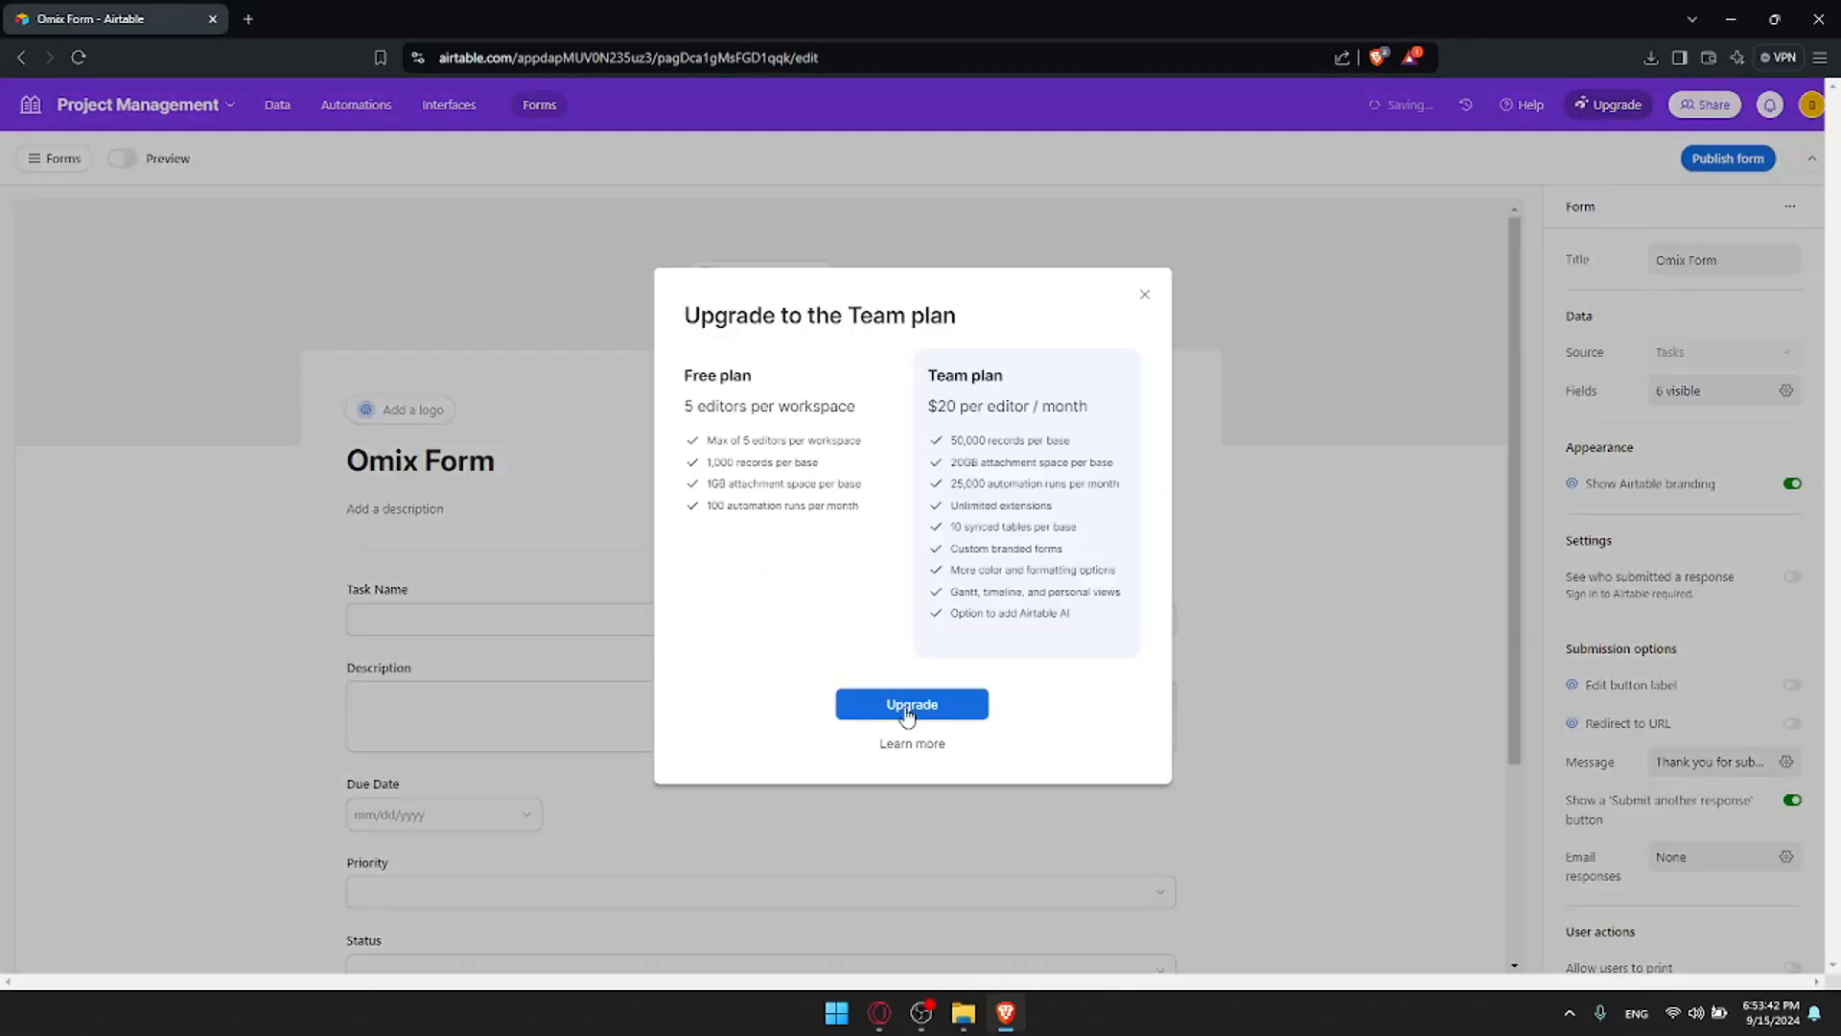
click(1144, 296)
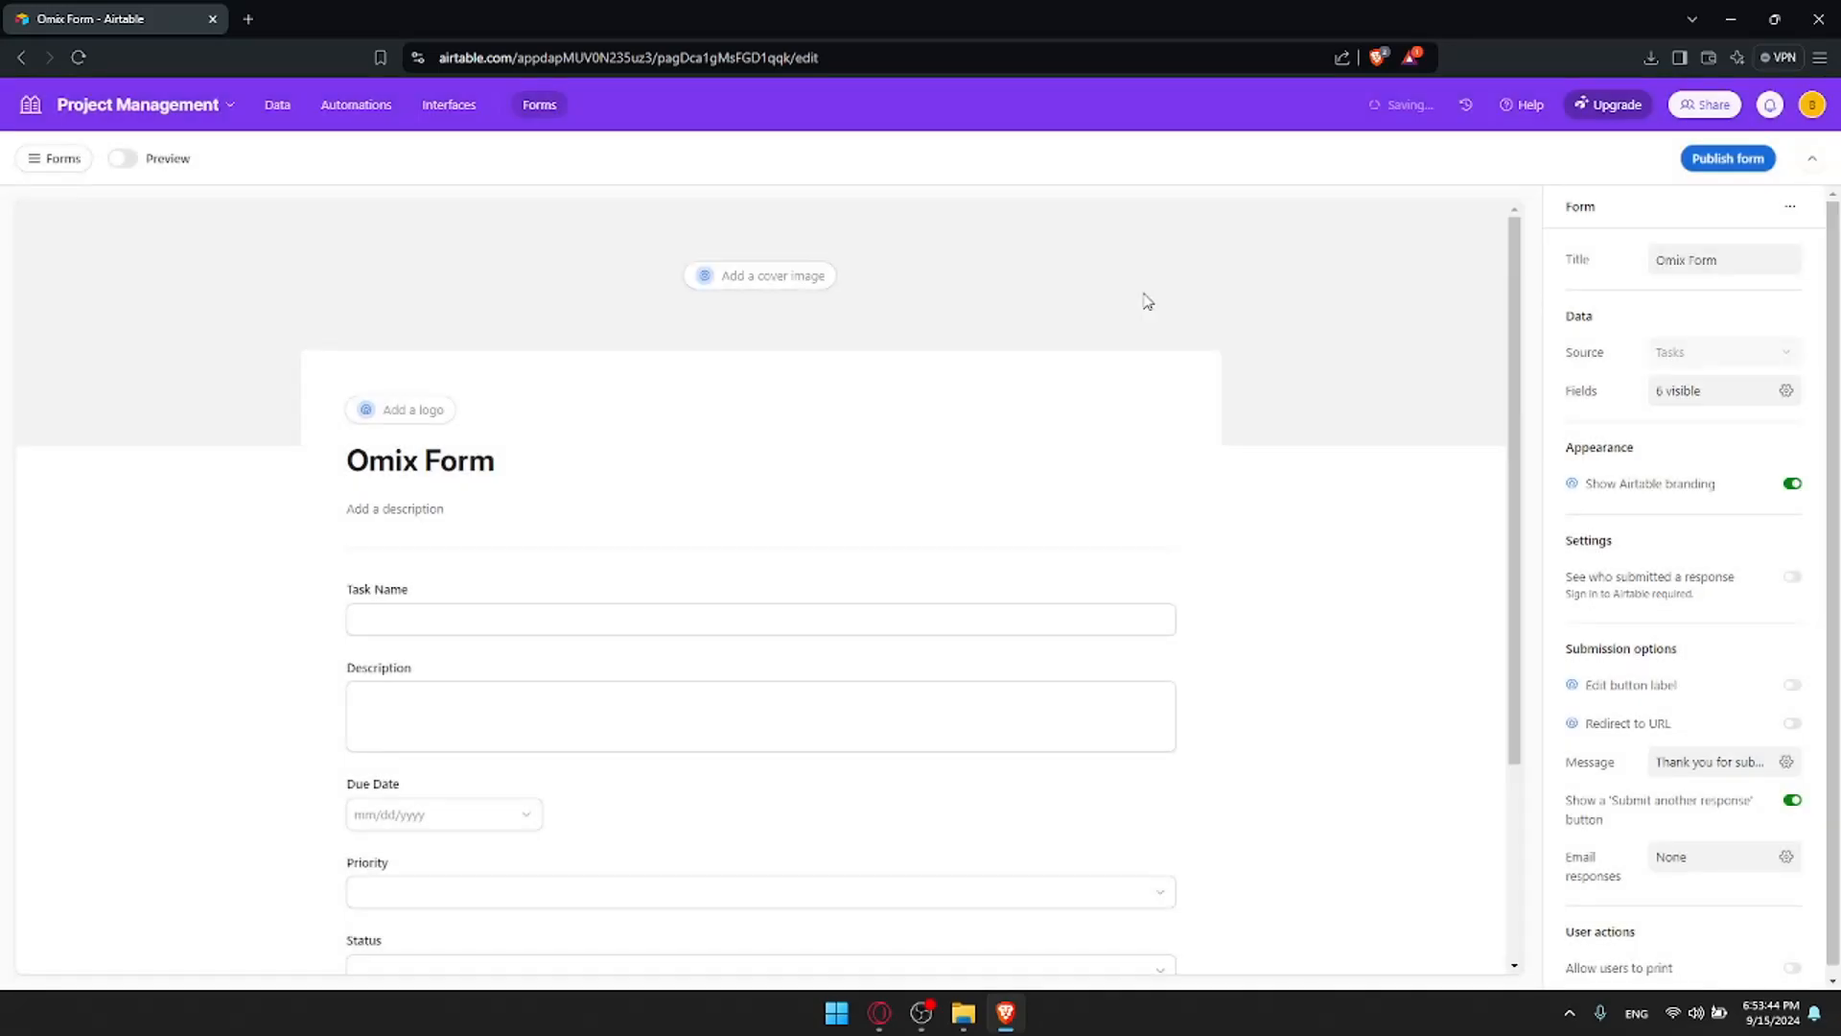
click(381, 414)
click(1144, 294)
Look over the form's fields and set the form description to "sfgsdfhslkdknga's;fdg"
scroll(812, 320, down, 1)
scroll(654, 410, down, 2)
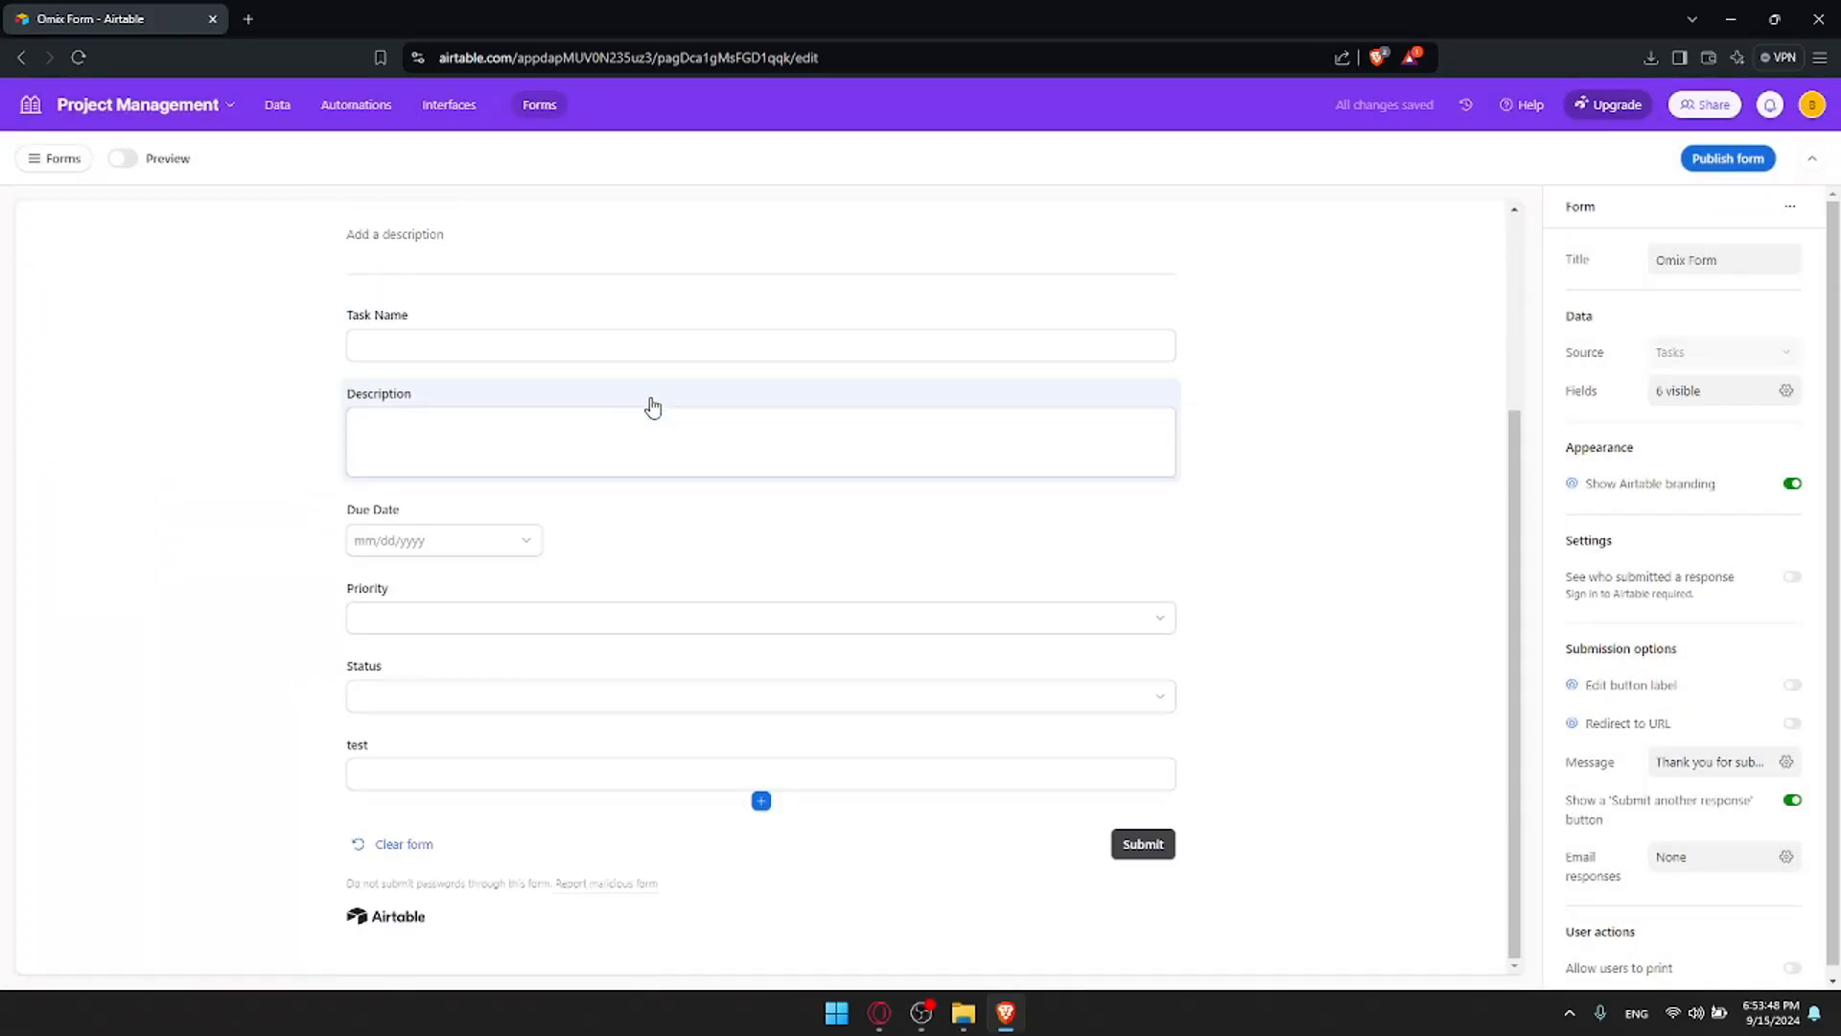
scroll(650, 403, up, 2)
click(425, 424)
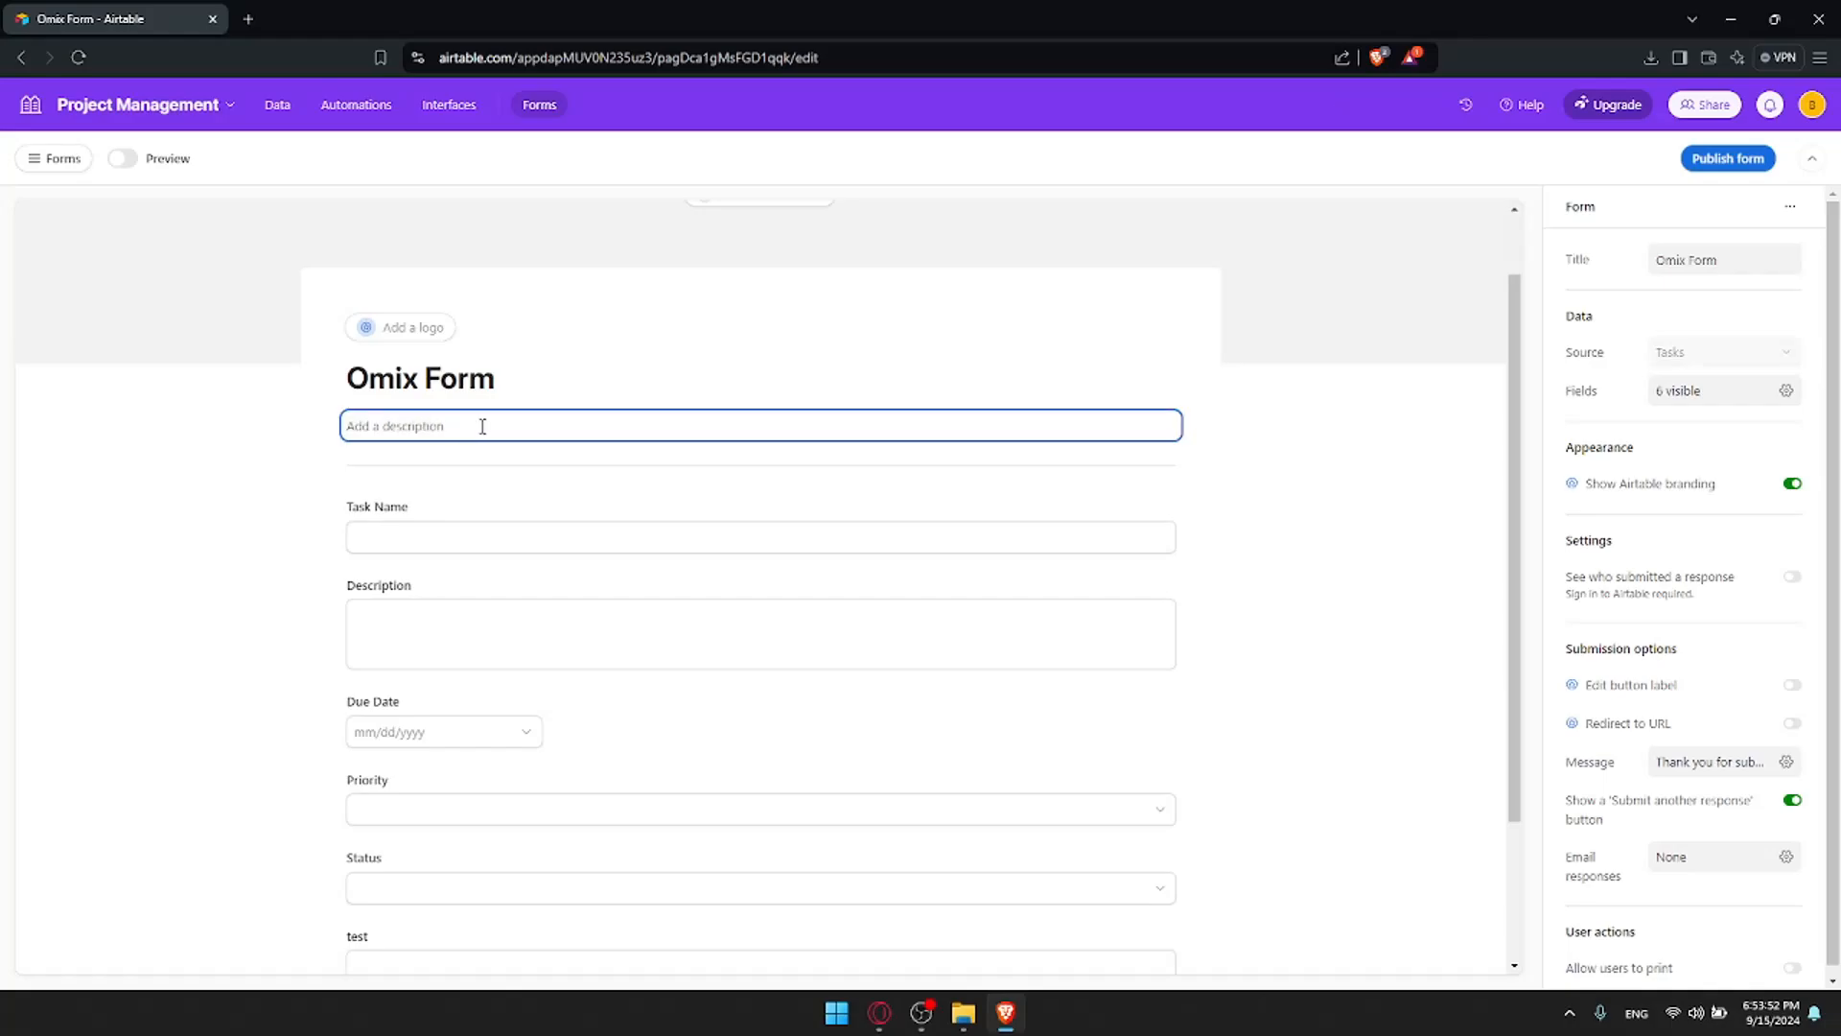
text(sfgsdfhslkdknga's;fe)
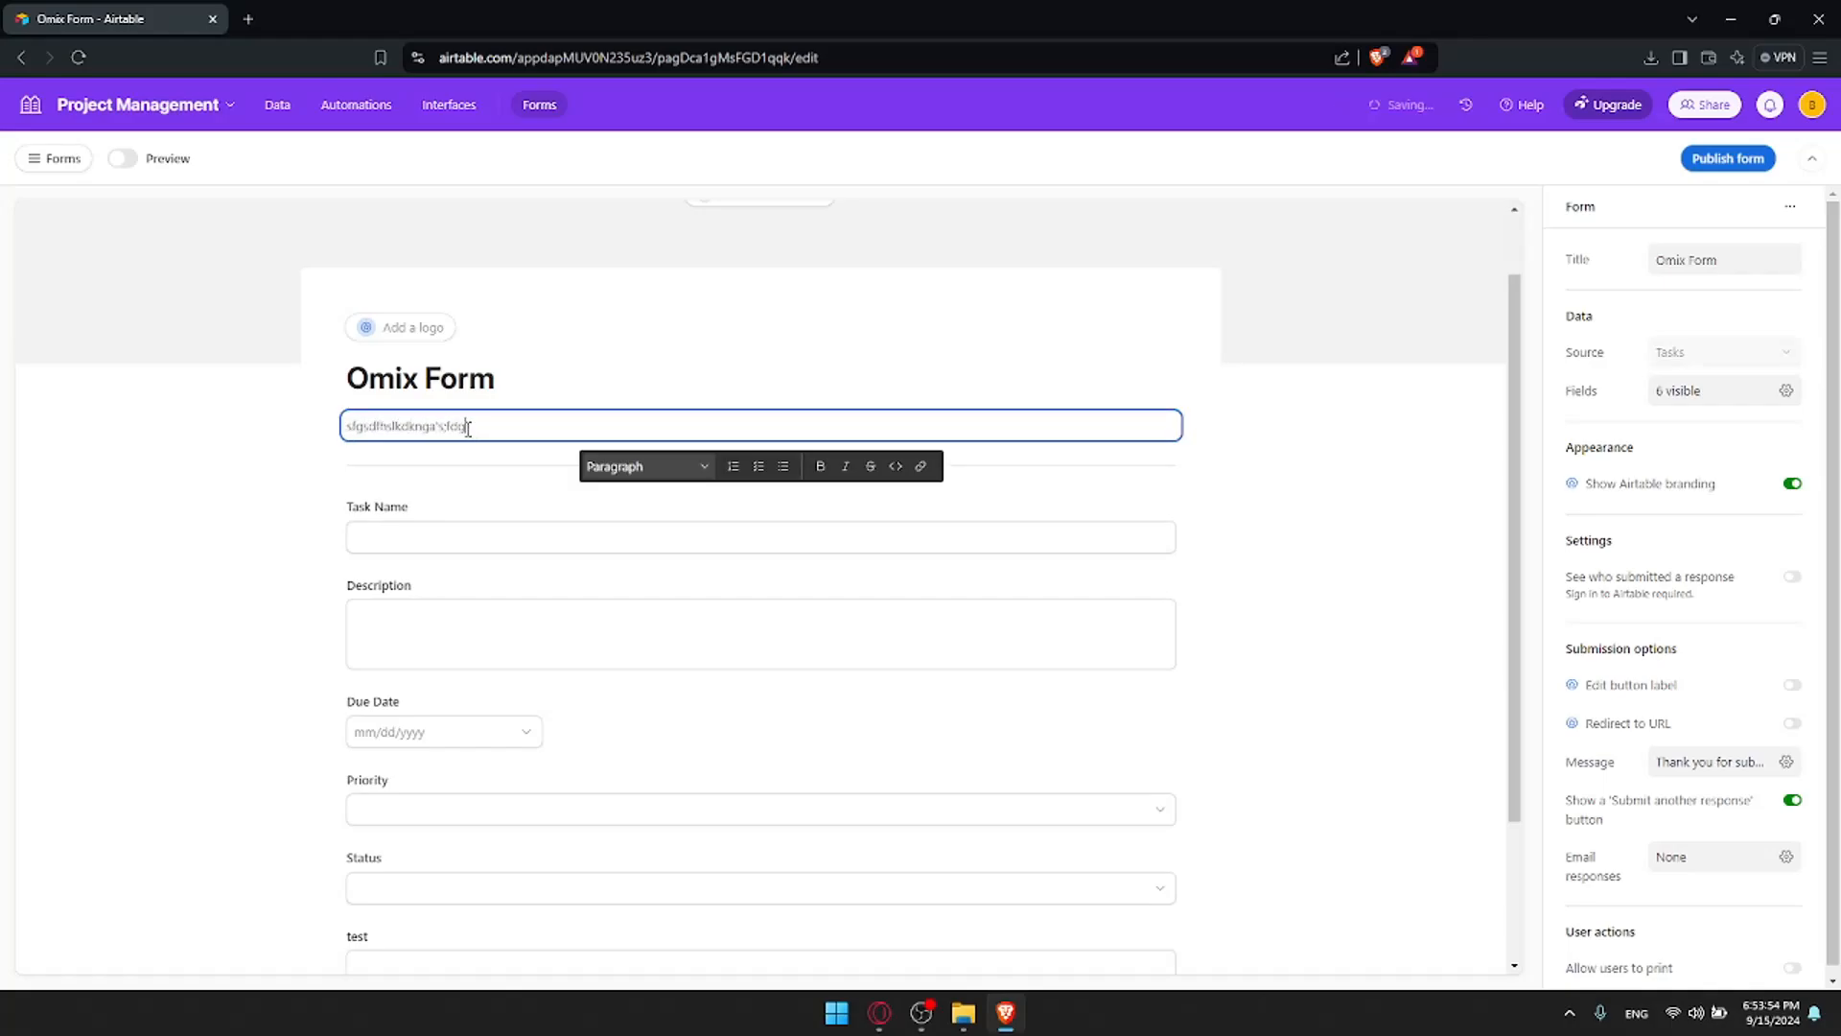
text(g)
Open the Task Name field's settings, dismissing the conditional fields tip, and select the field's label
click(457, 547)
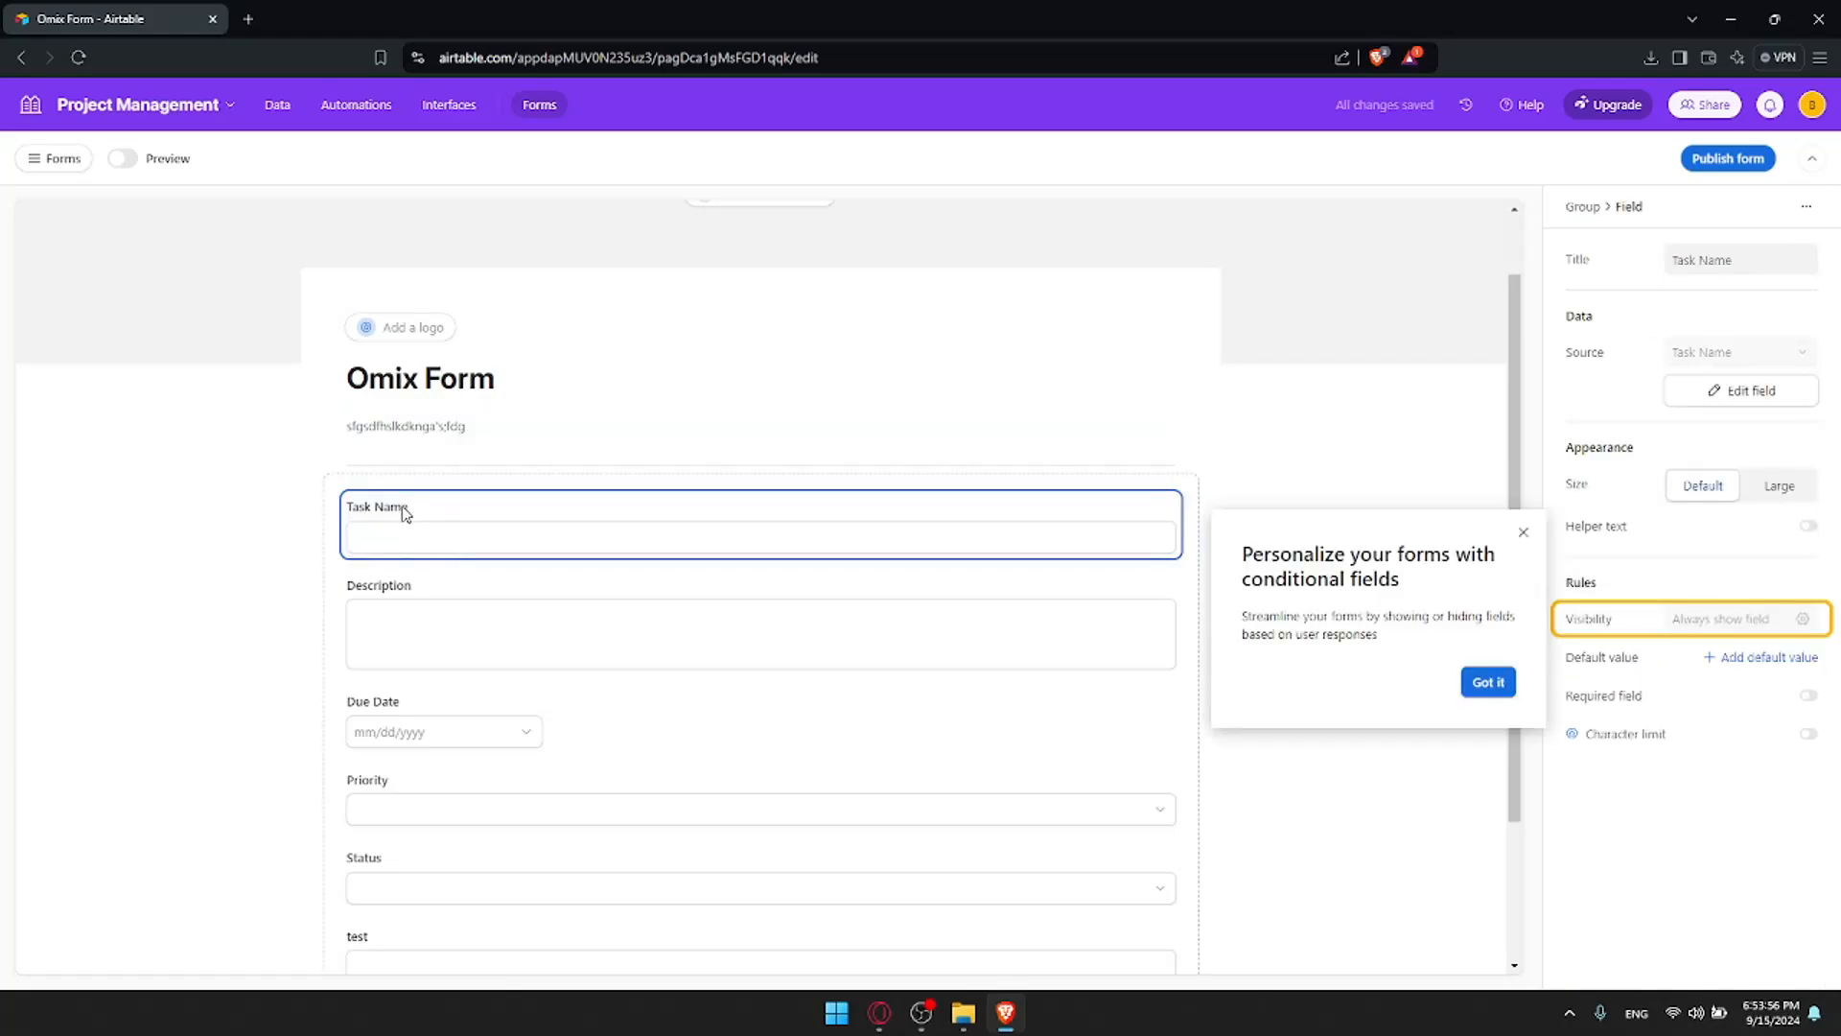
click(1521, 535)
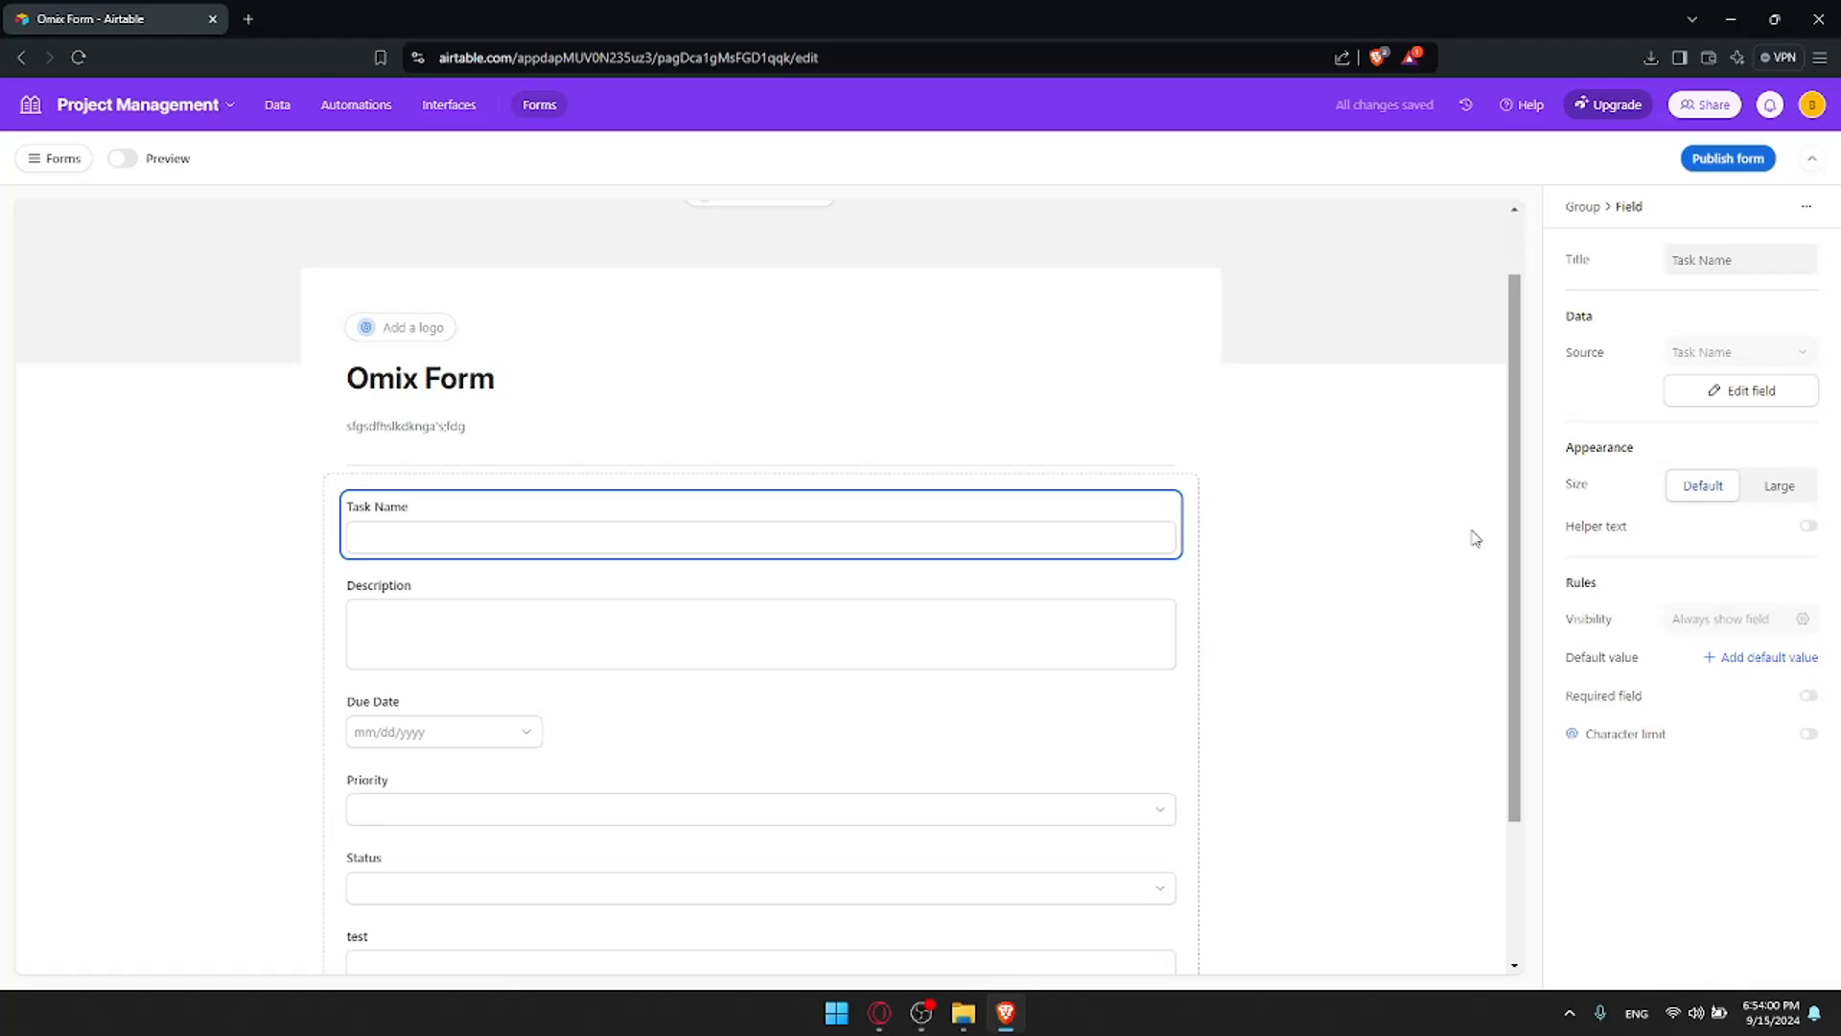
click(384, 509)
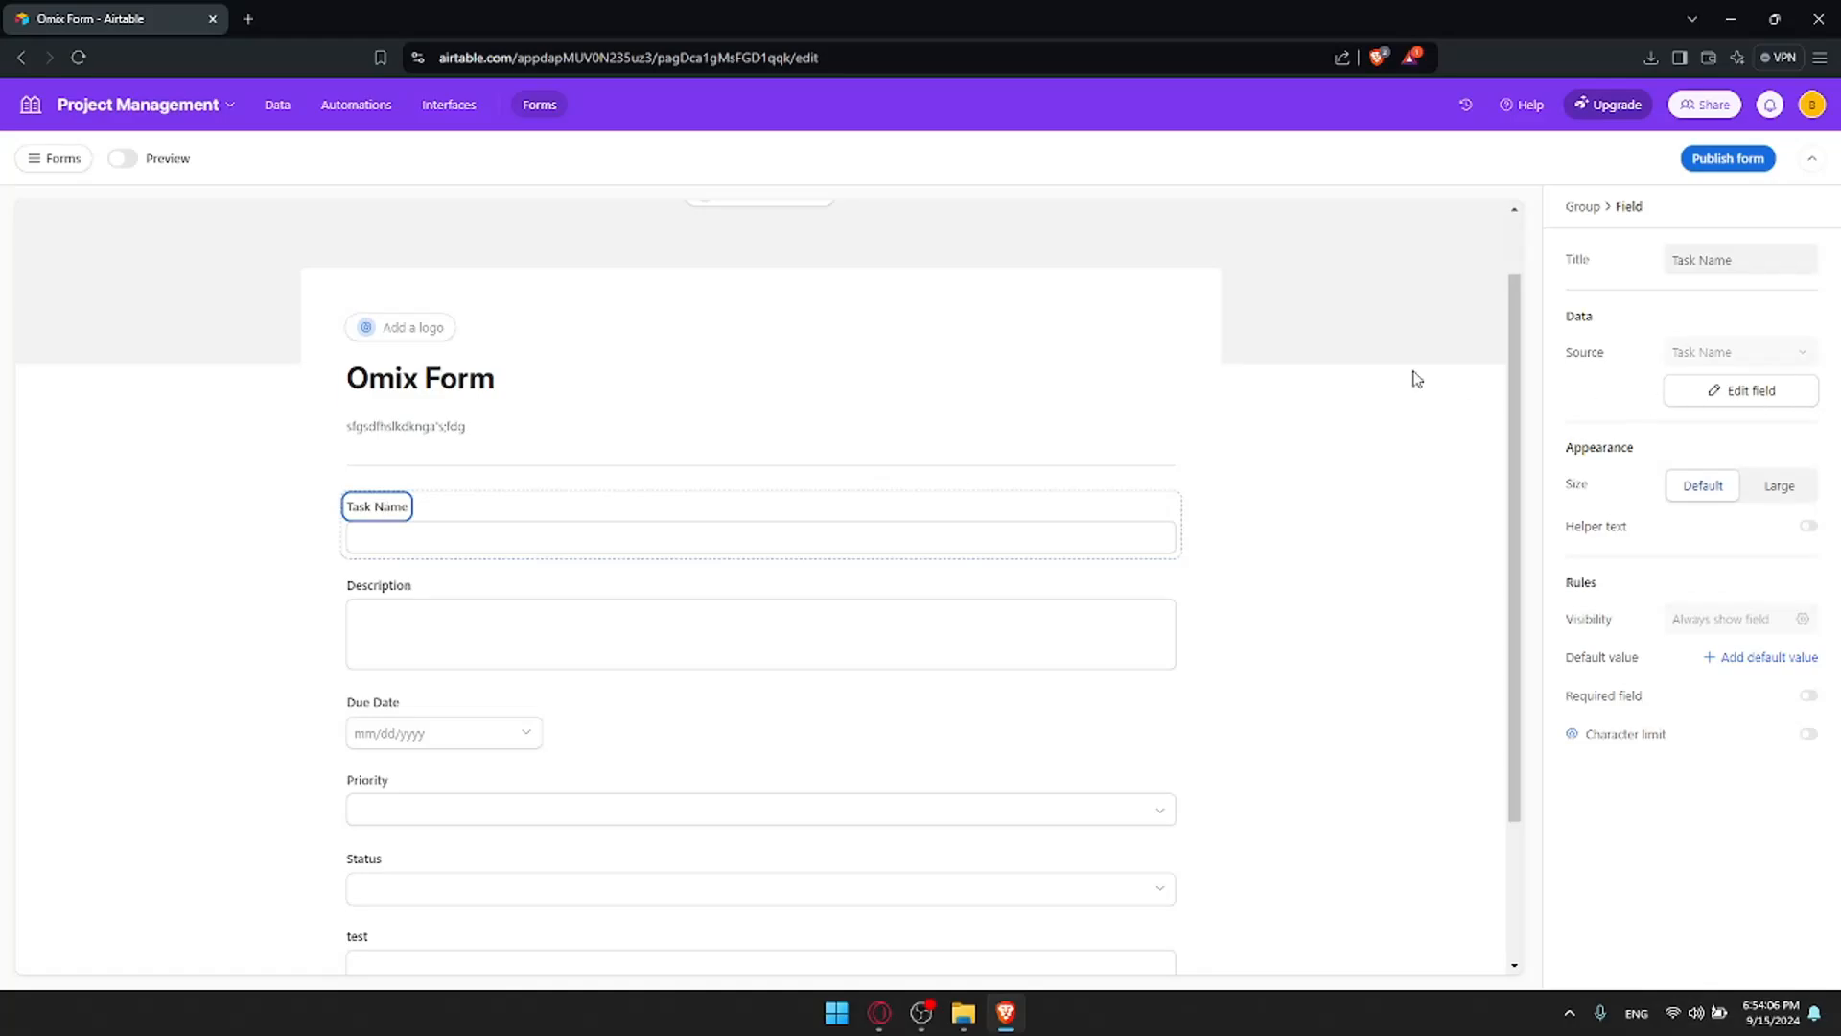
Change the Task Name field's title on the form to "Test1"
click(1673, 262)
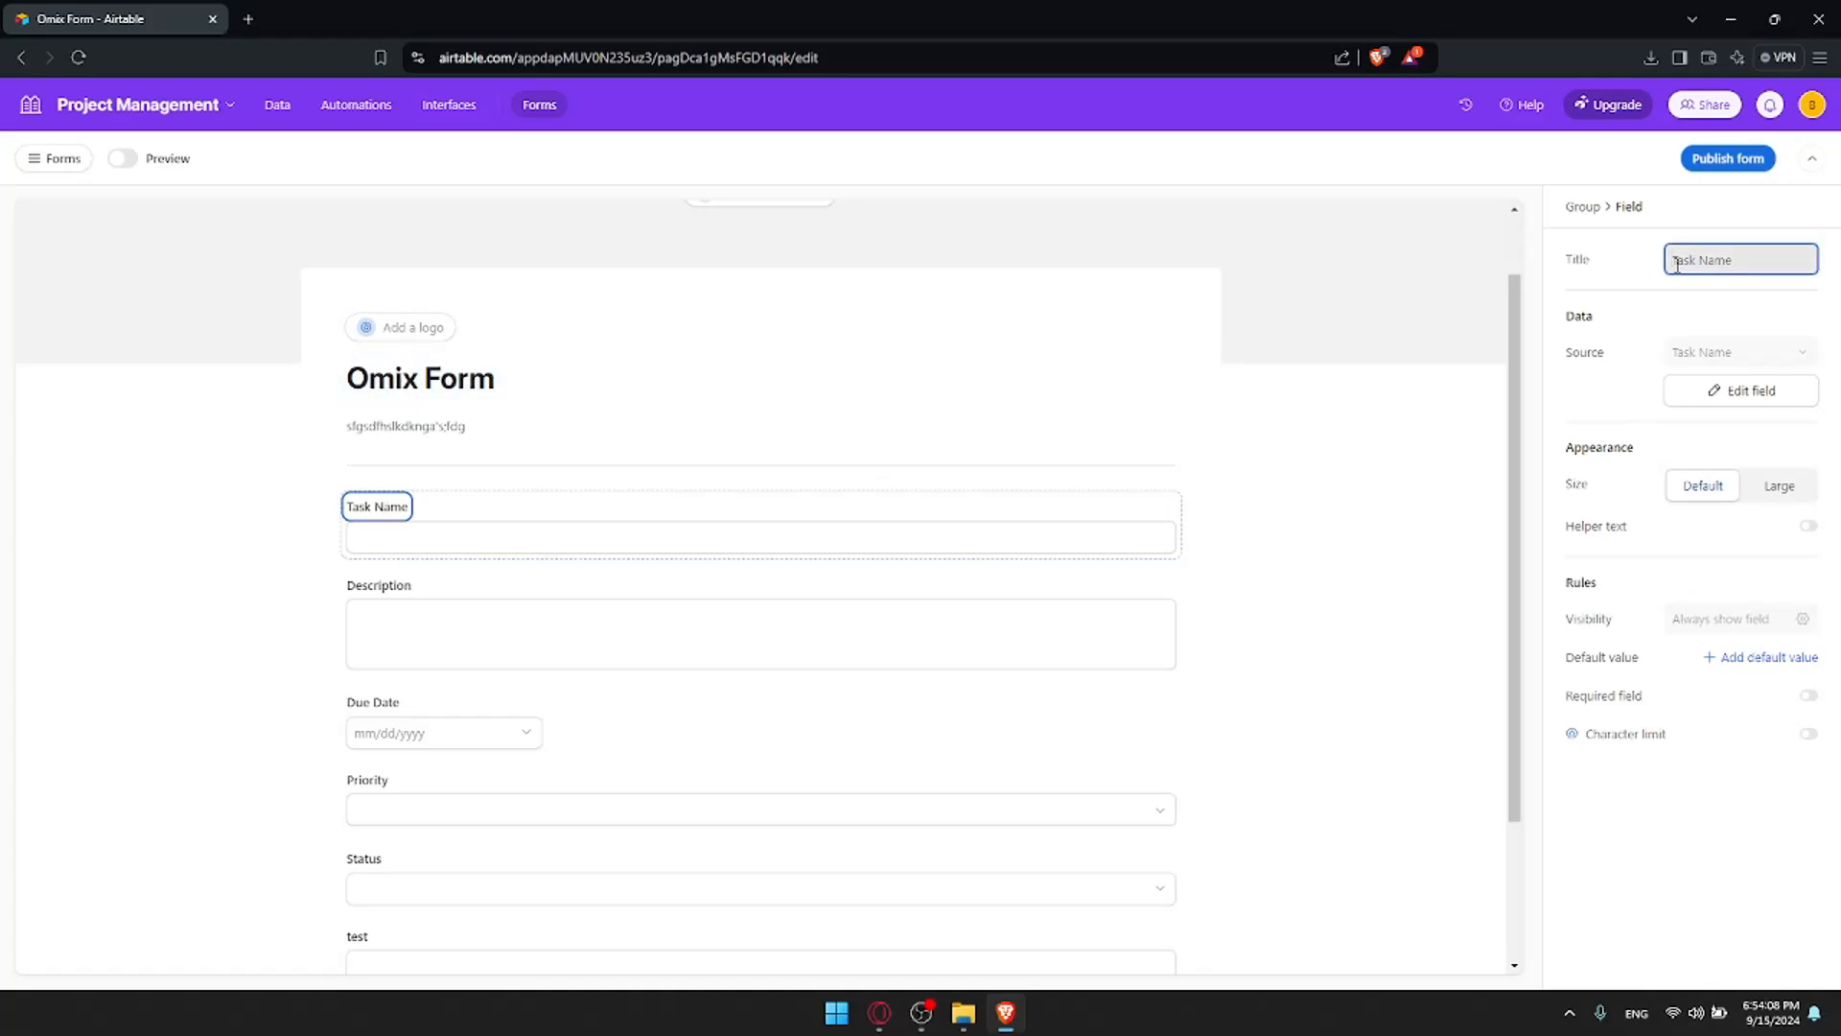
drag(392, 507, 338, 510)
click(1779, 258)
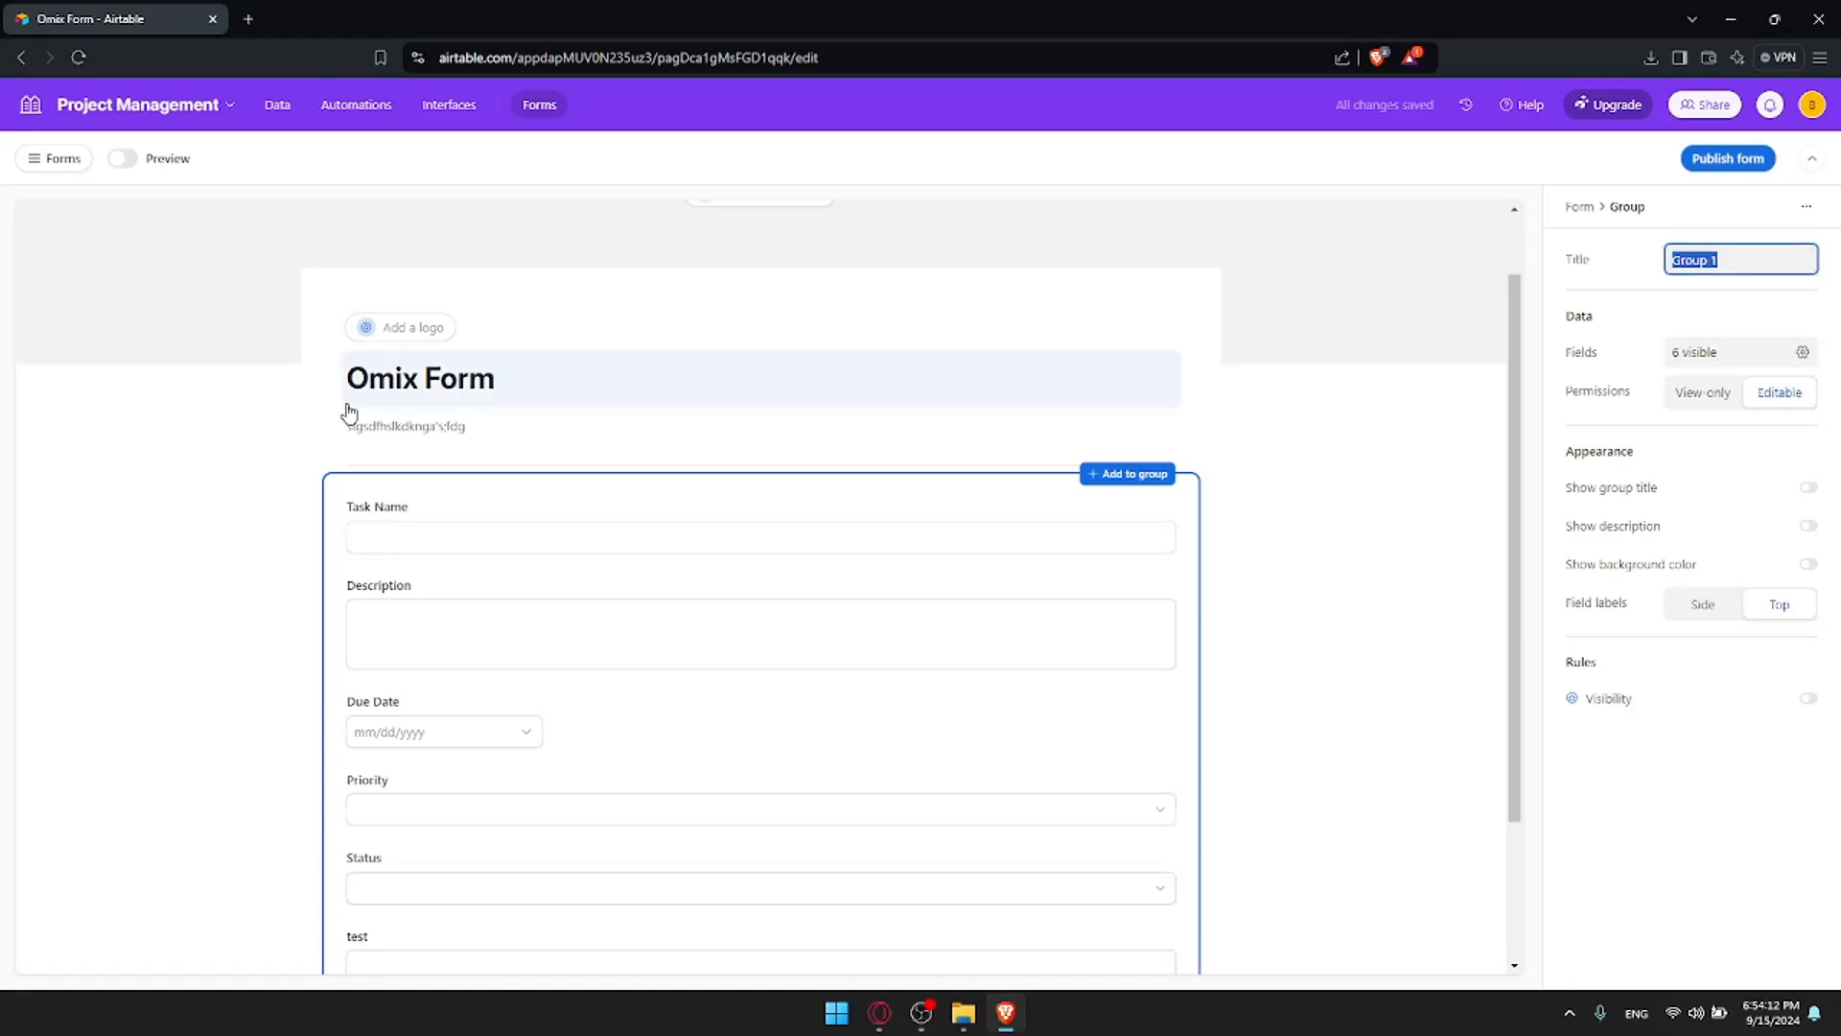
click(461, 529)
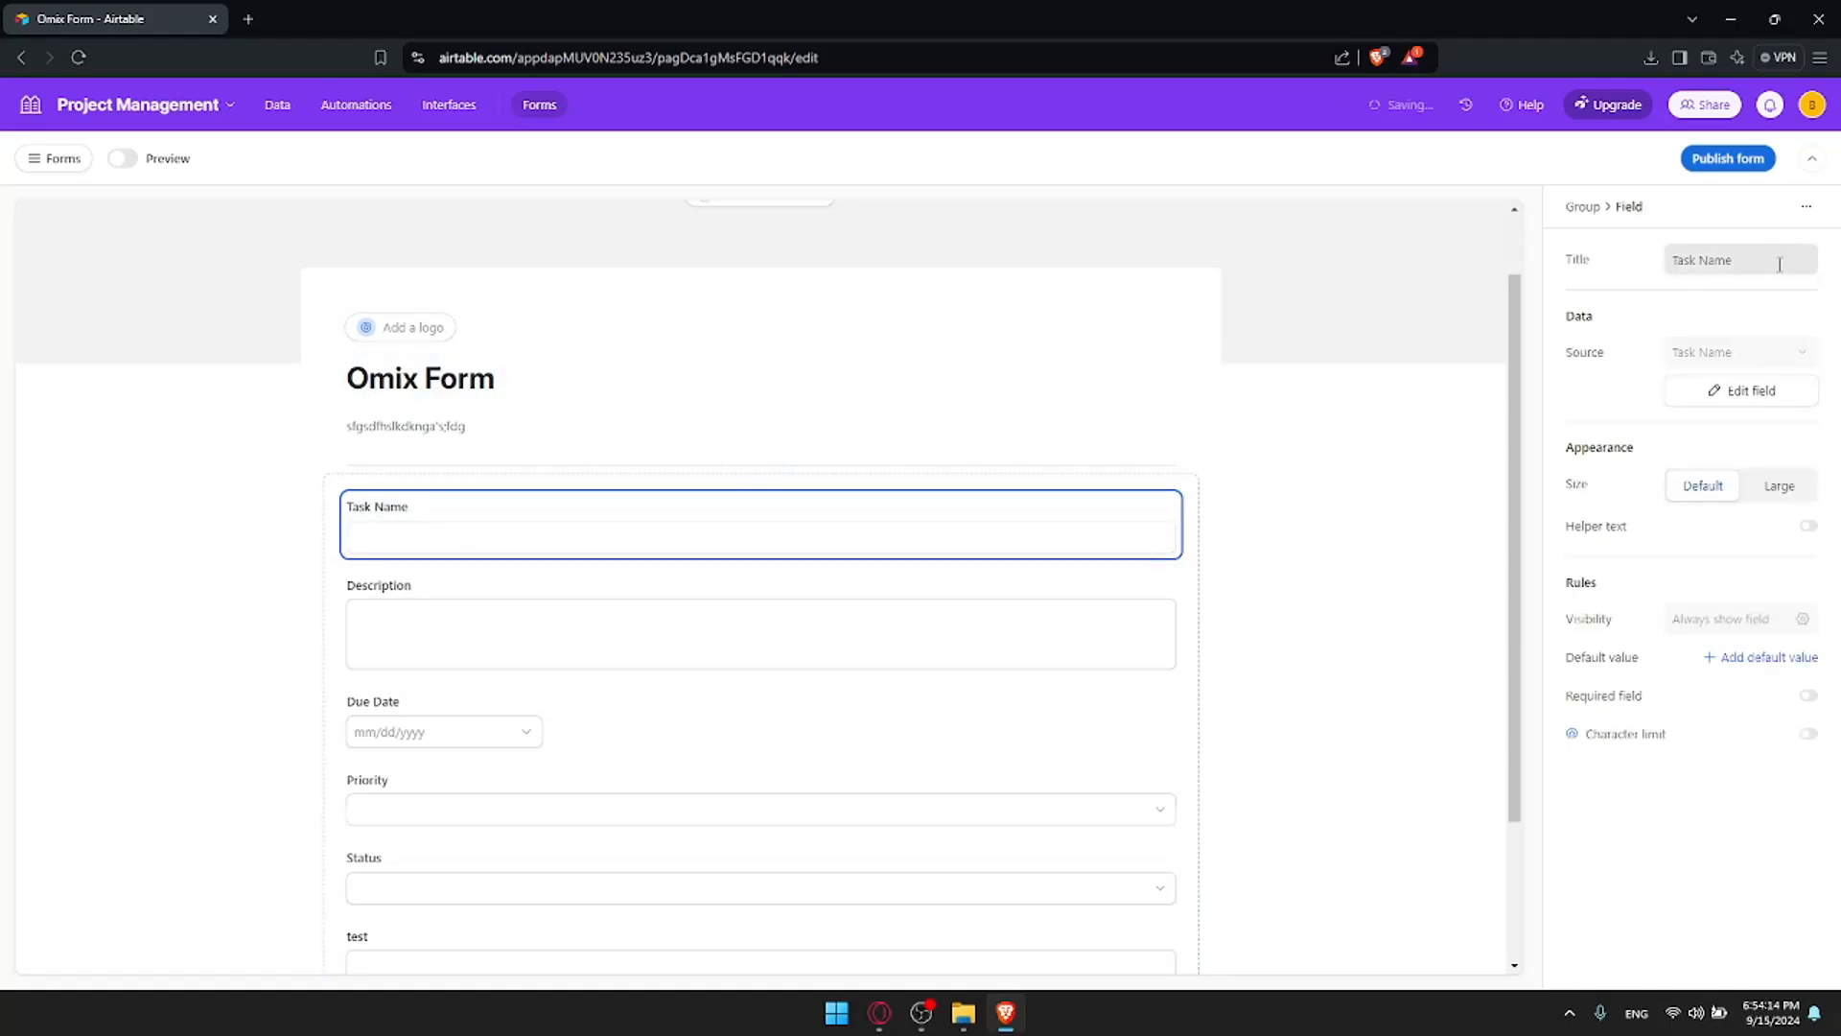
text(Test1)
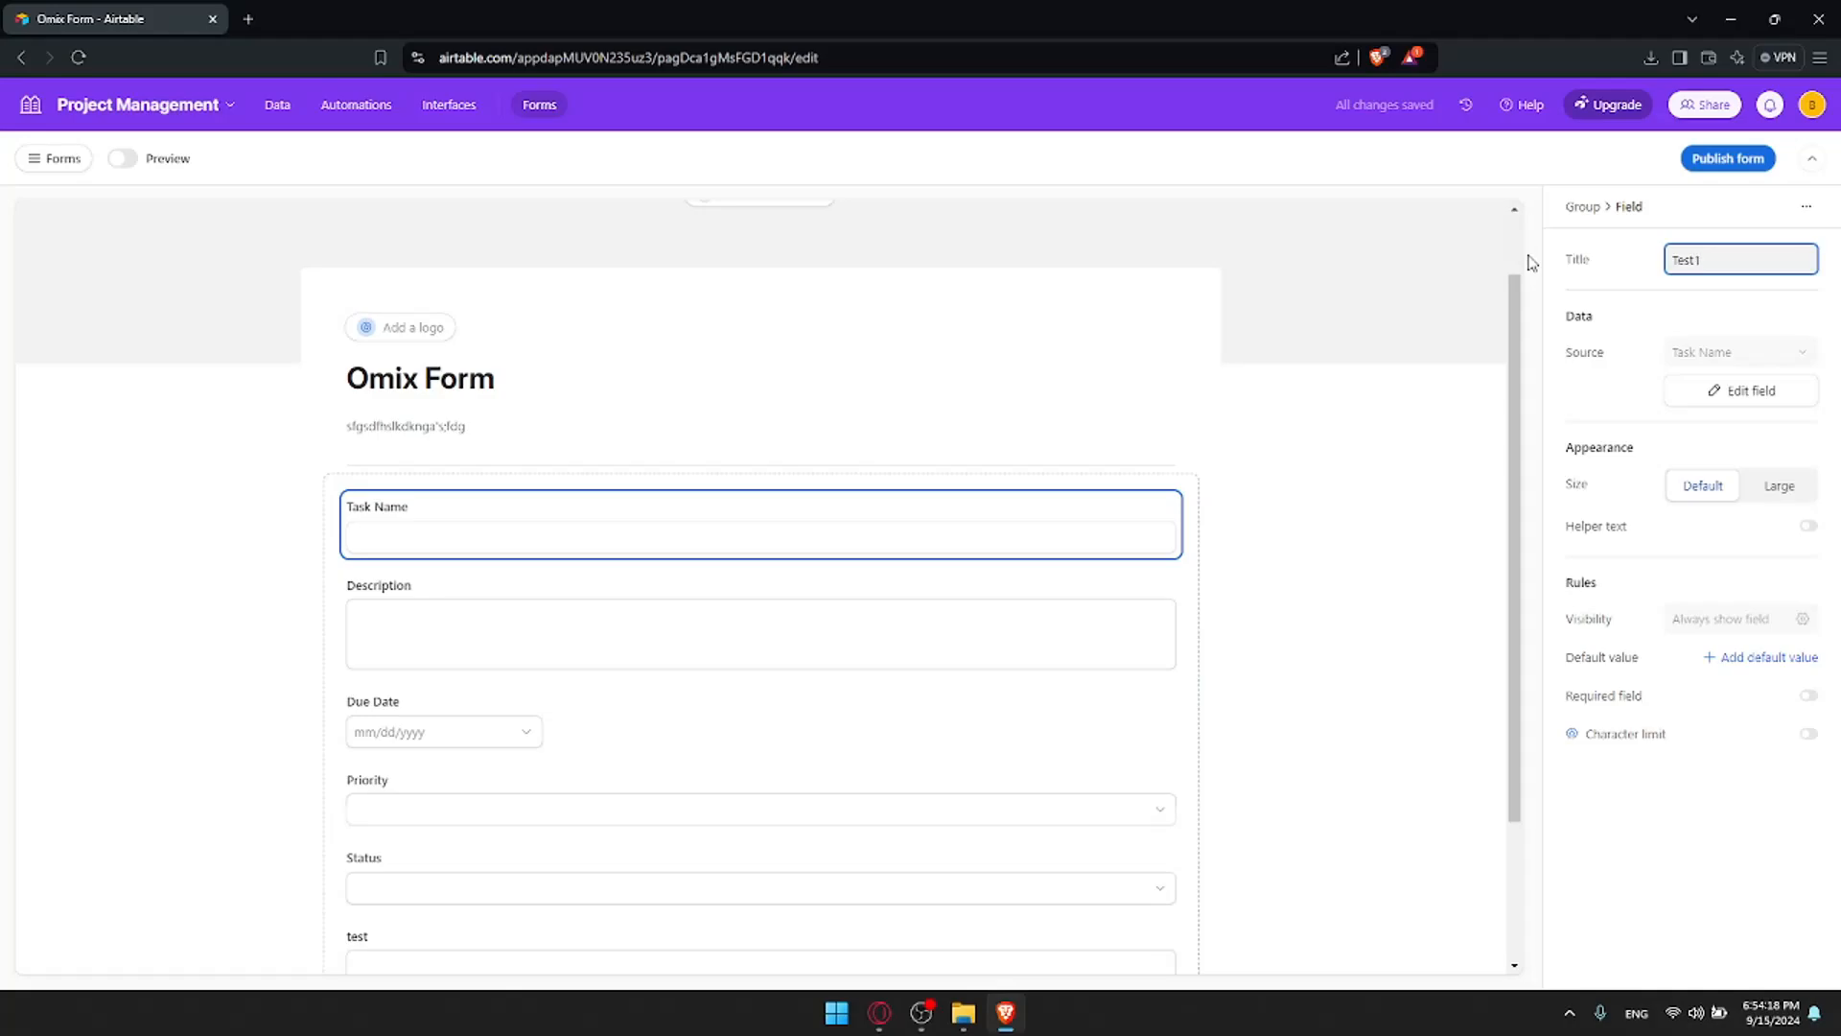
click(1680, 314)
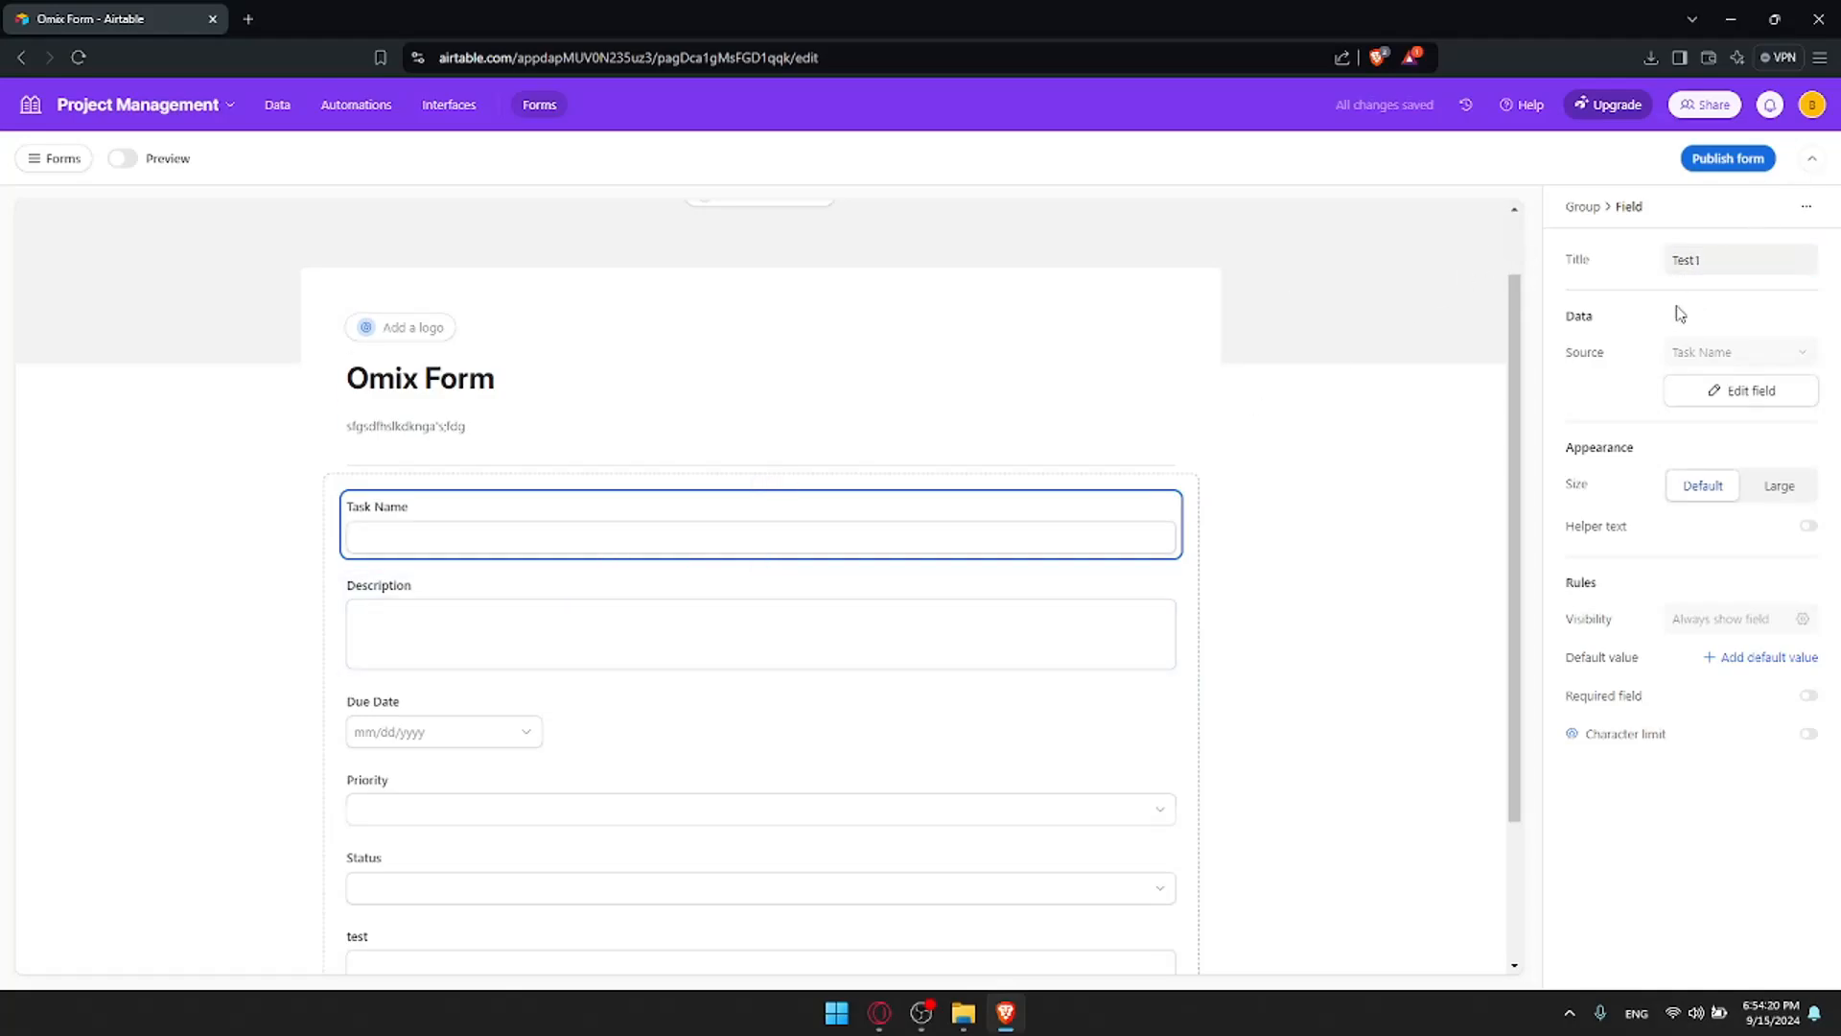
double_click(388, 506)
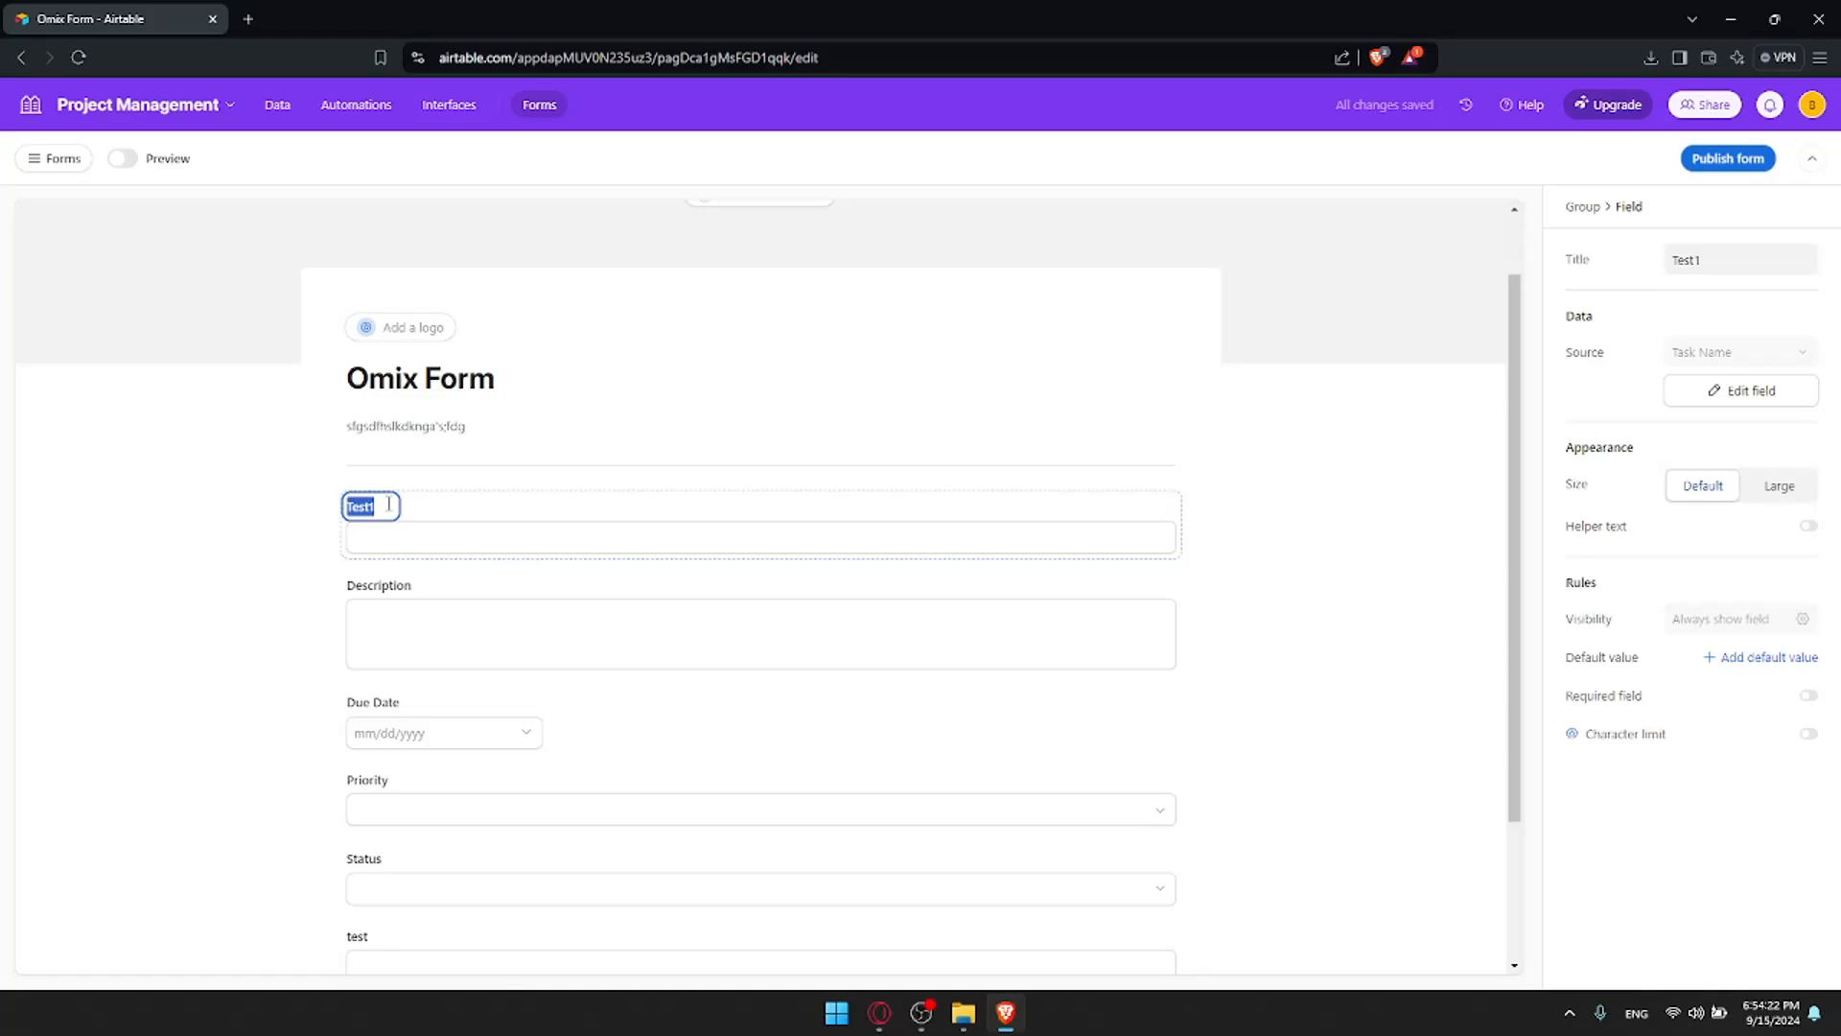
click(399, 543)
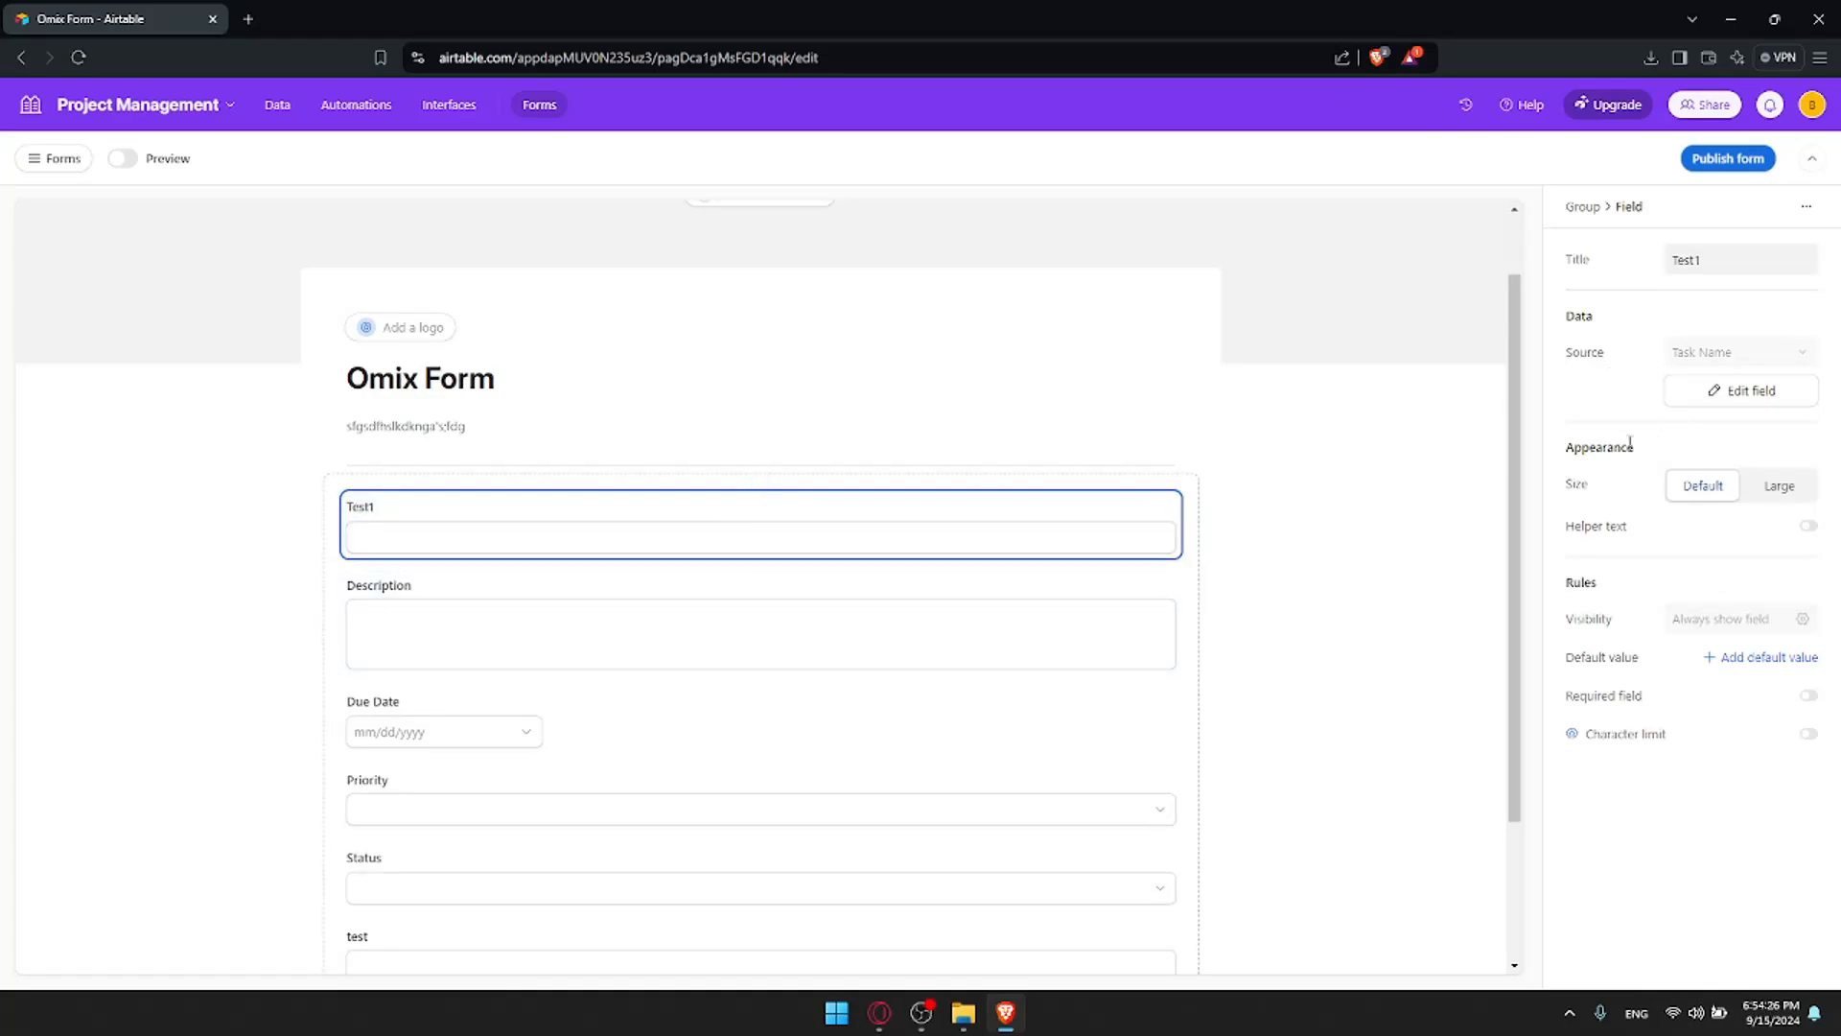
Try the Large size on the Test1 field, return it to Default, and add the helper text "example"
click(1763, 487)
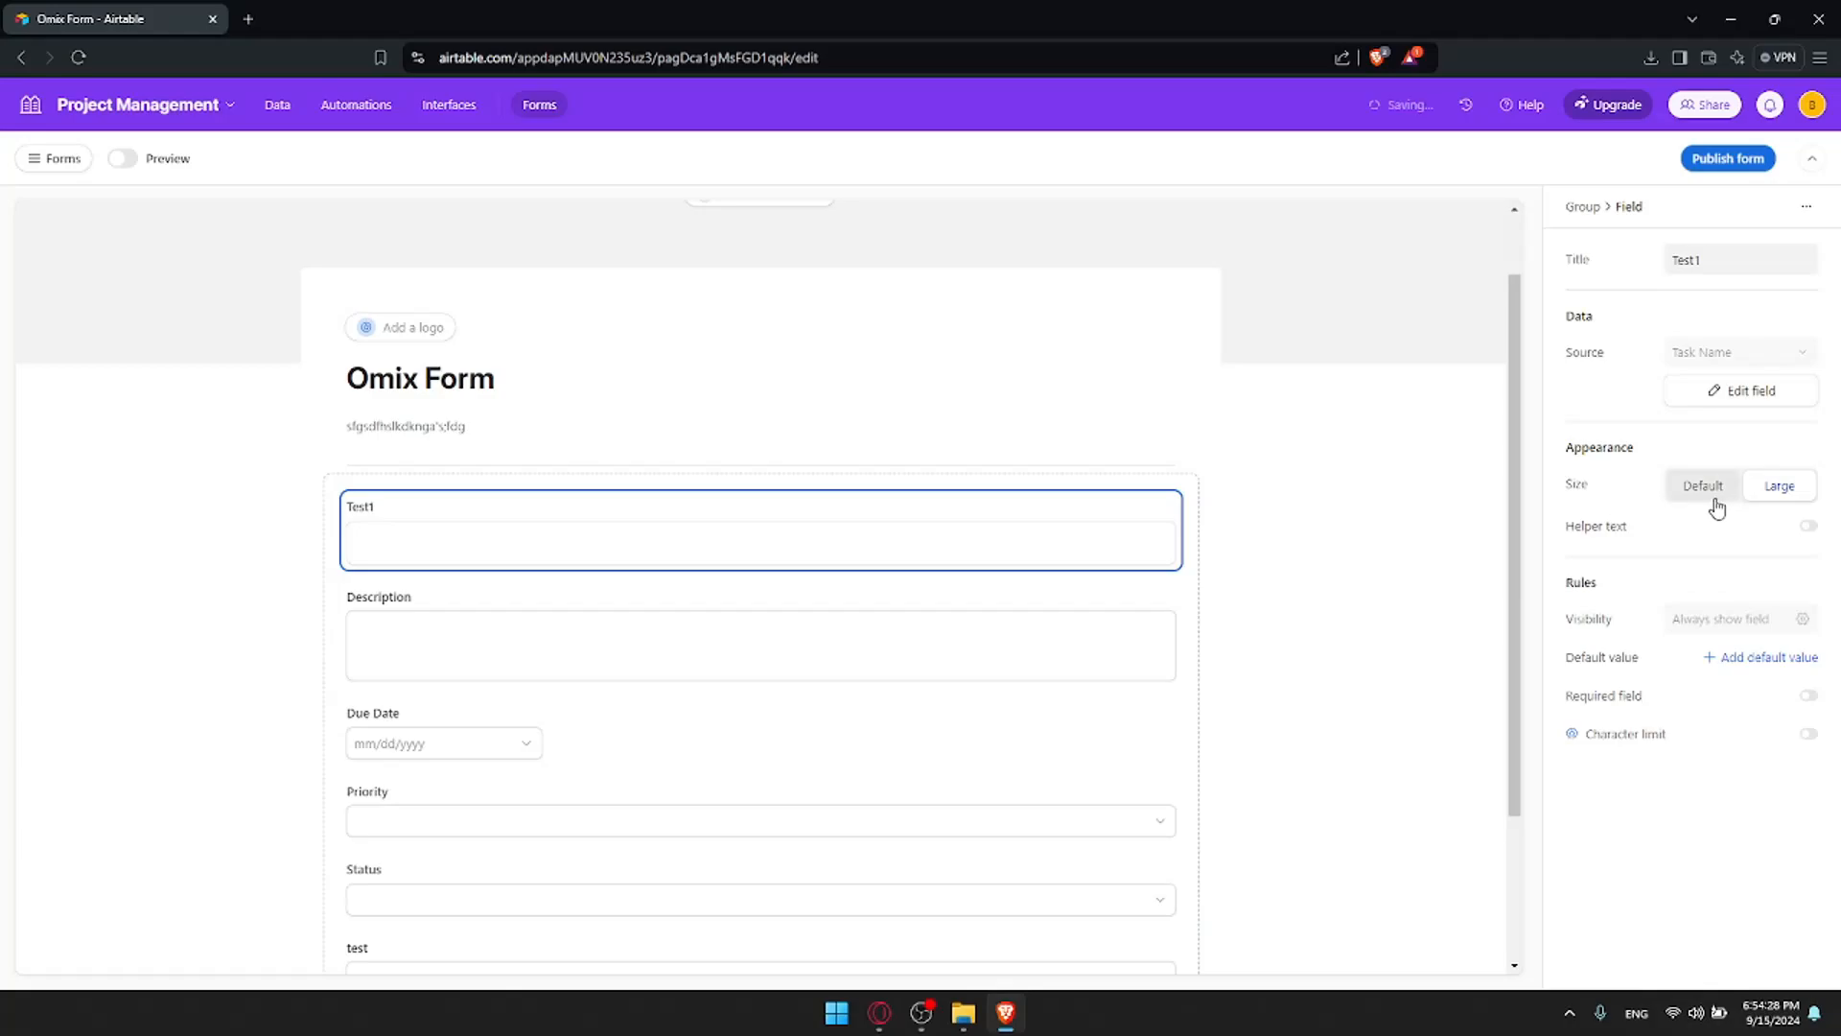
click(1711, 500)
click(1641, 526)
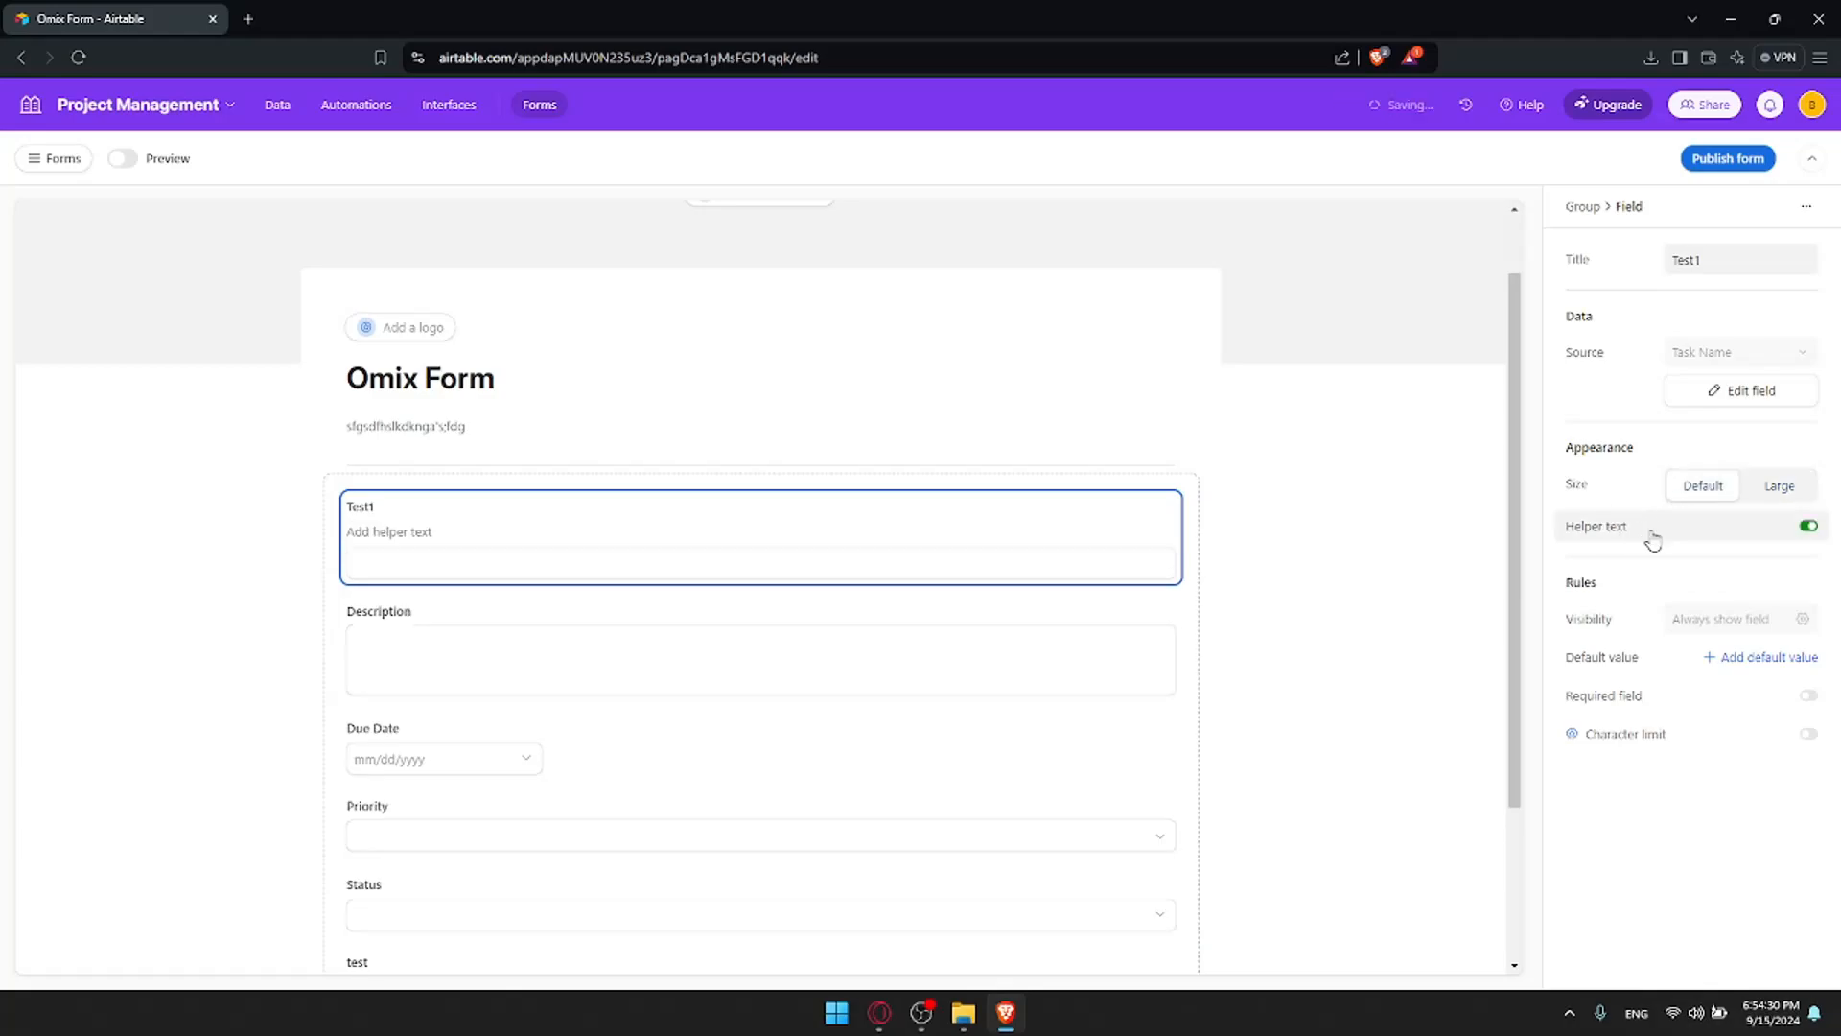
click(692, 529)
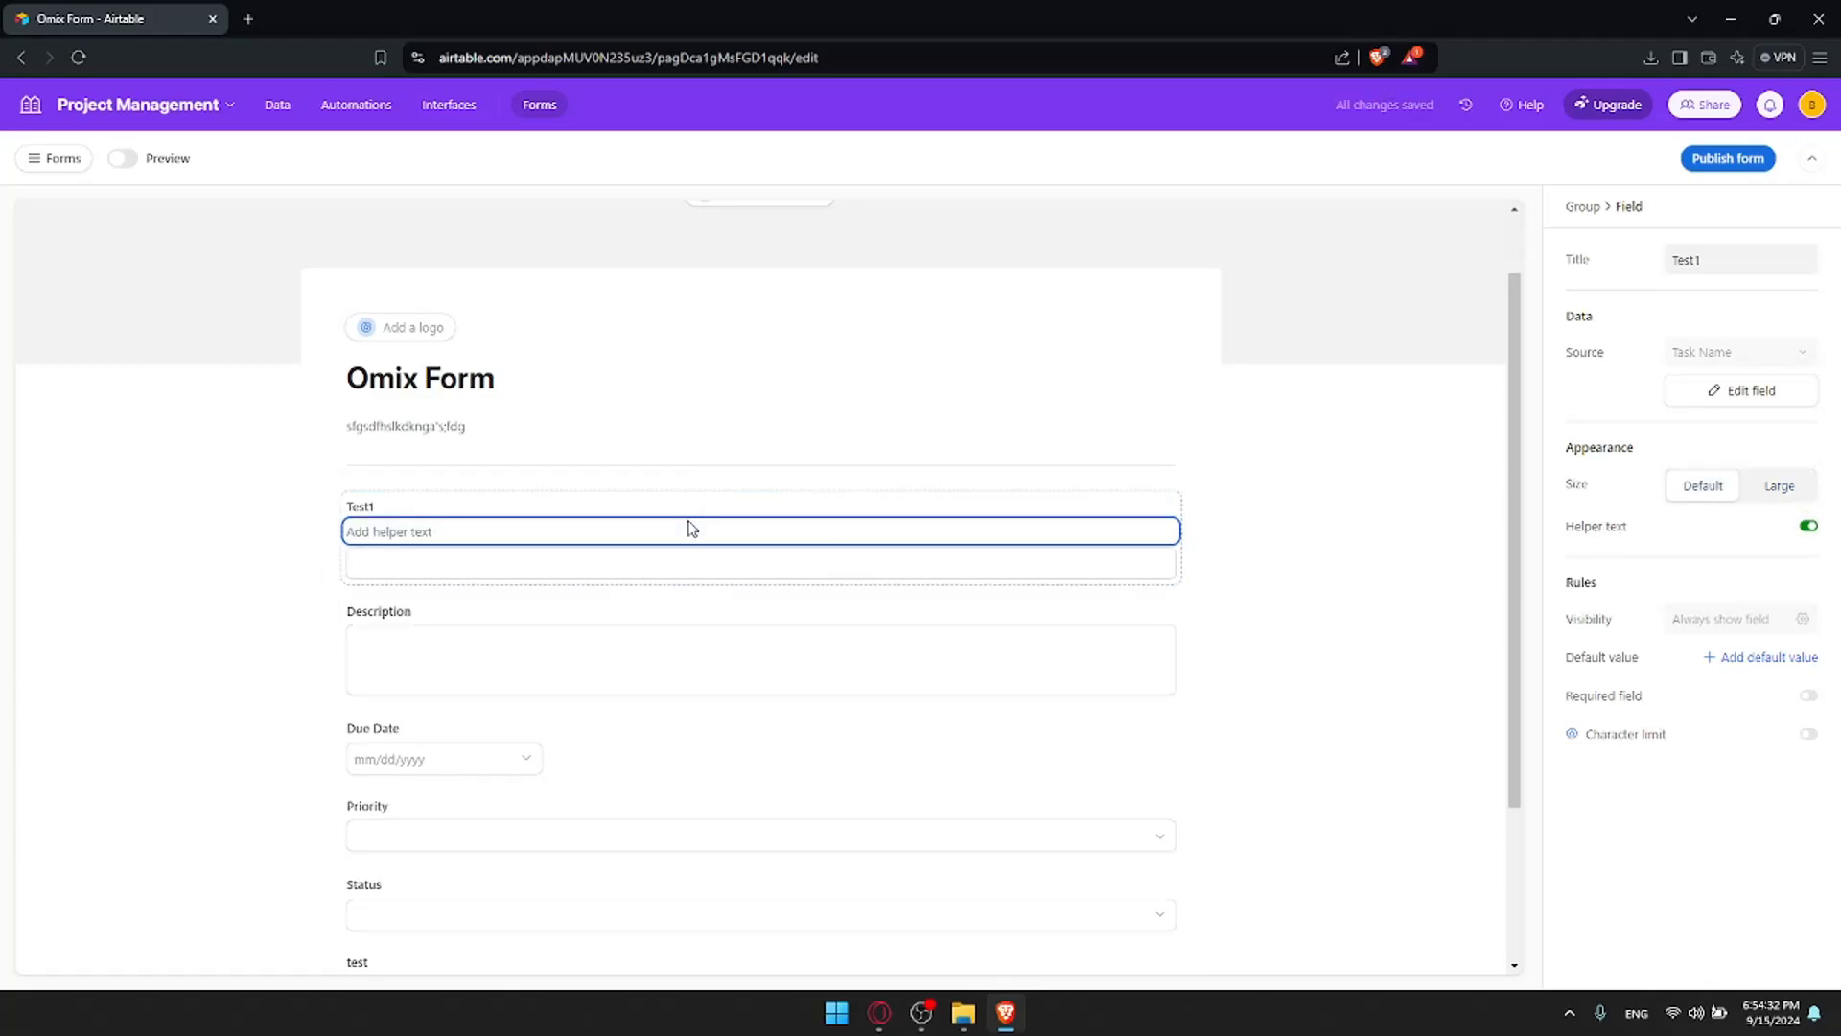
click(725, 535)
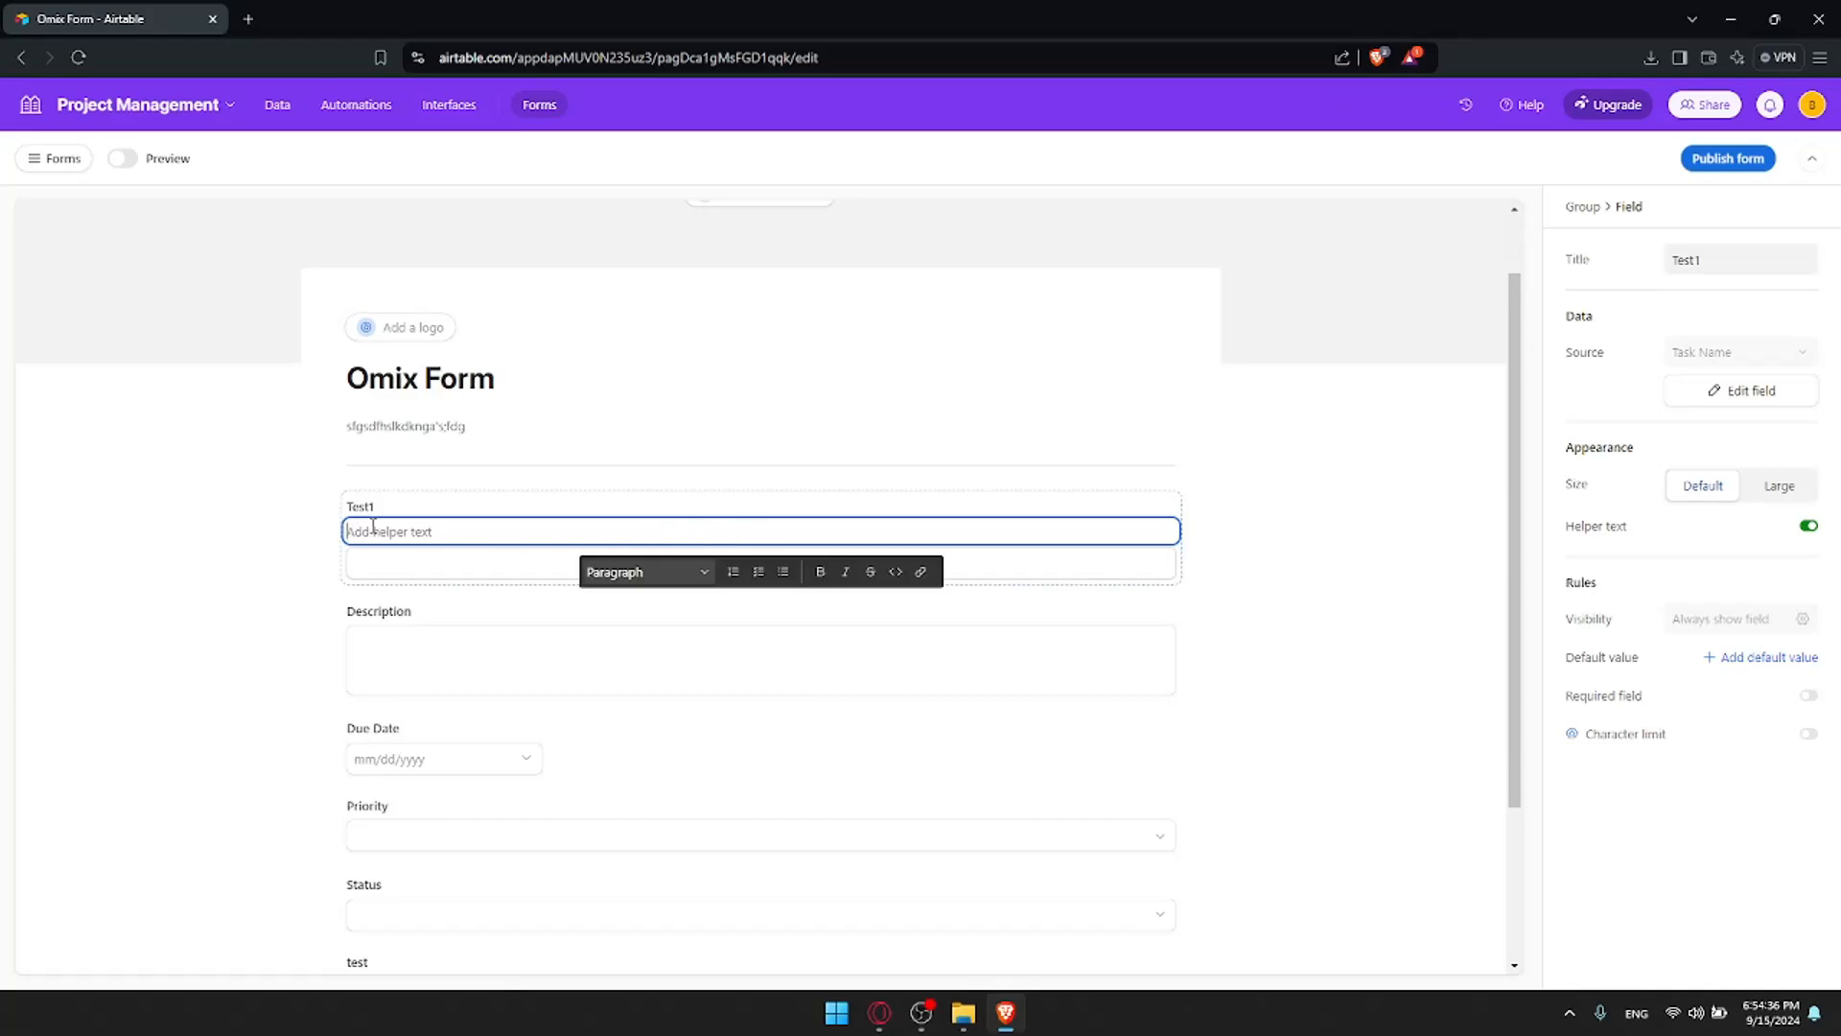
text(example)
click(1746, 549)
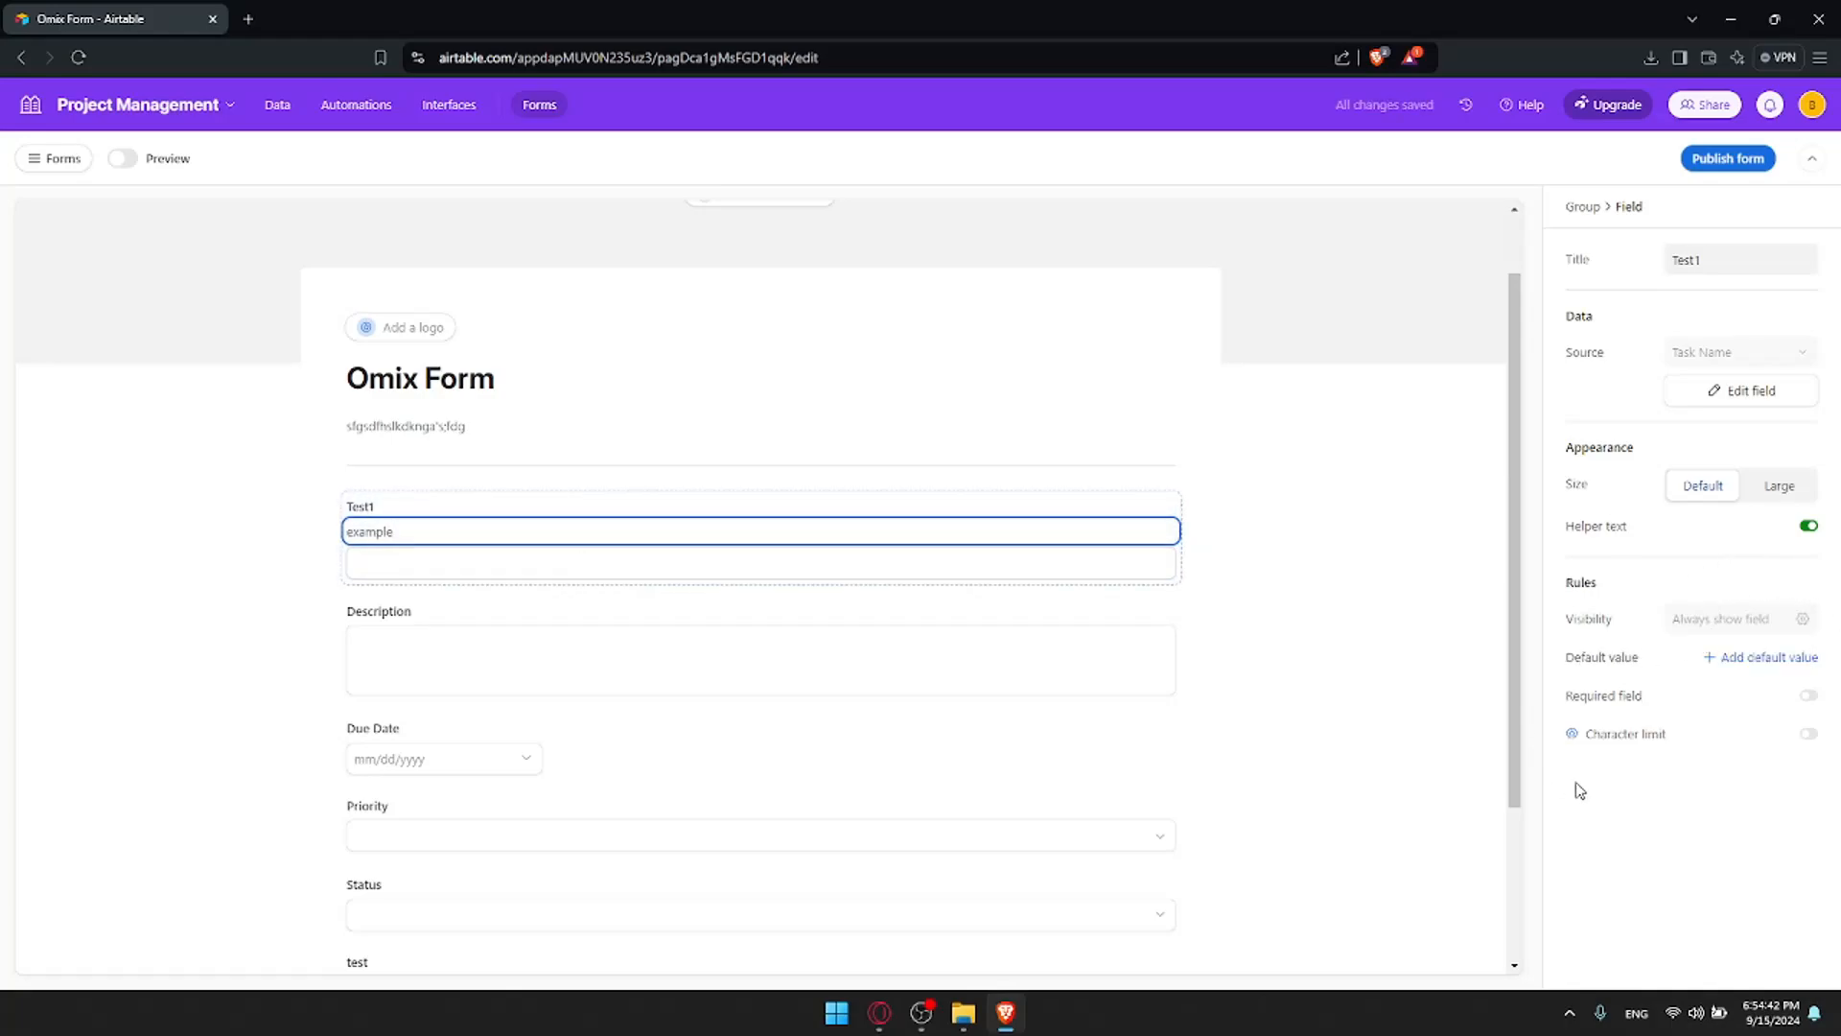
Make the Test1 field required and reset its default value so that none is set
click(1714, 660)
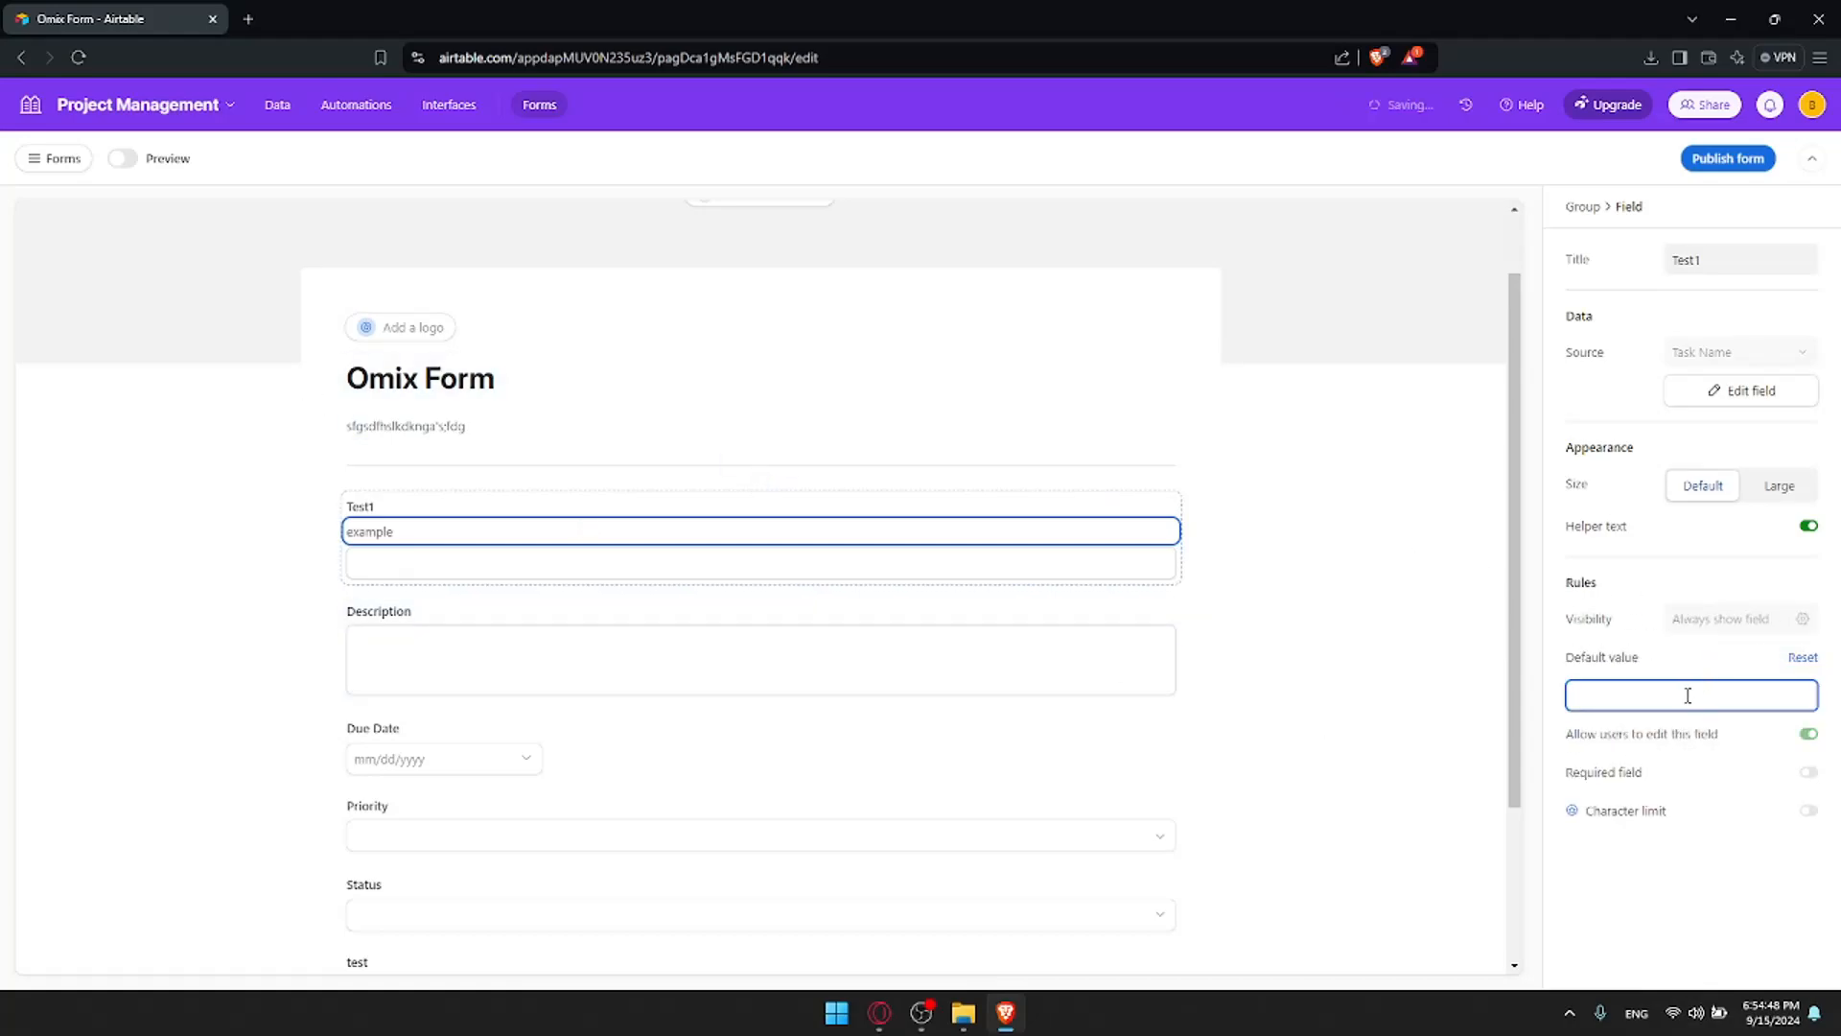
click(1802, 658)
click(1611, 700)
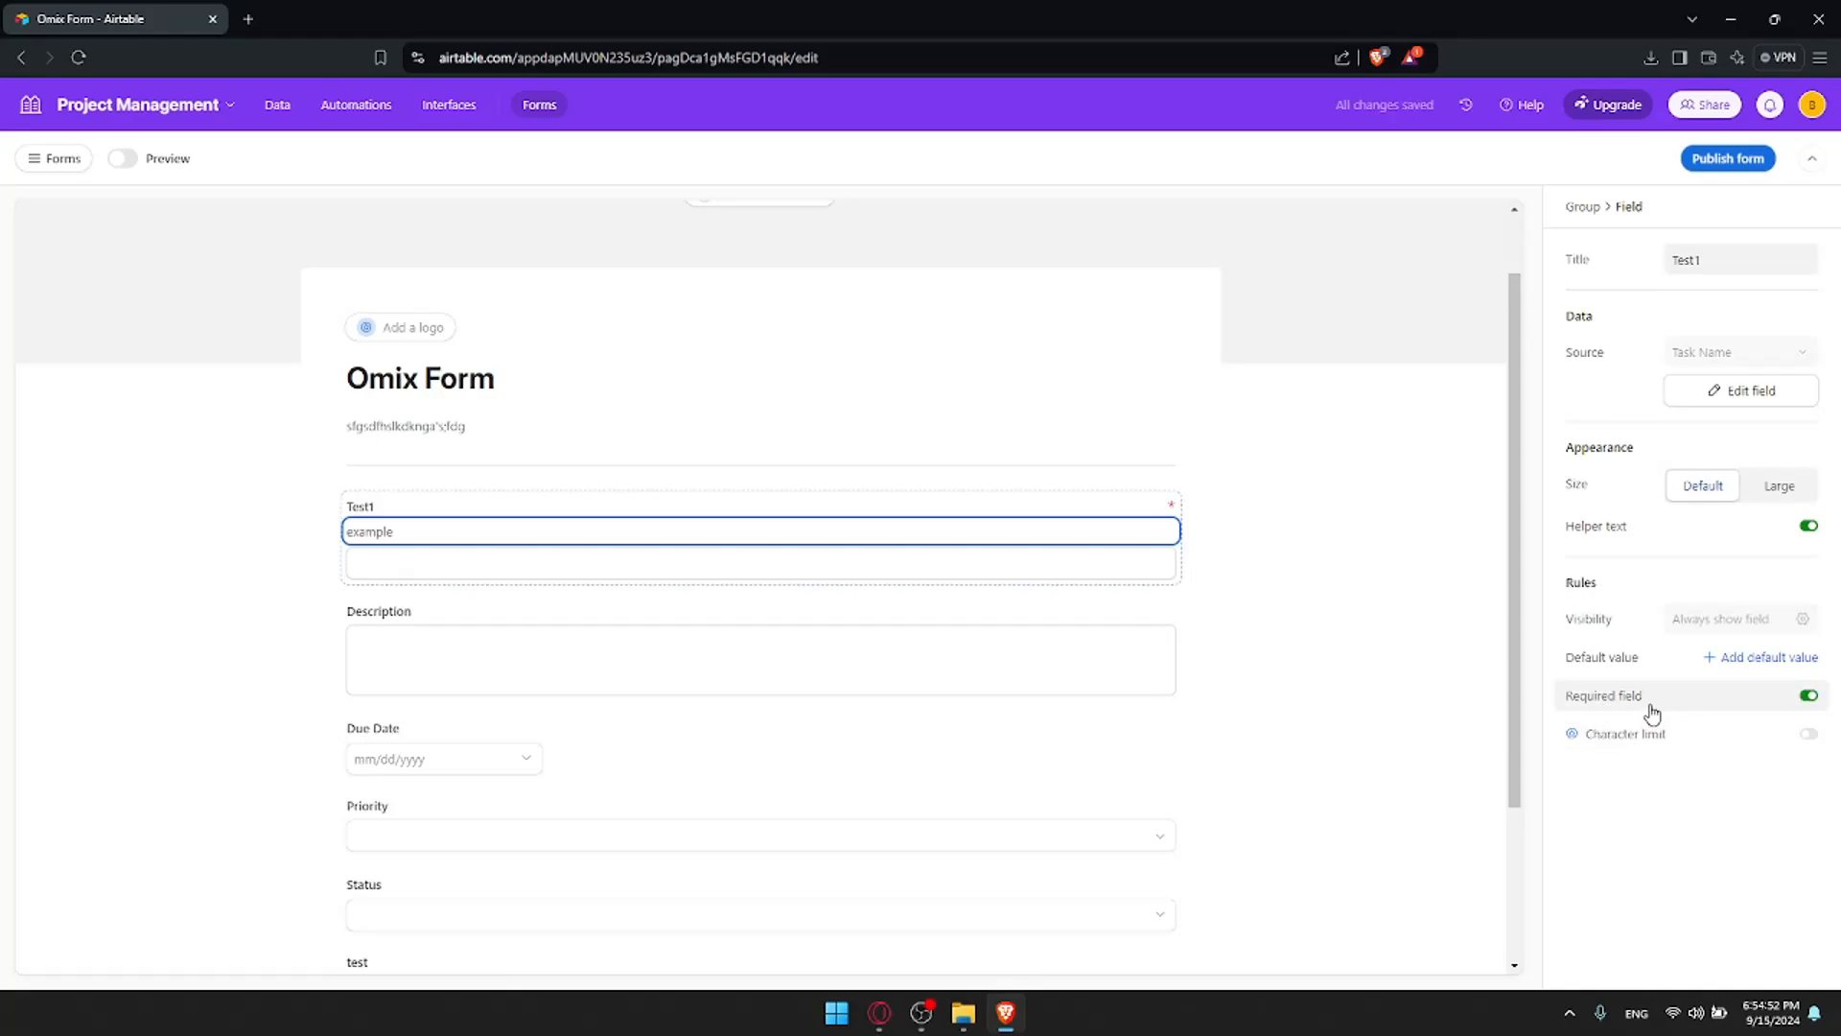
scroll(625, 527, down, 1)
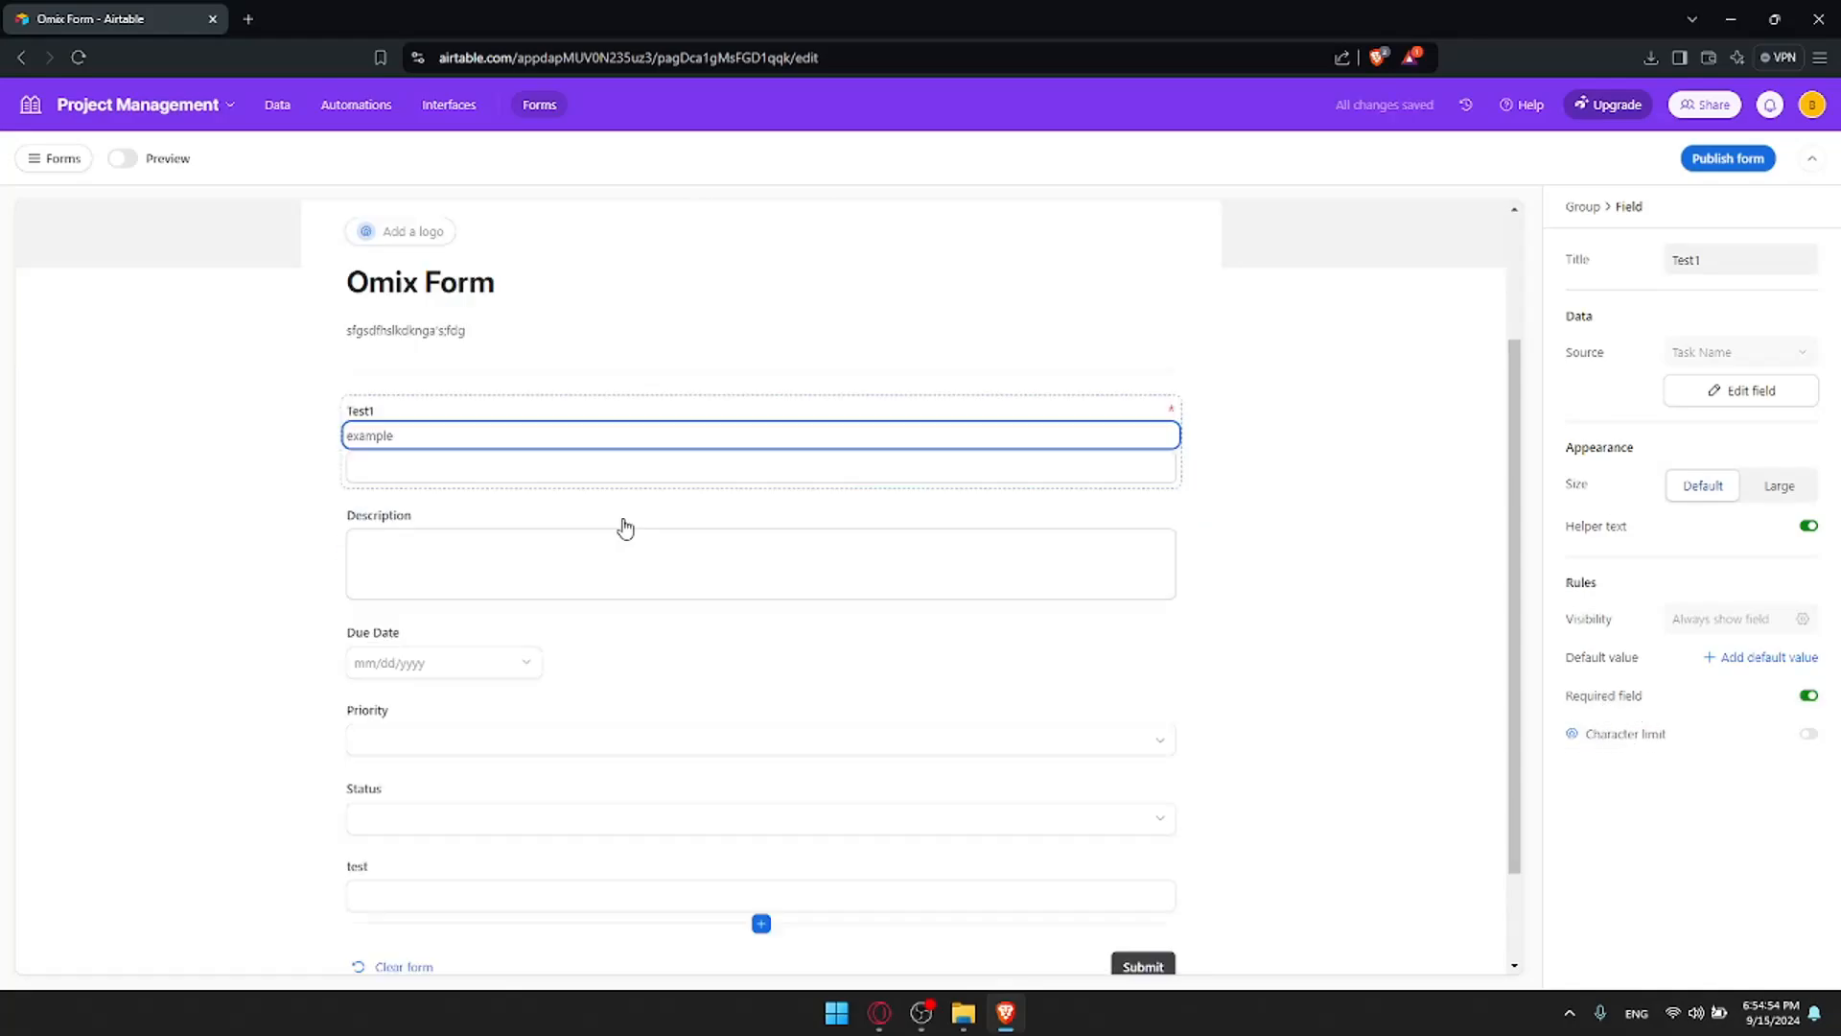
scroll(625, 527, down, 2)
scroll(740, 534, up, 3)
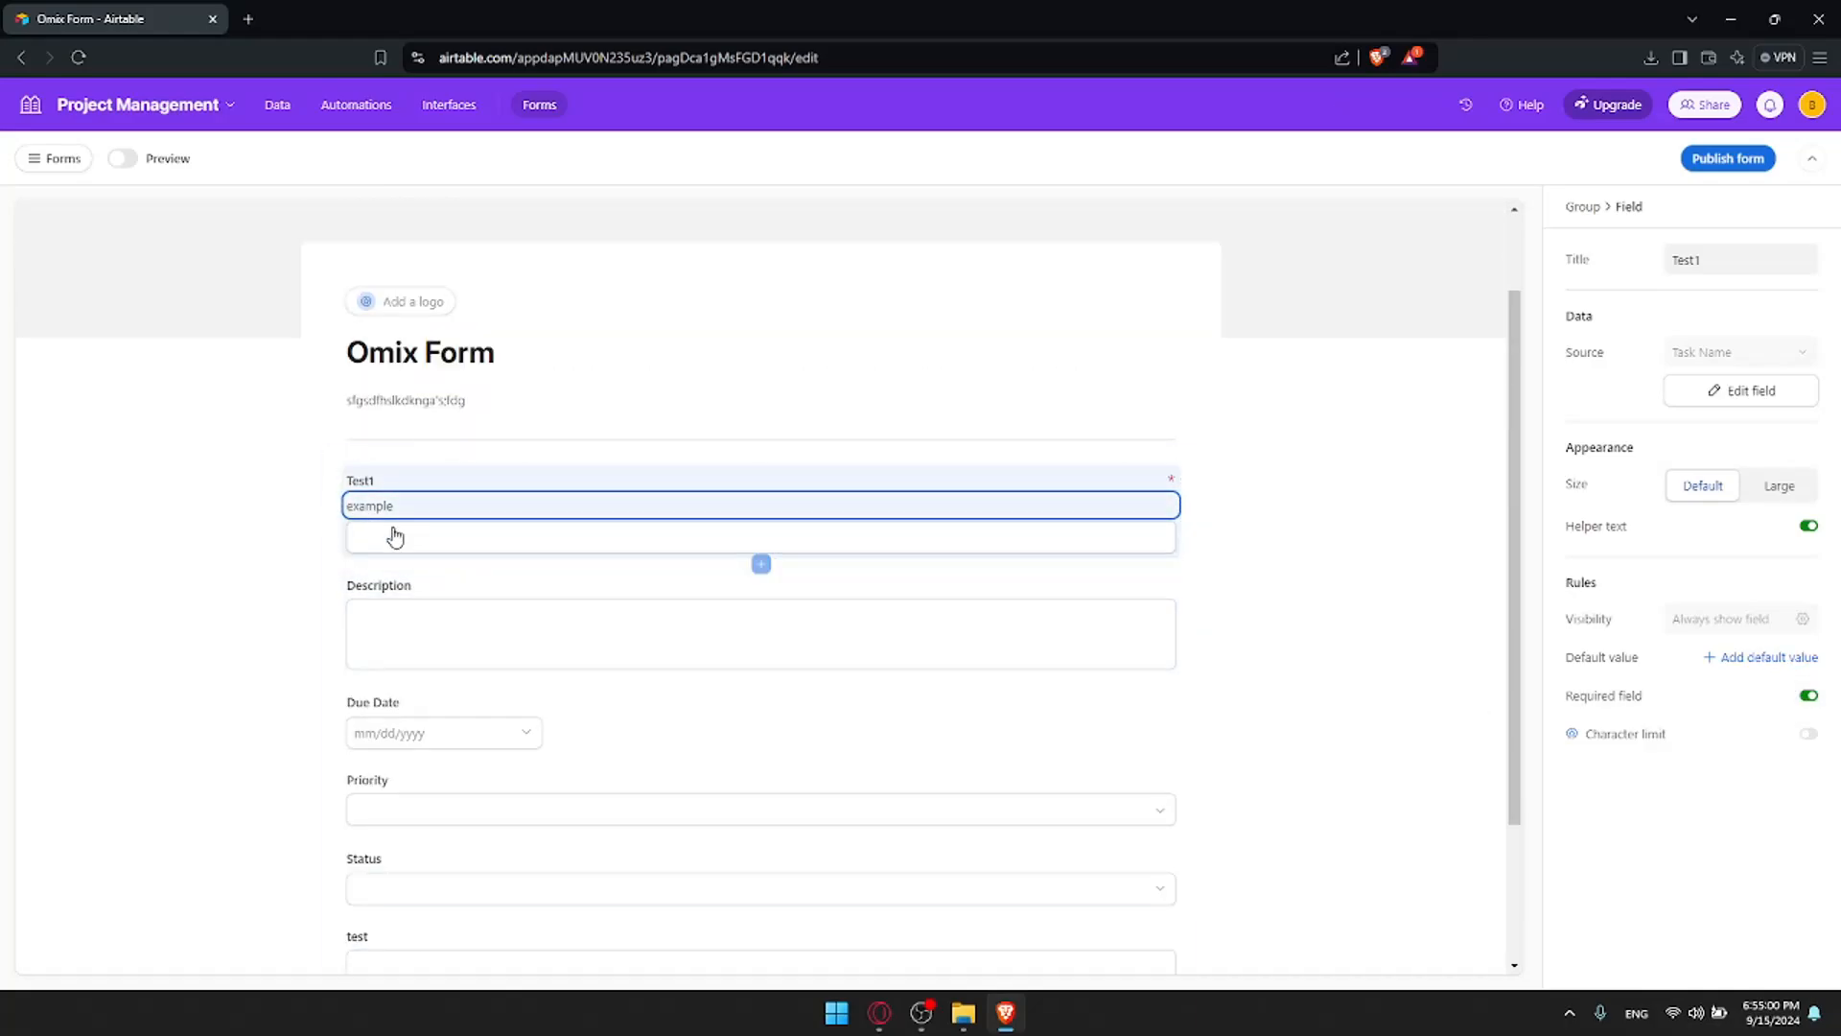
click(384, 484)
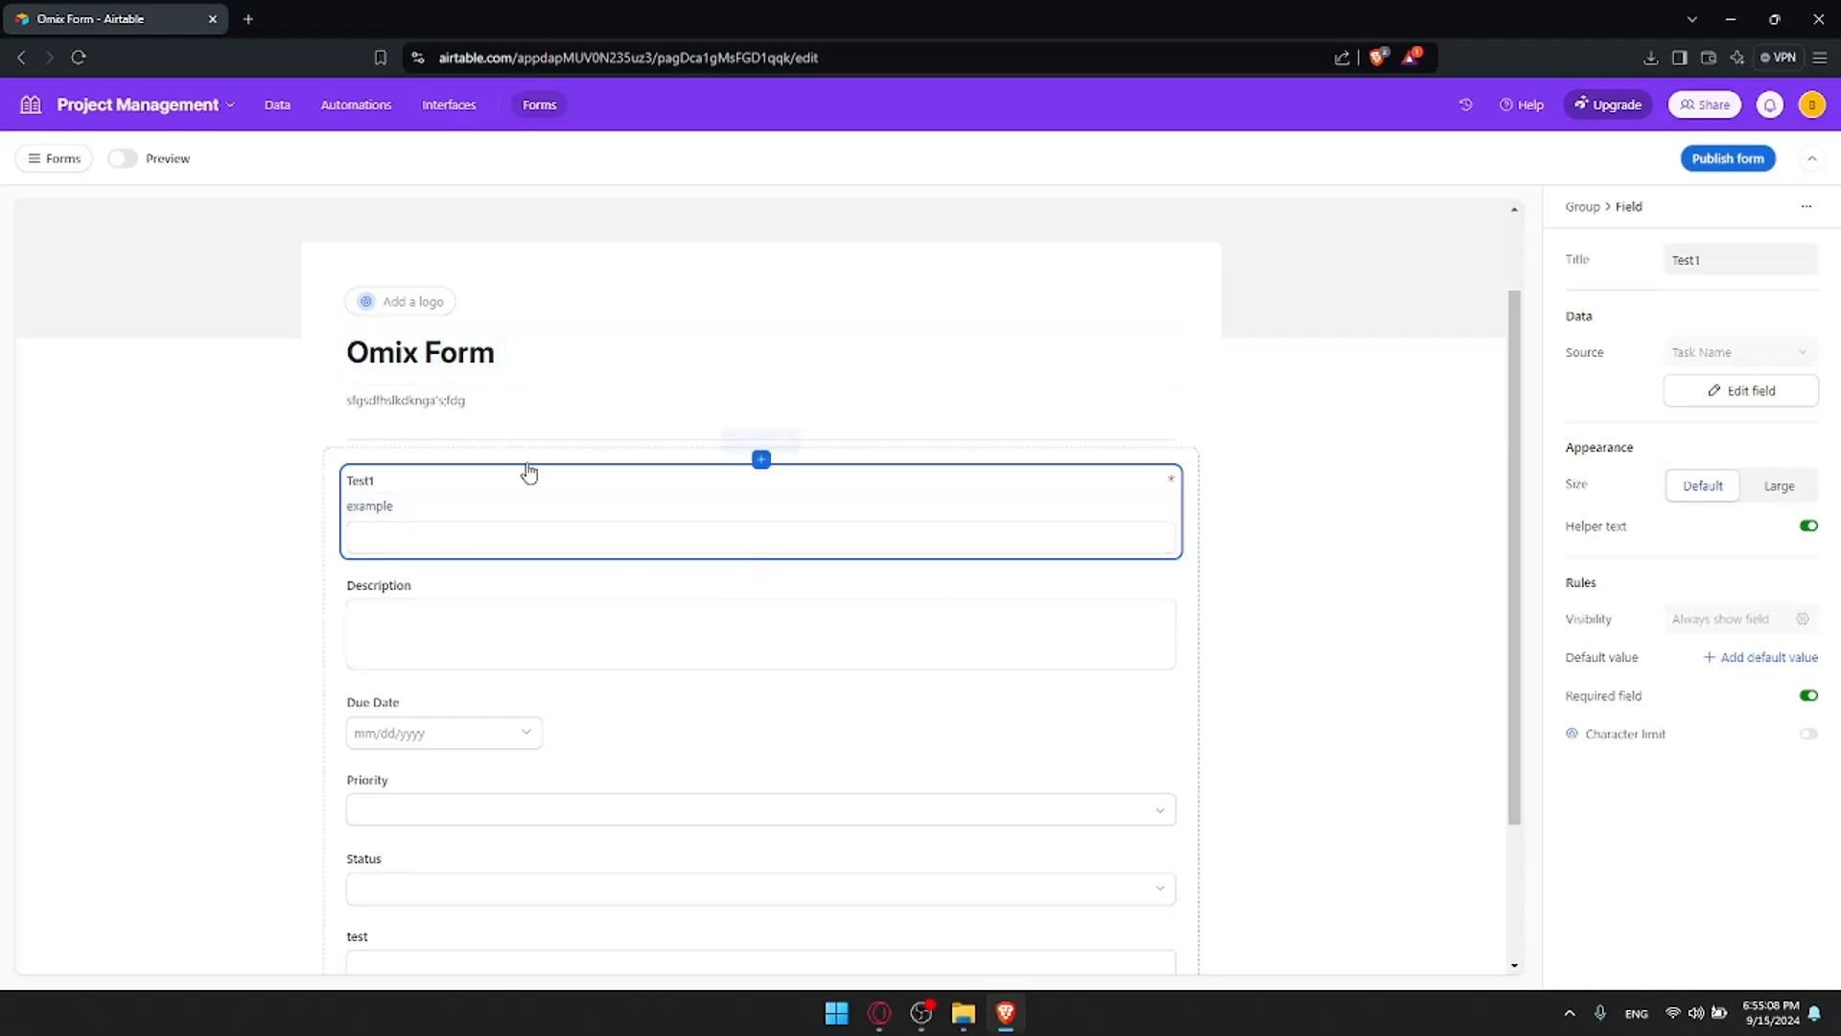
click(1808, 703)
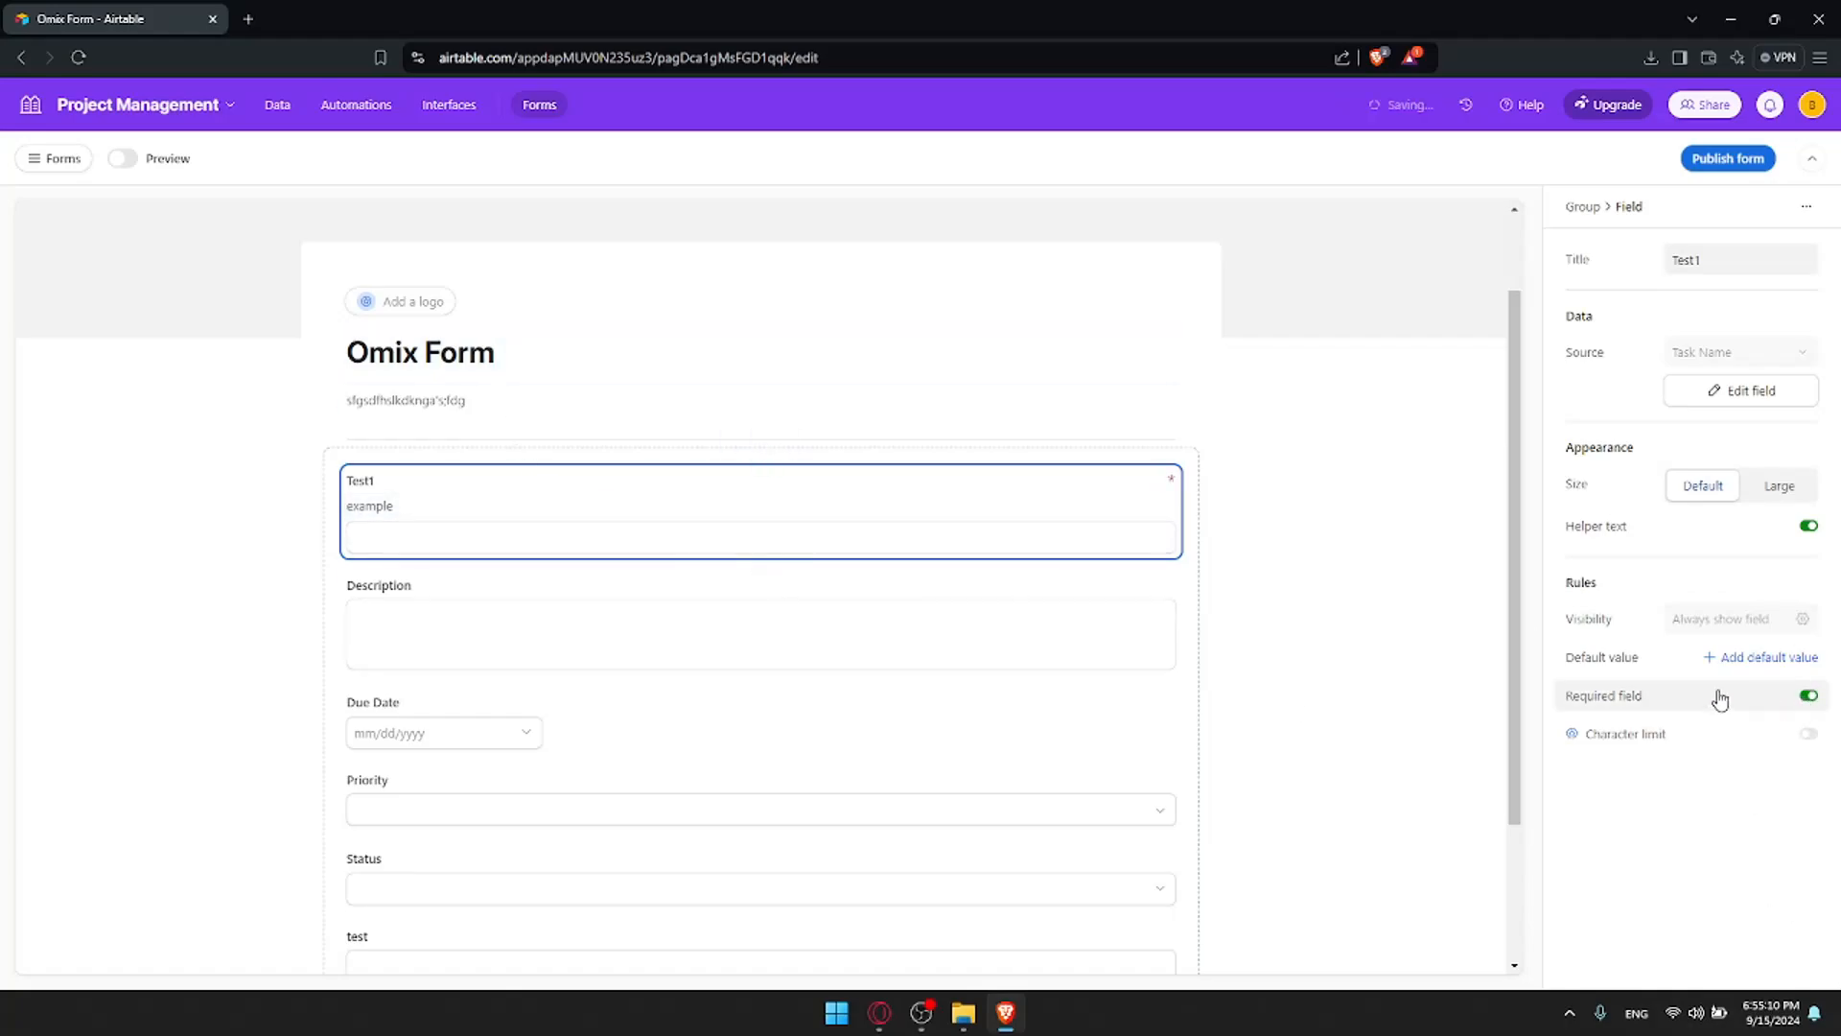
Try to enable a character limit on the Test1 field, dismissing the Team plan upgrade offer
scroll(978, 566, down, 2)
scroll(982, 566, up, 2)
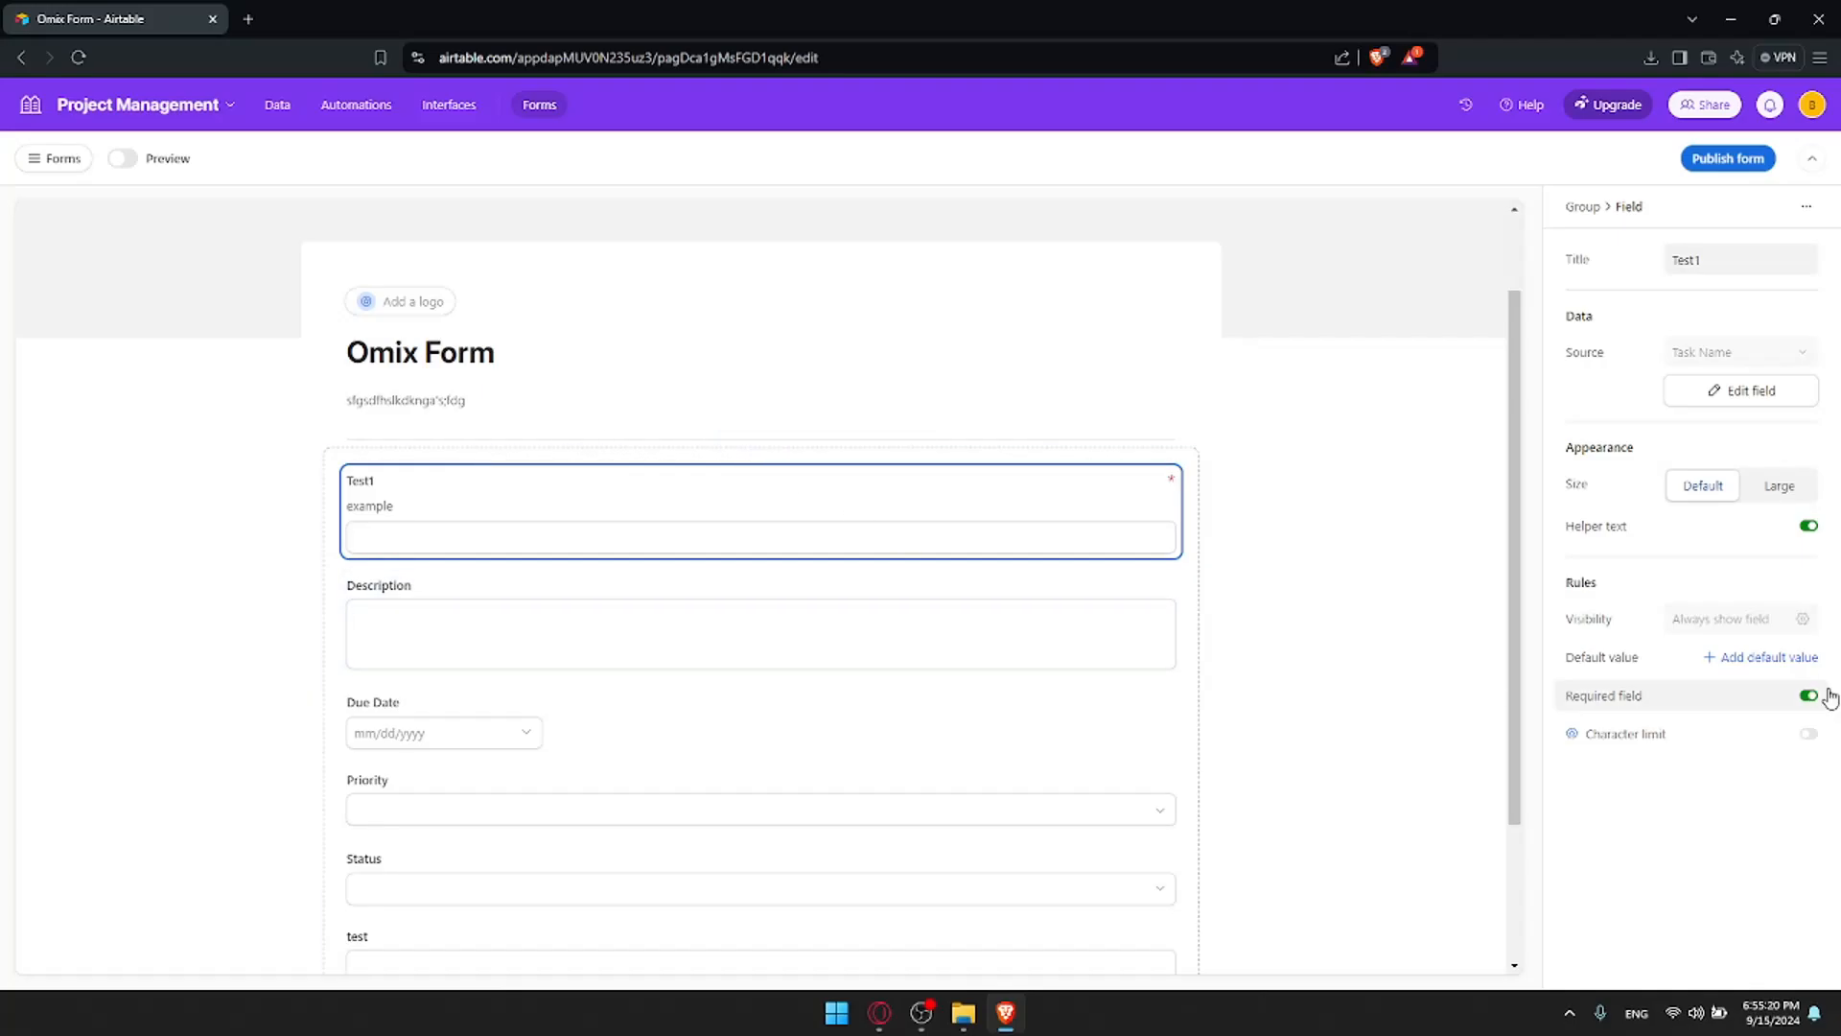
click(1809, 735)
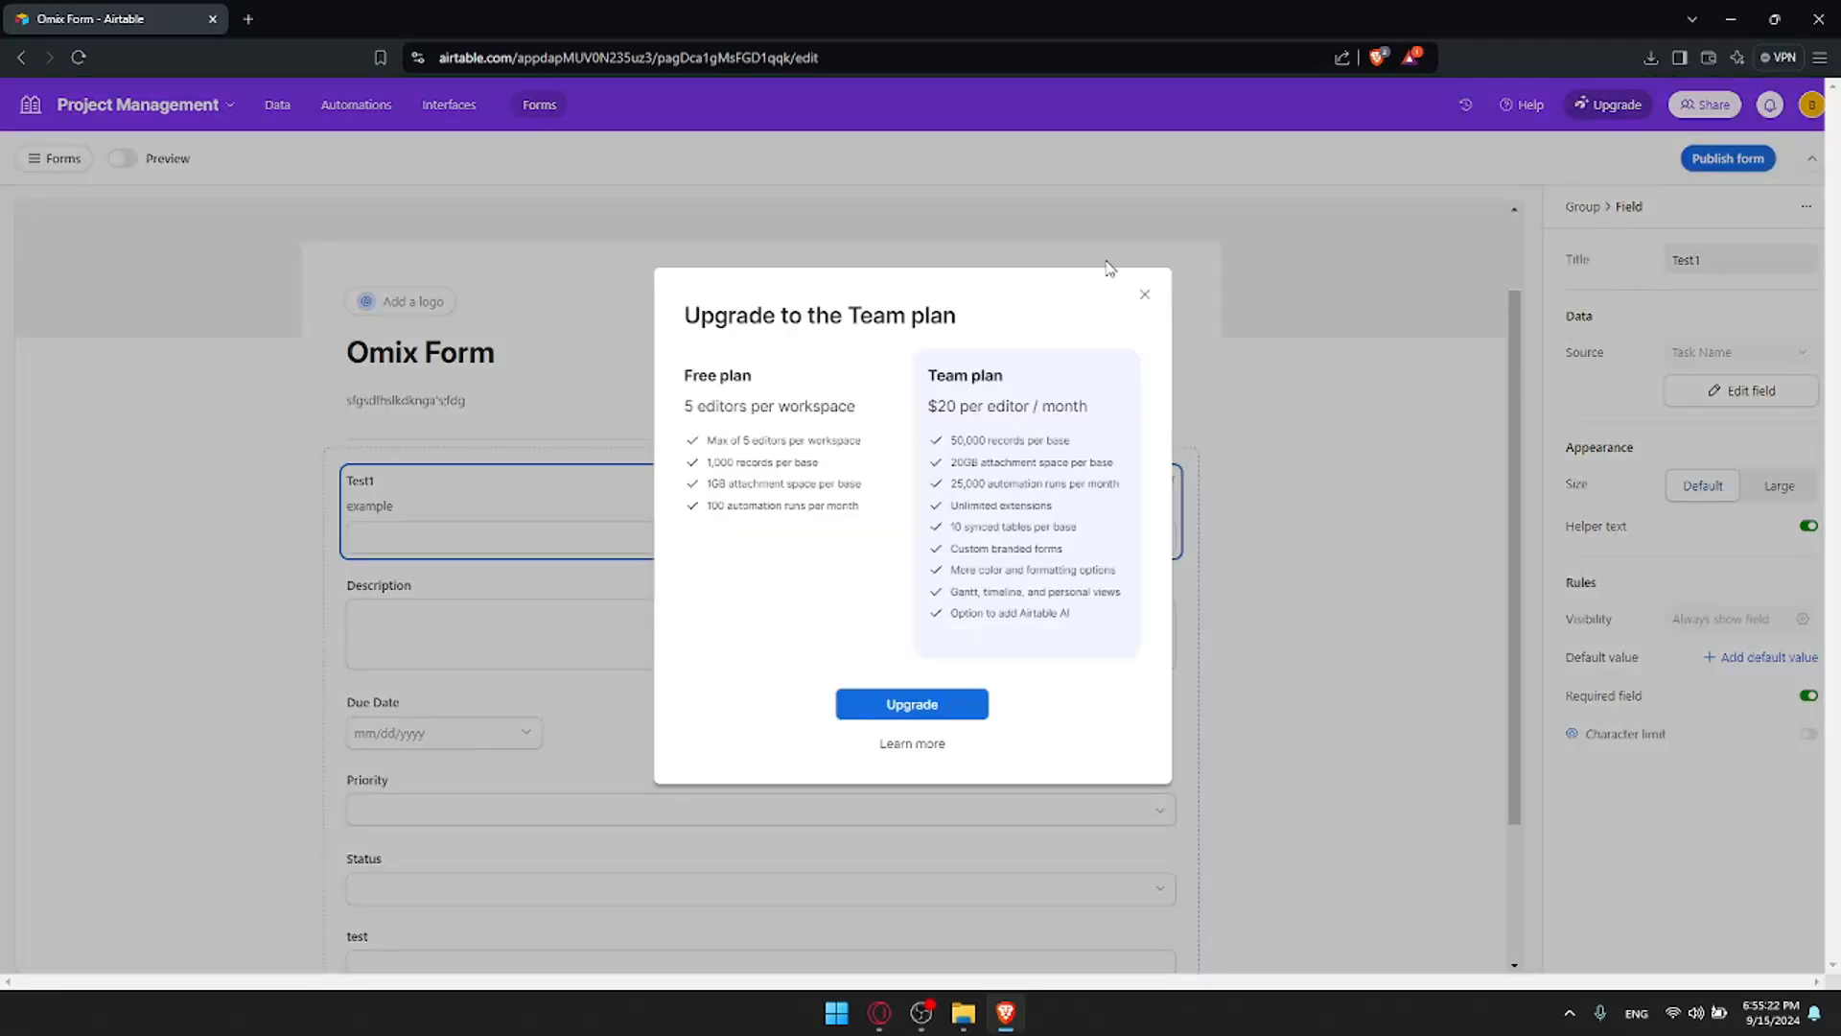
click(1144, 294)
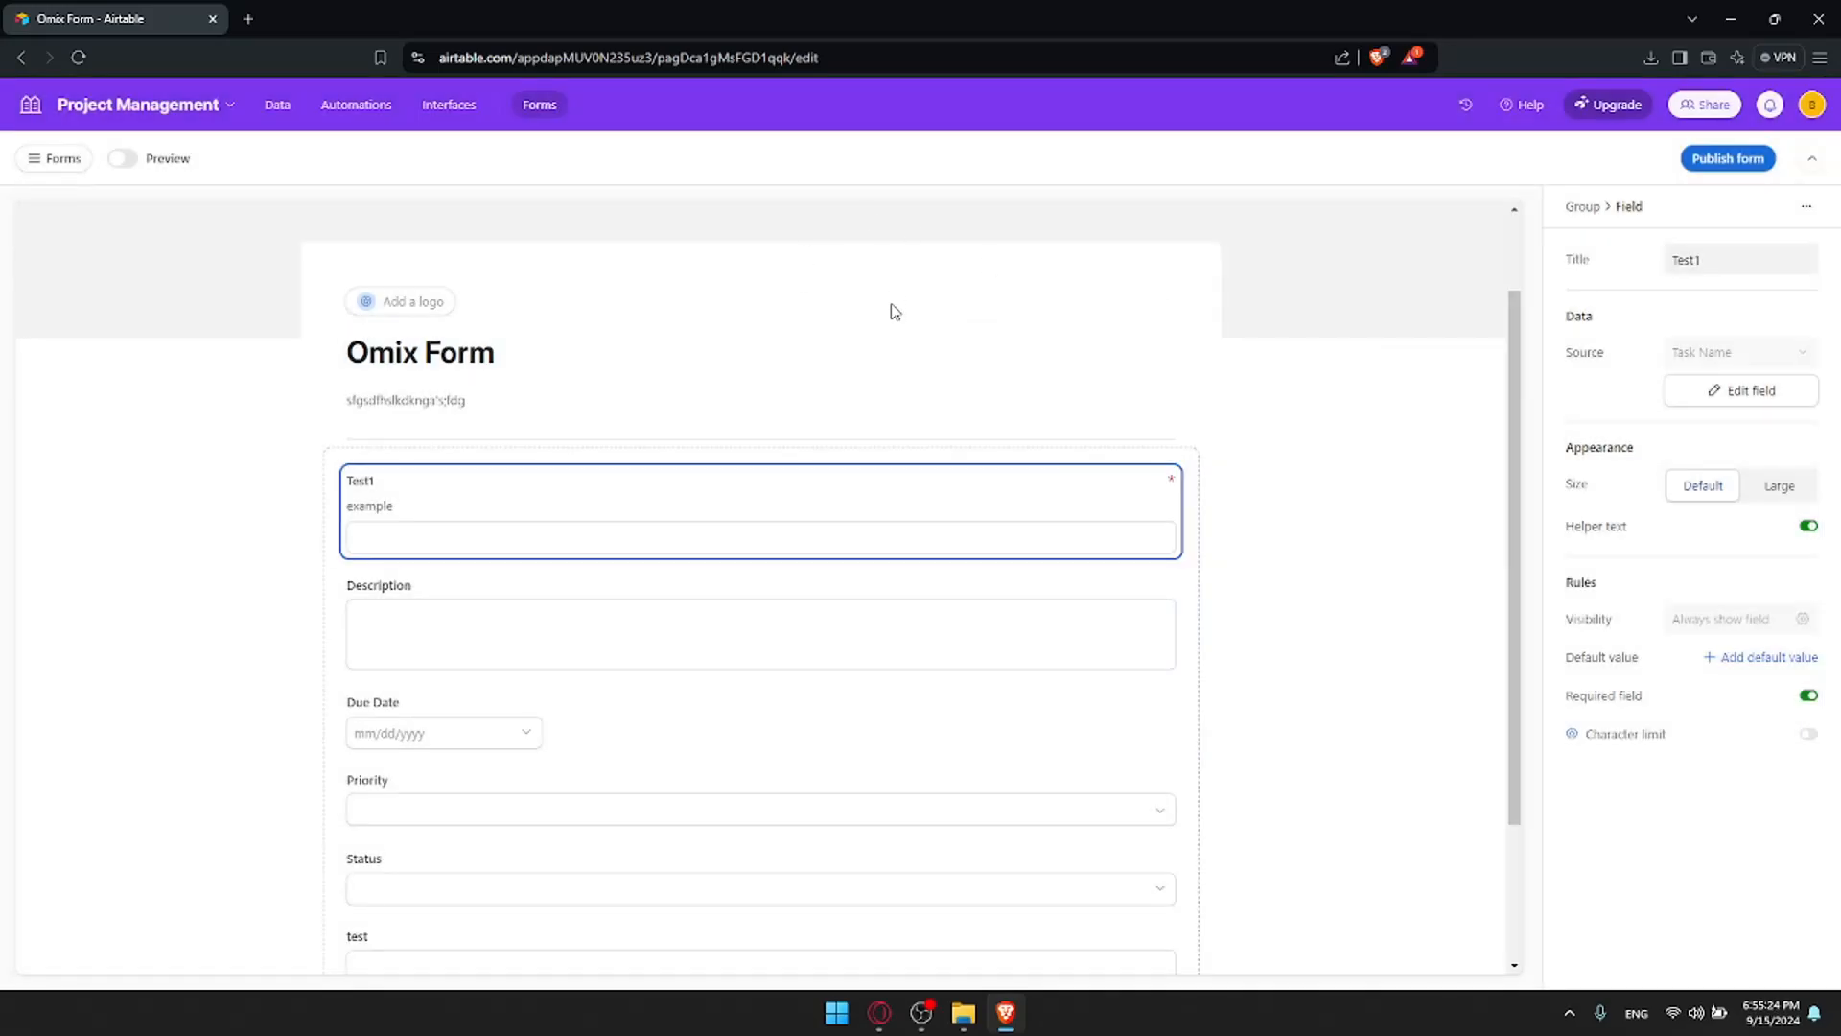
Add an unnamed single select field with the options Todo, In progress and Done at the end of the form
scroll(659, 491, down, 1)
click(659, 491)
click(472, 637)
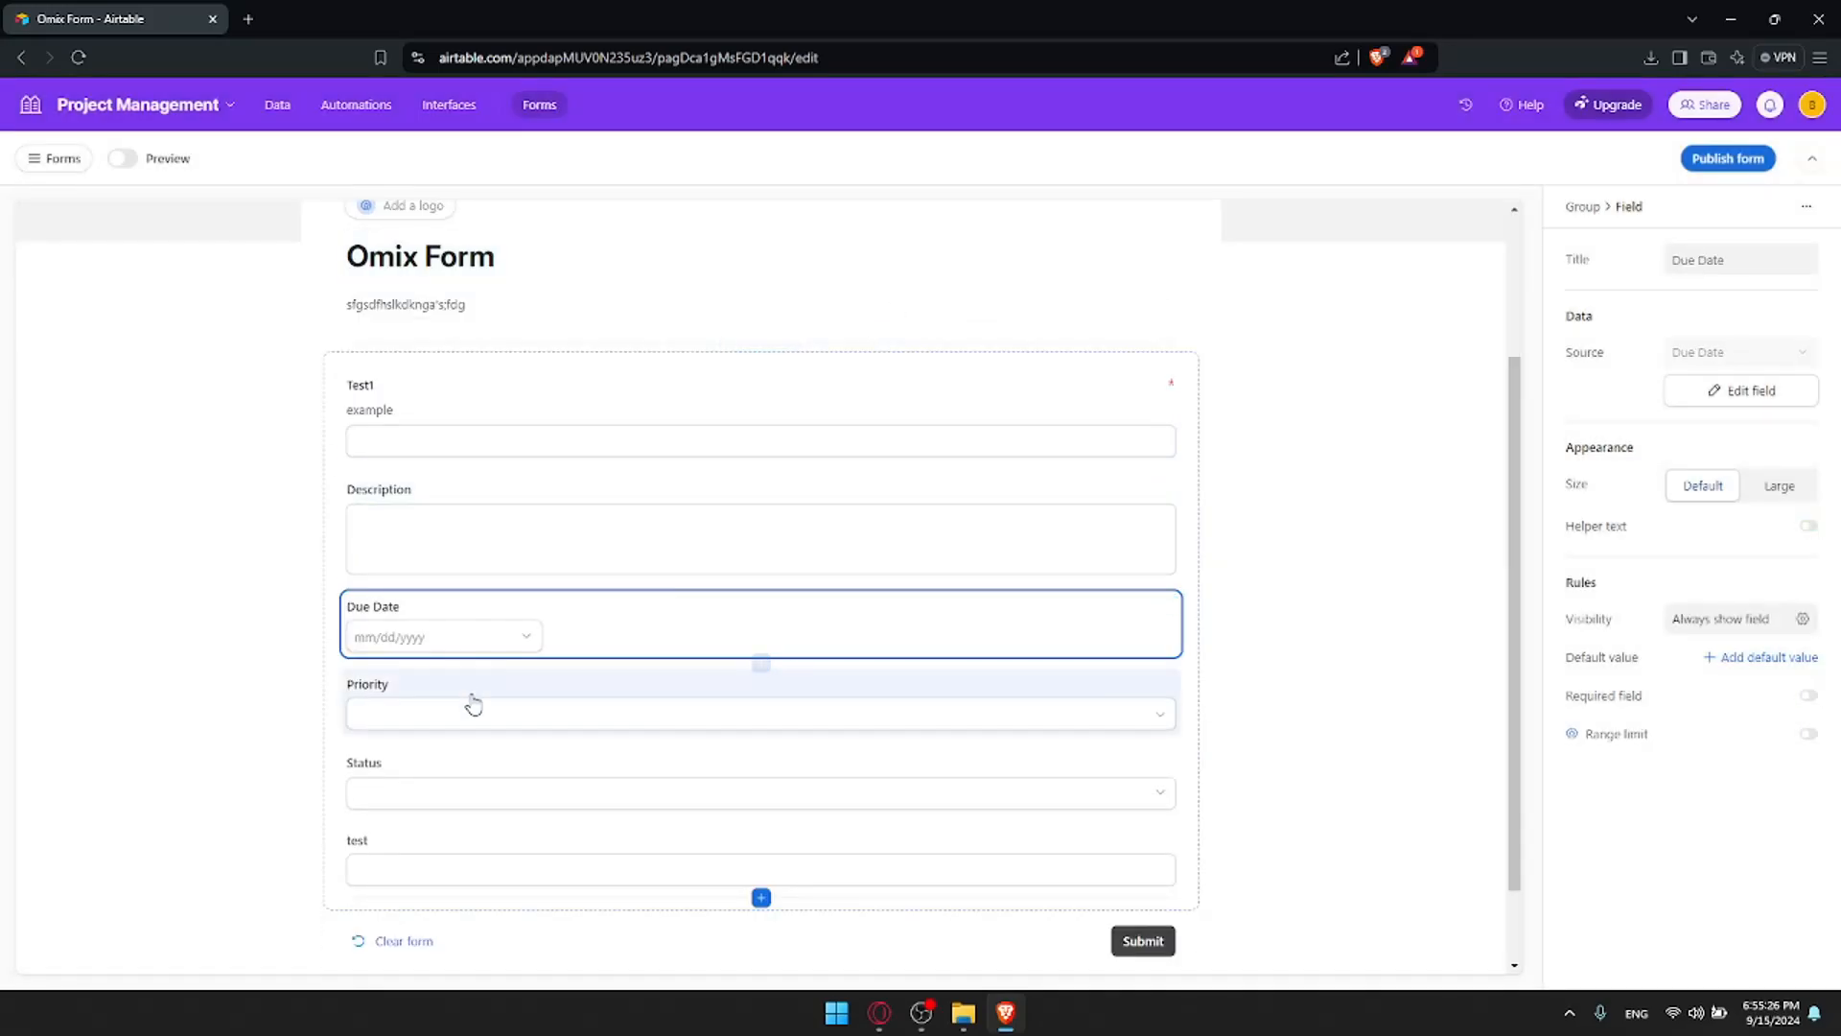
click(470, 710)
scroll(464, 735, down, 1)
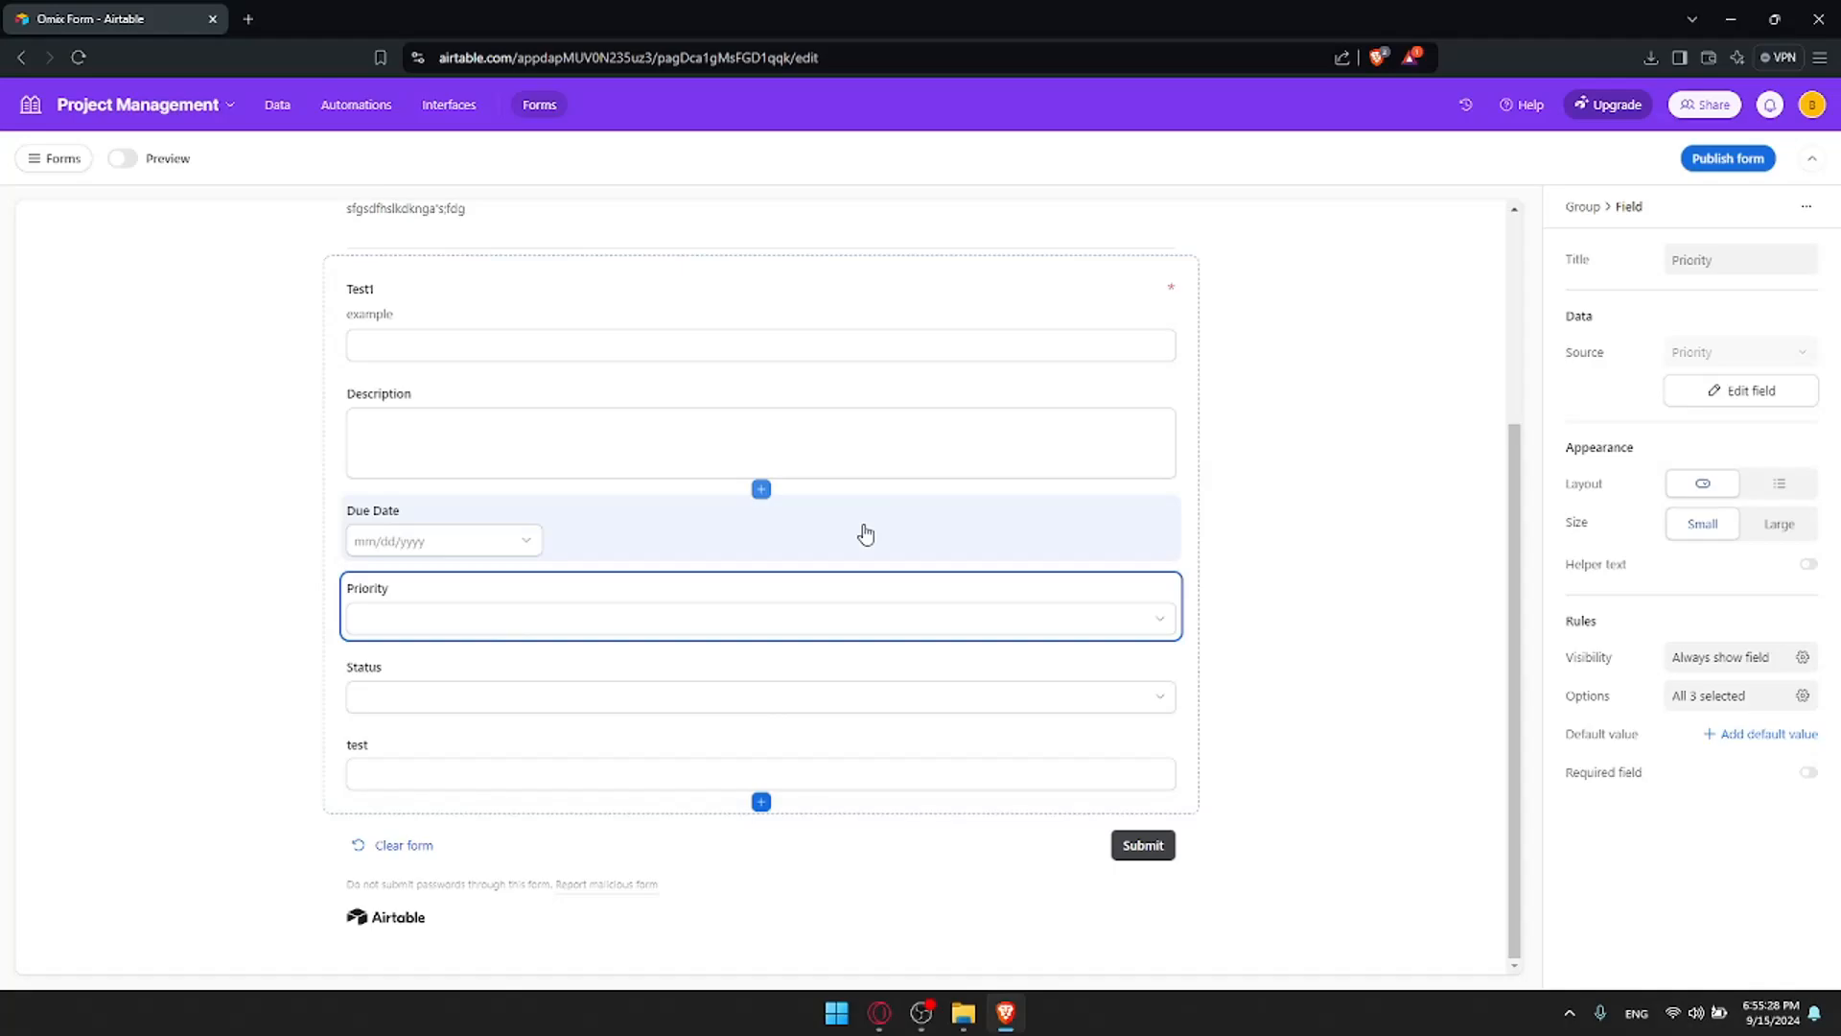
click(761, 802)
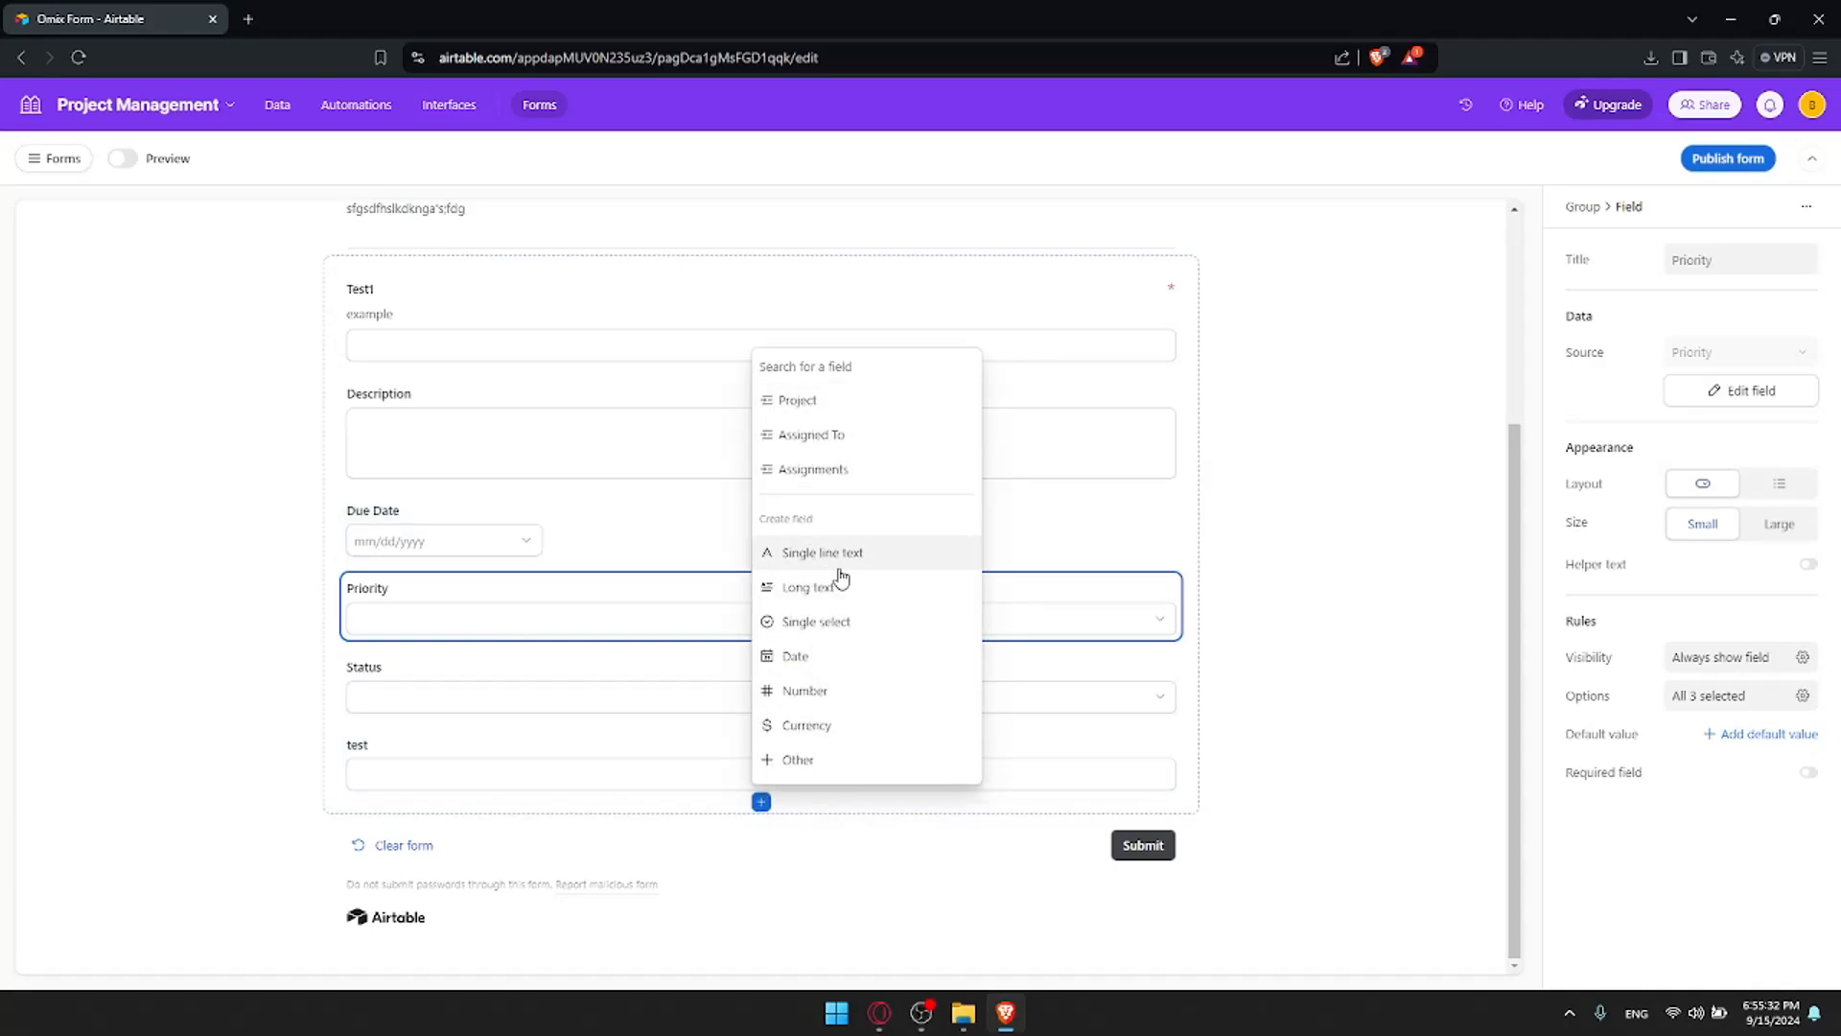
click(823, 631)
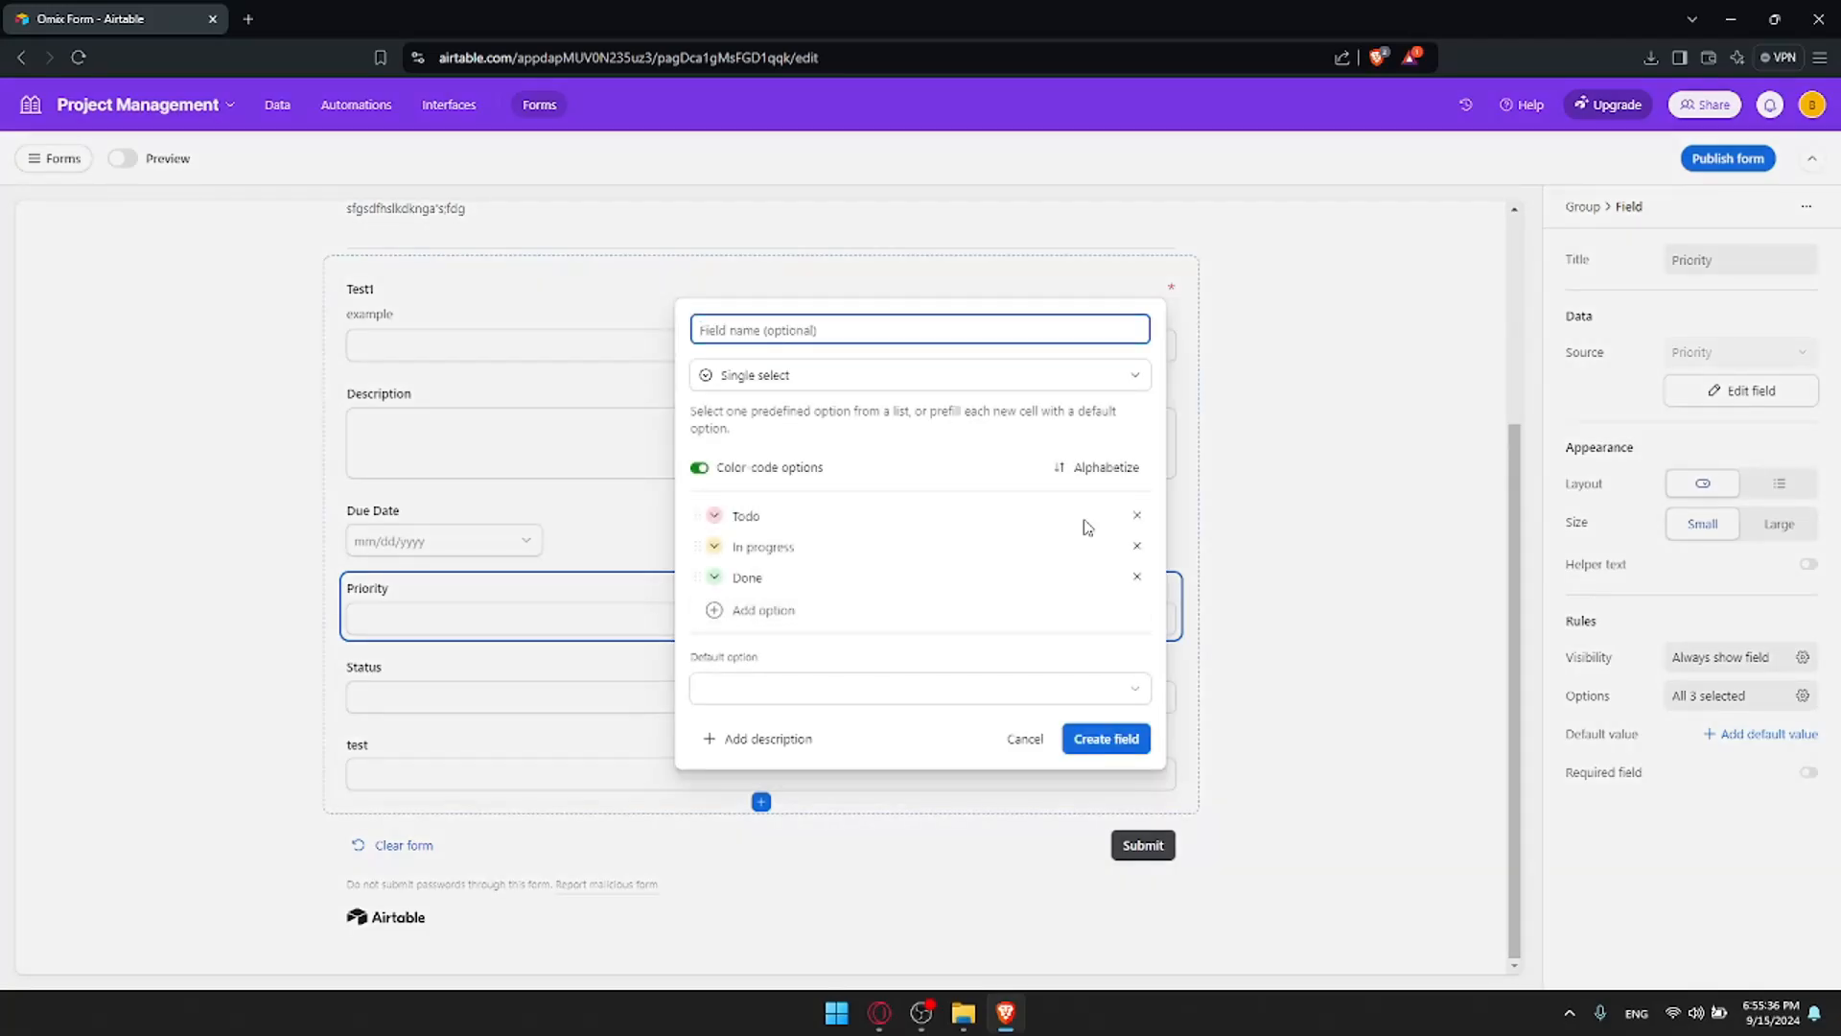
click(837, 544)
click(1103, 739)
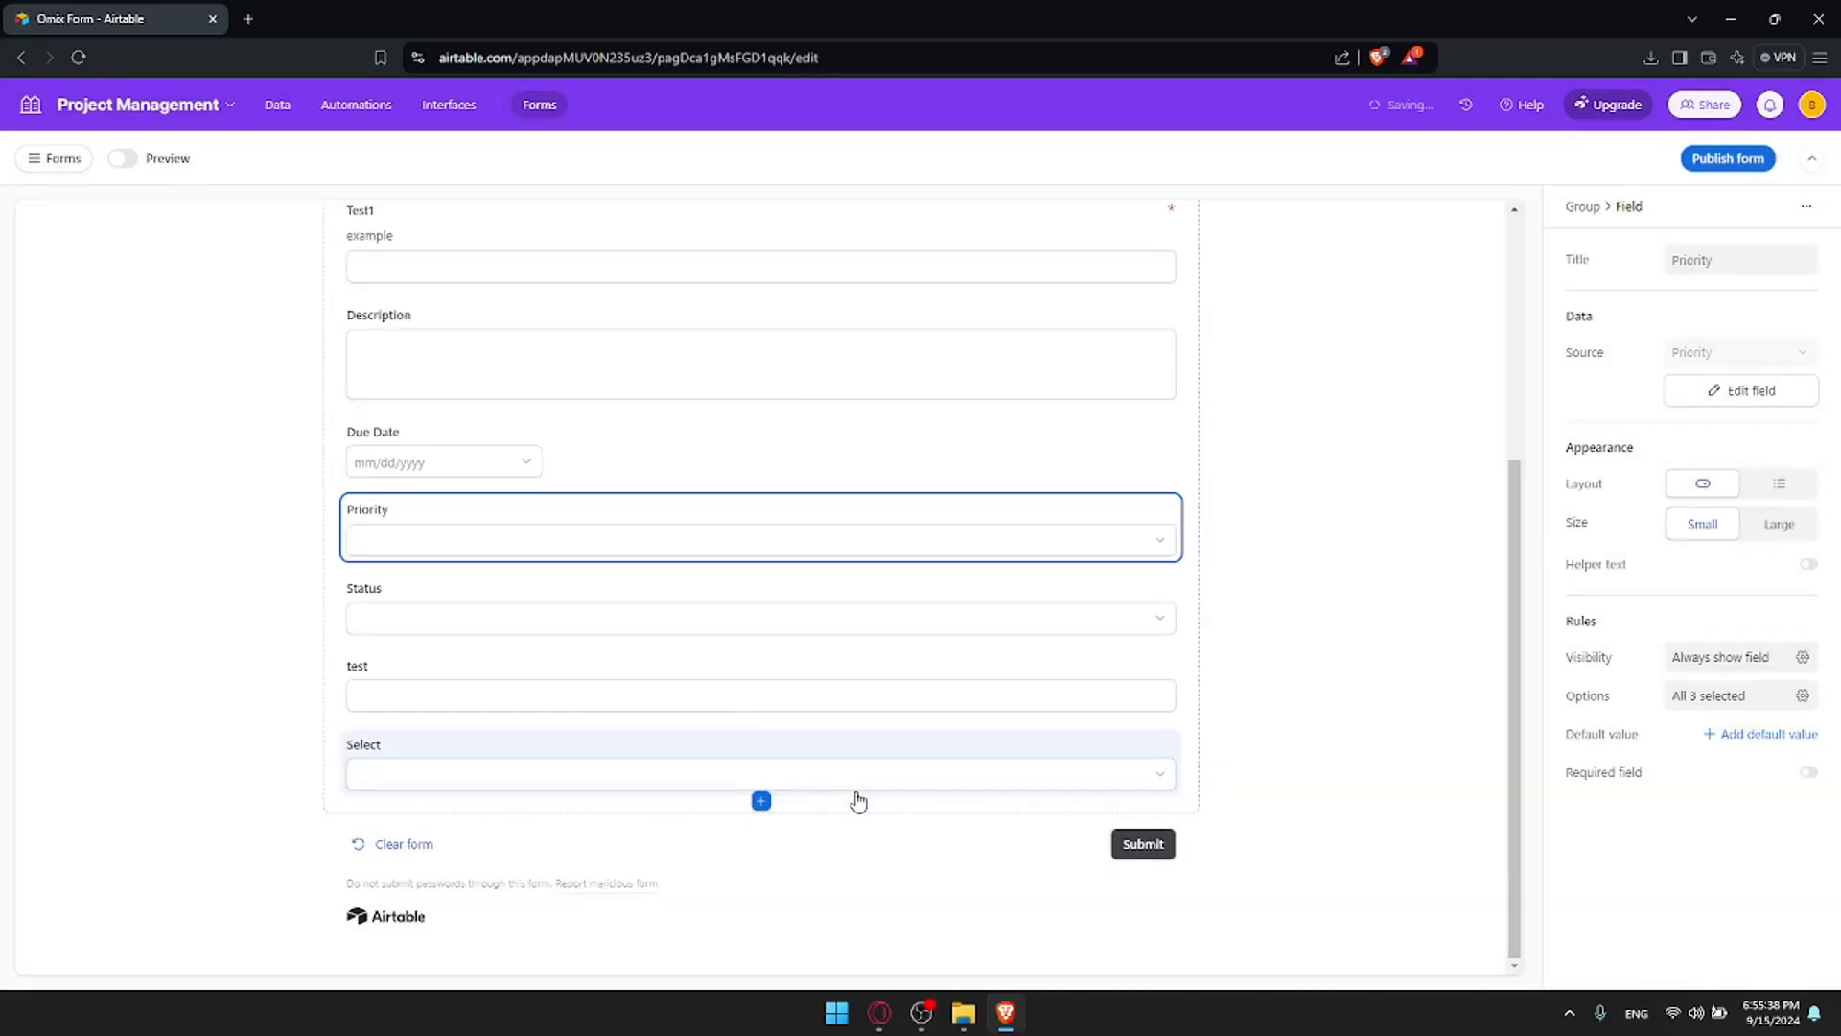
Look over the Select field's option list and the other field types that can be added to the form
click(843, 792)
click(894, 783)
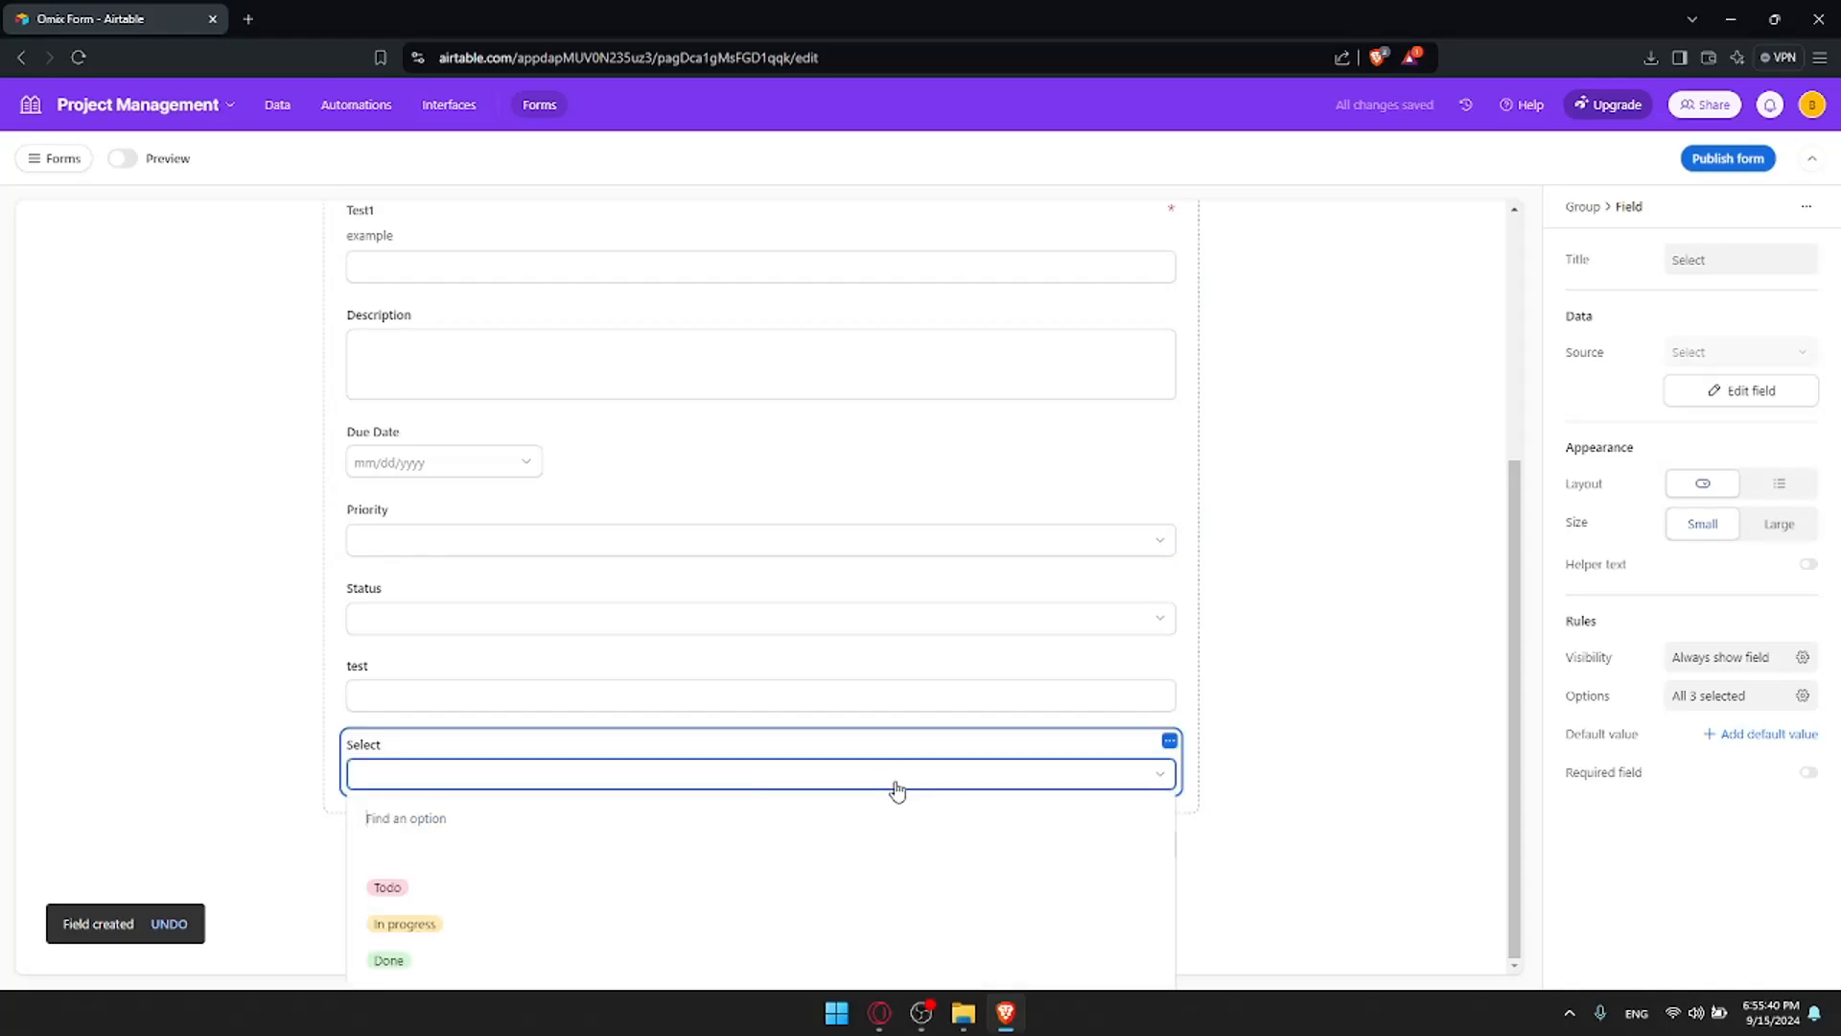
click(855, 785)
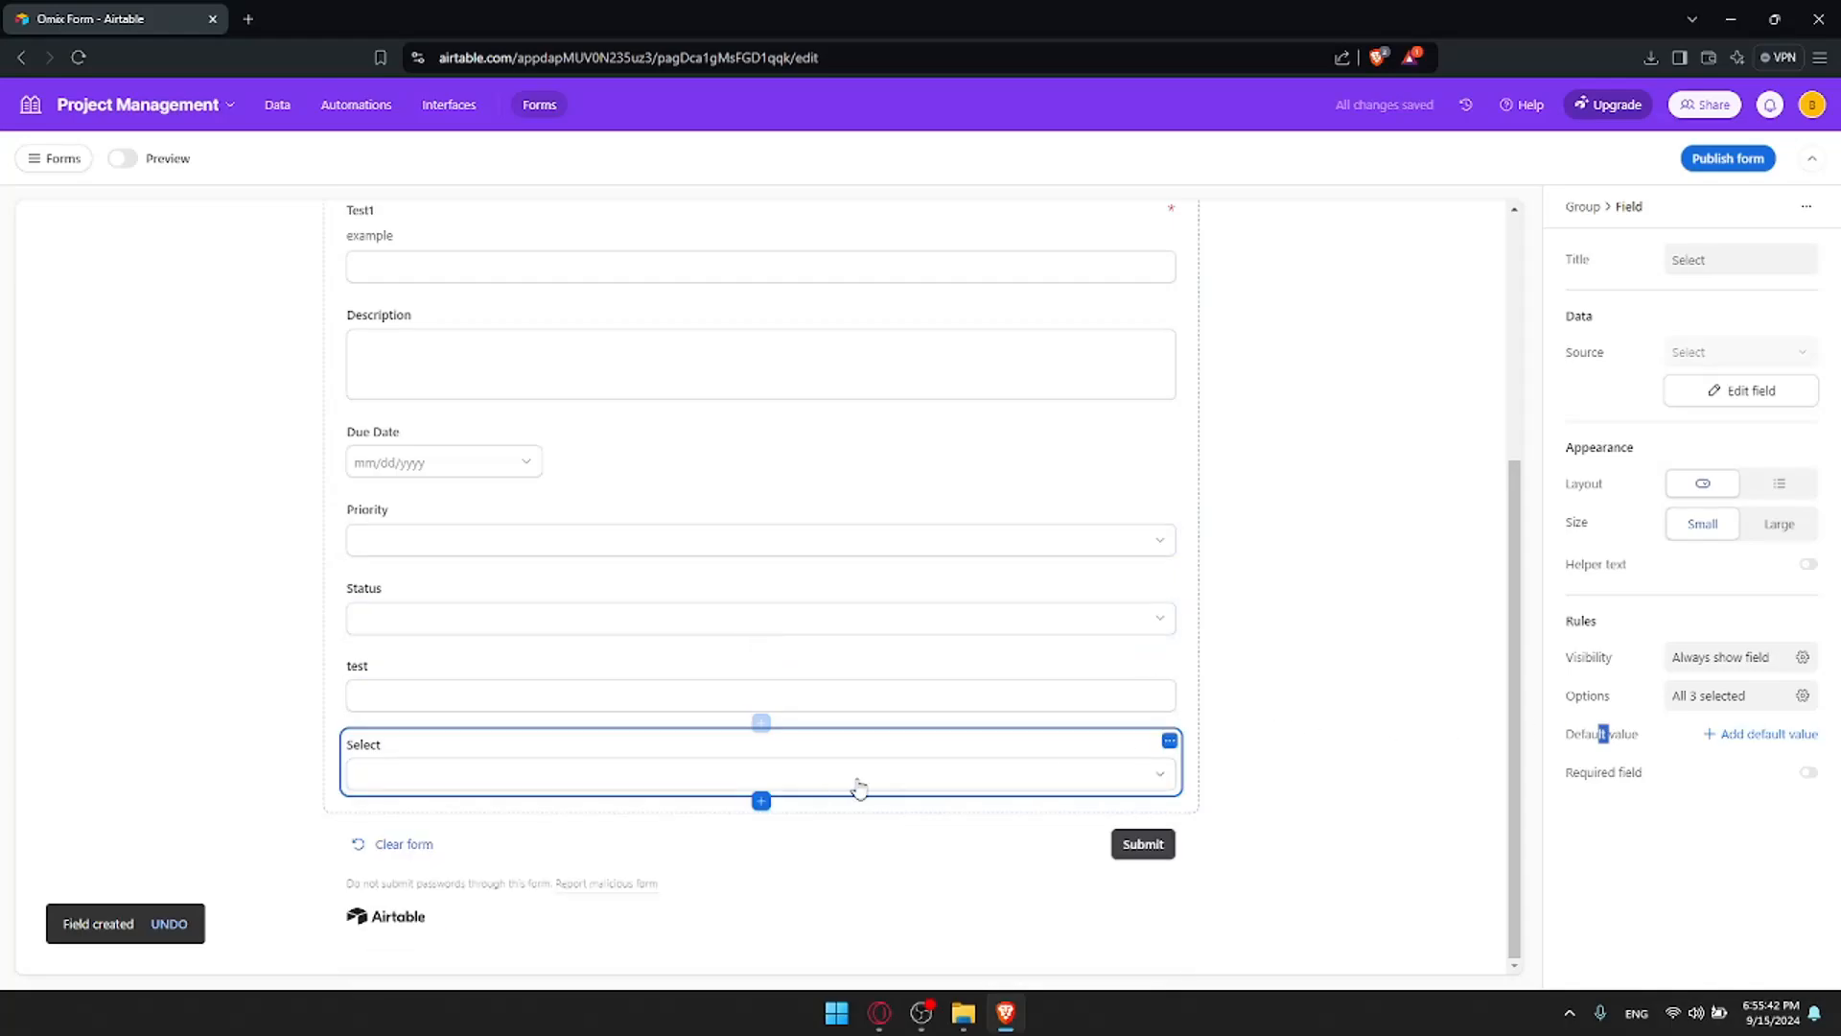
click(762, 801)
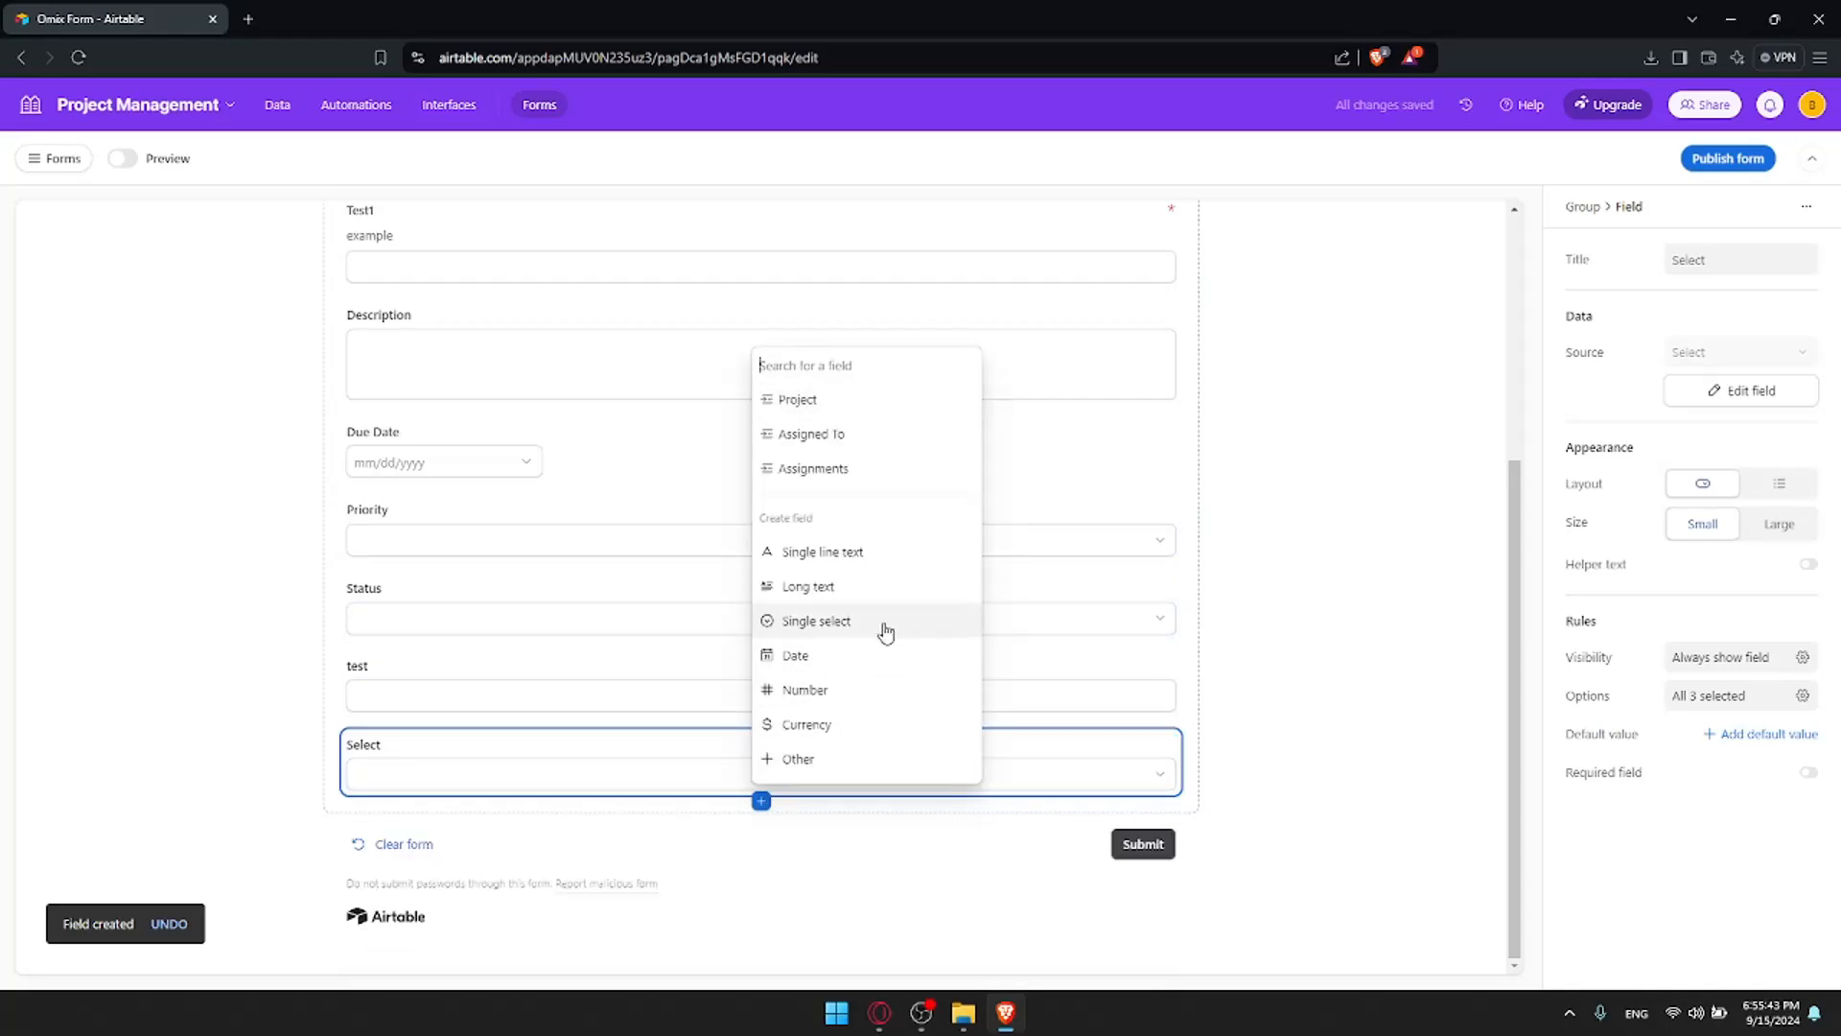
click(851, 758)
scroll(872, 523, down, 3)
scroll(872, 518, up, 3)
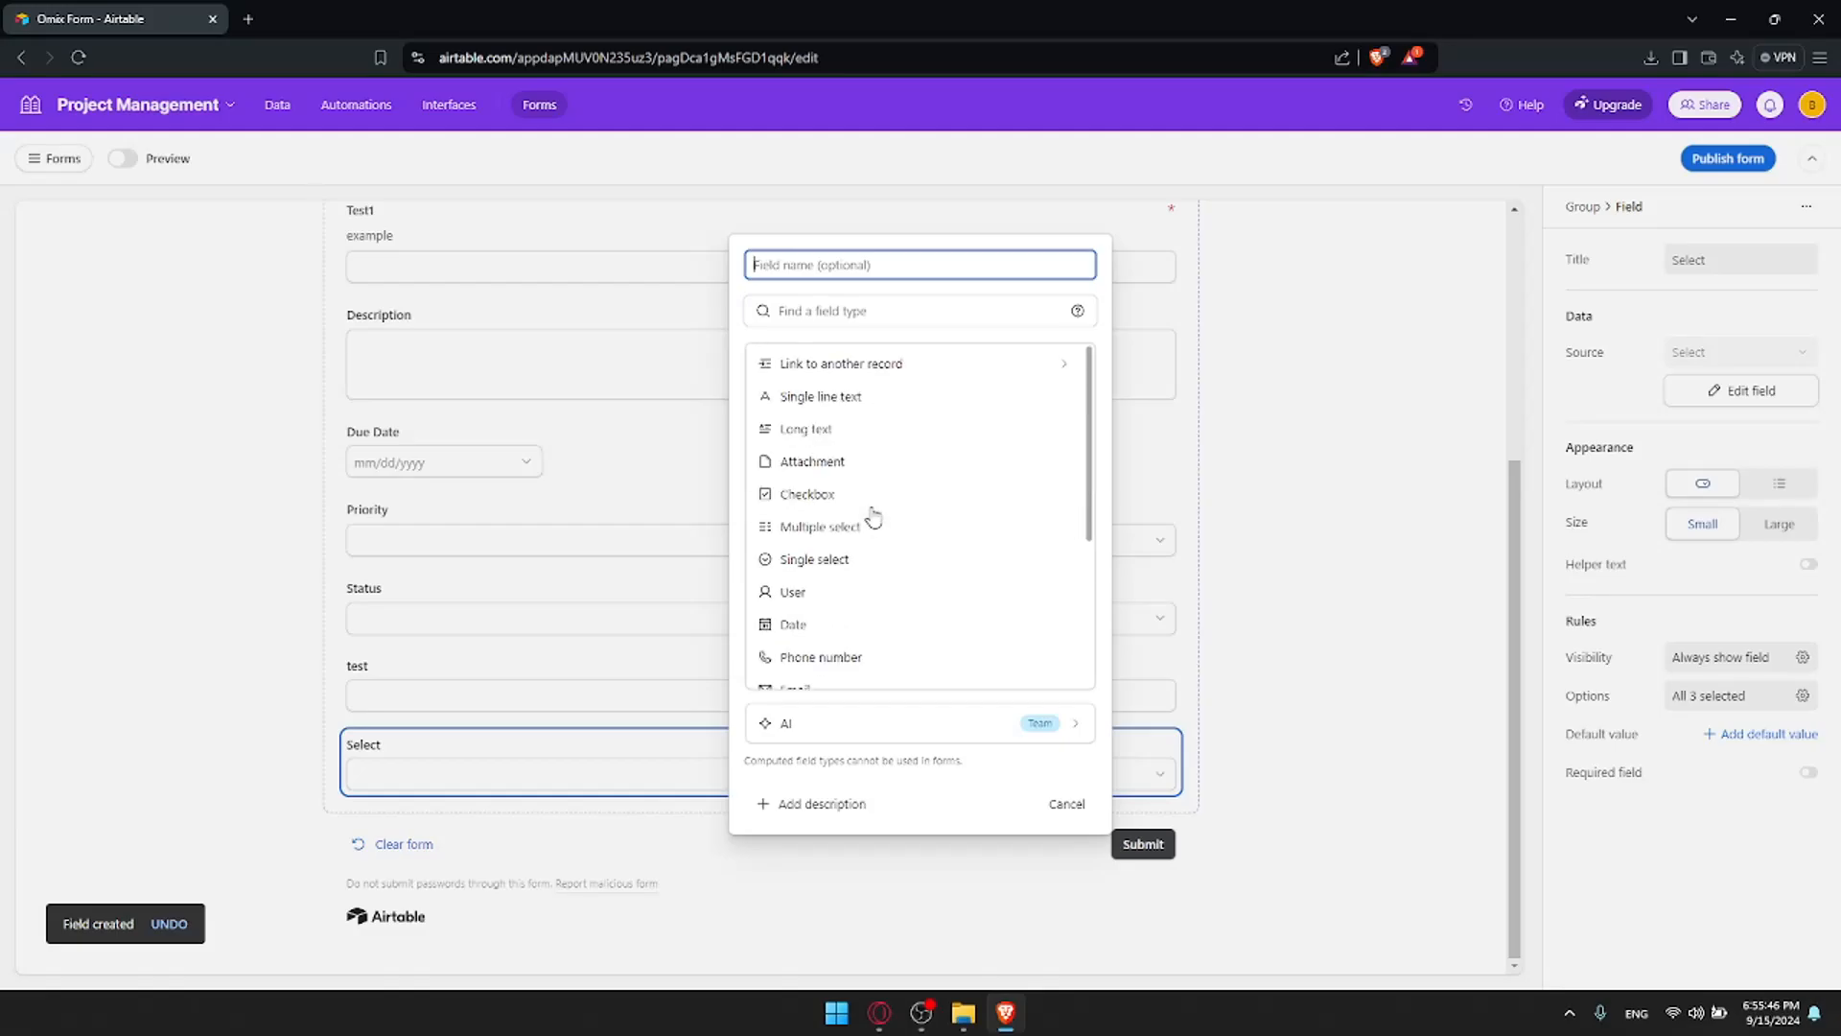
click(1469, 410)
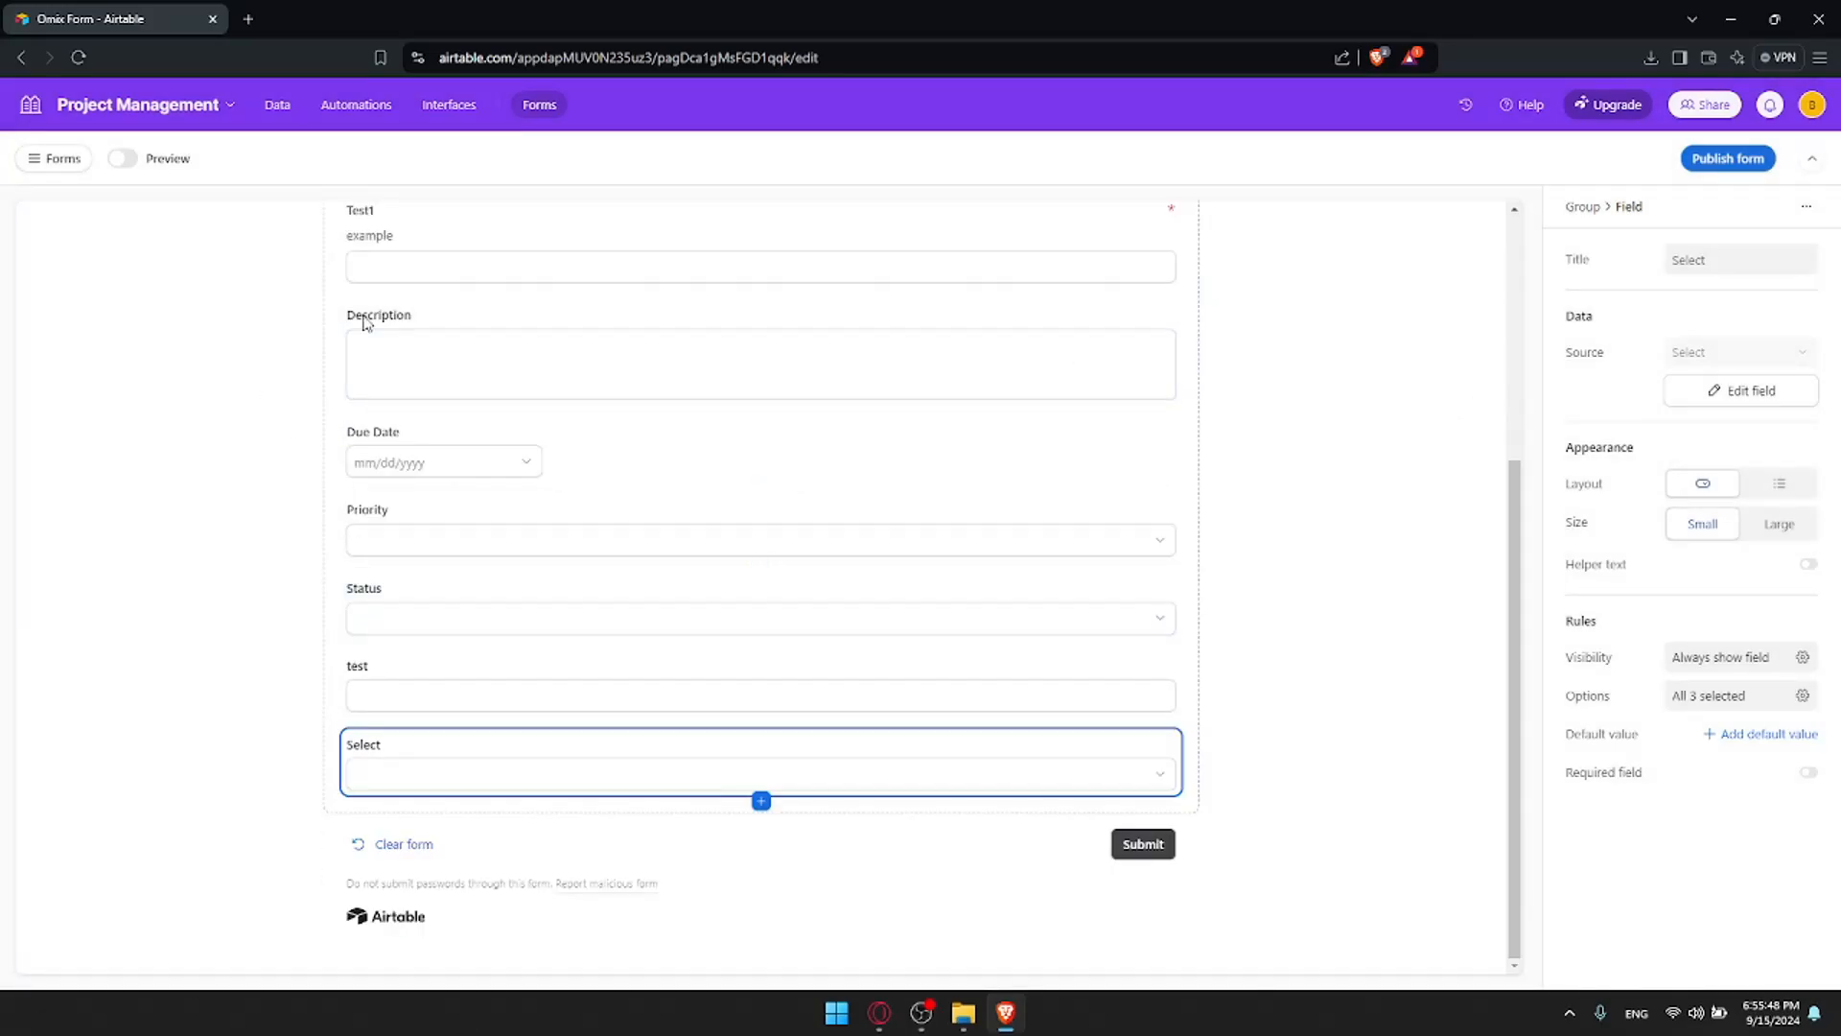
Preview the form and test it by entering "esthdg" in Test1 and "fghdf" in Description
click(119, 159)
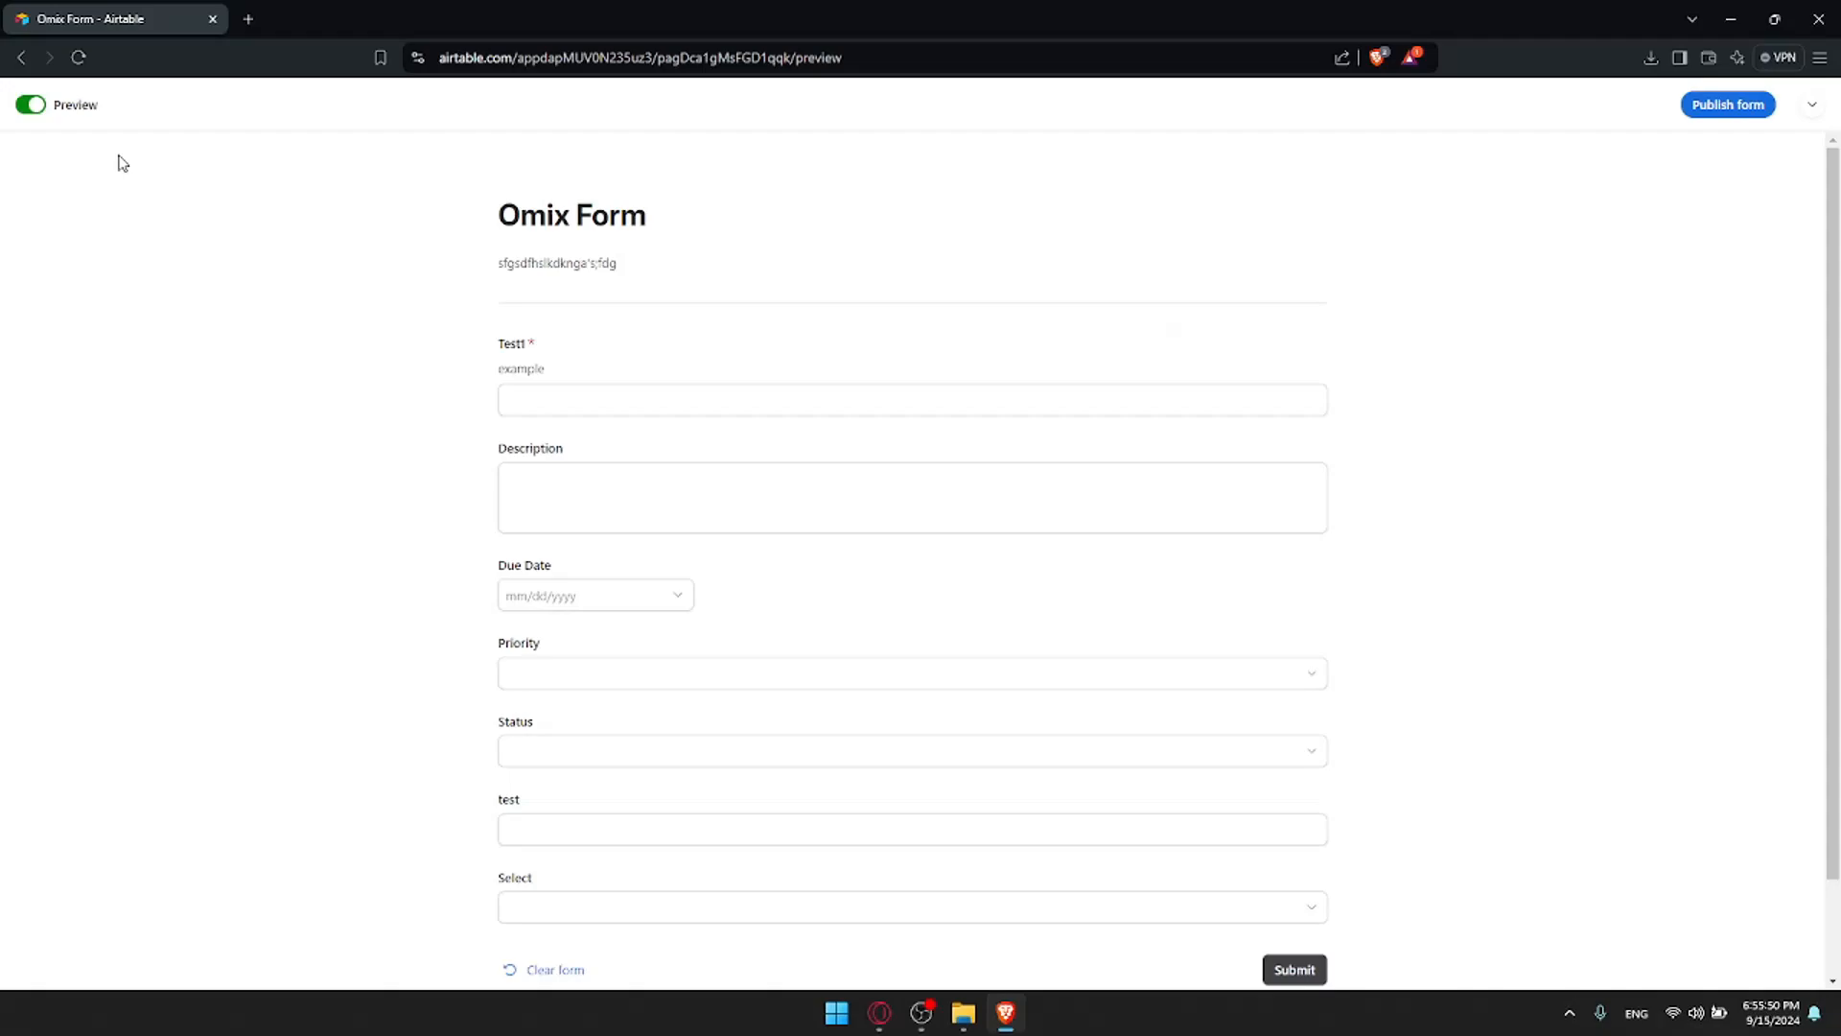
click(739, 400)
text(esthdg)
click(708, 498)
text(fghdf)
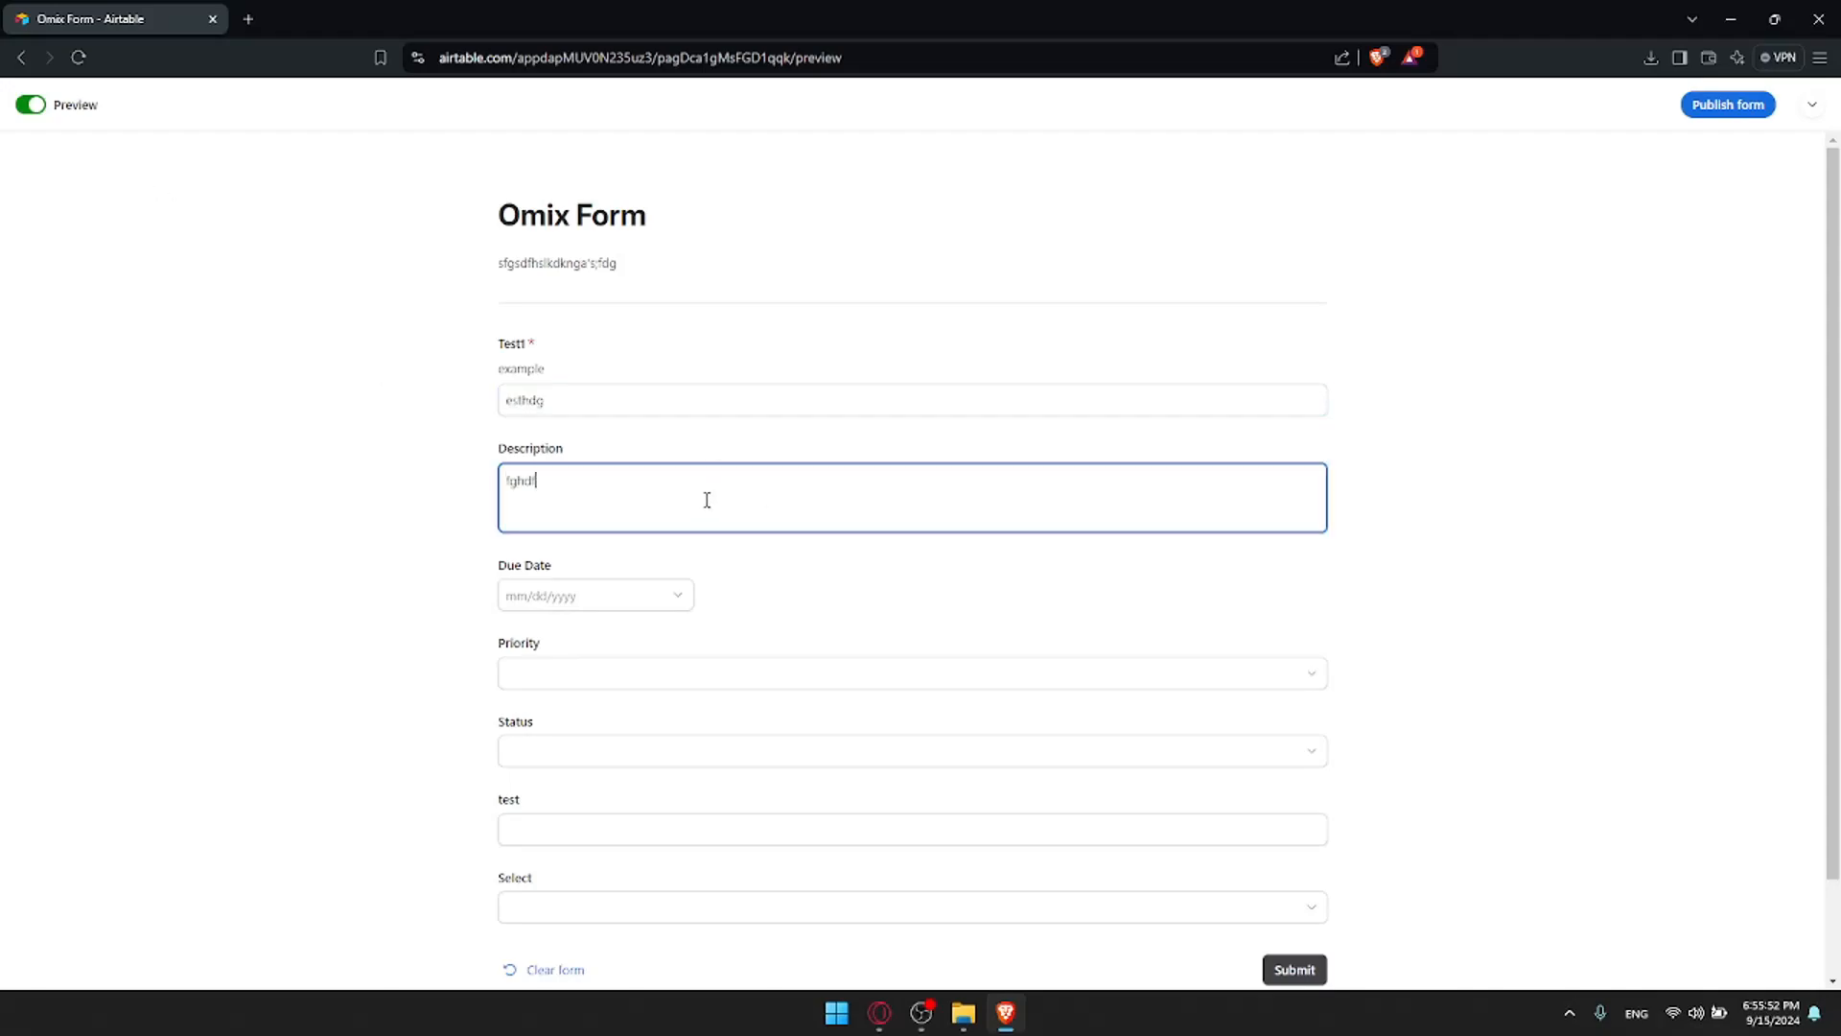
scroll(1515, 916, down, 1)
scroll(1373, 391, up, 1)
Publish Omix Form, leaving its preview, and open a new browser tab
click(1758, 112)
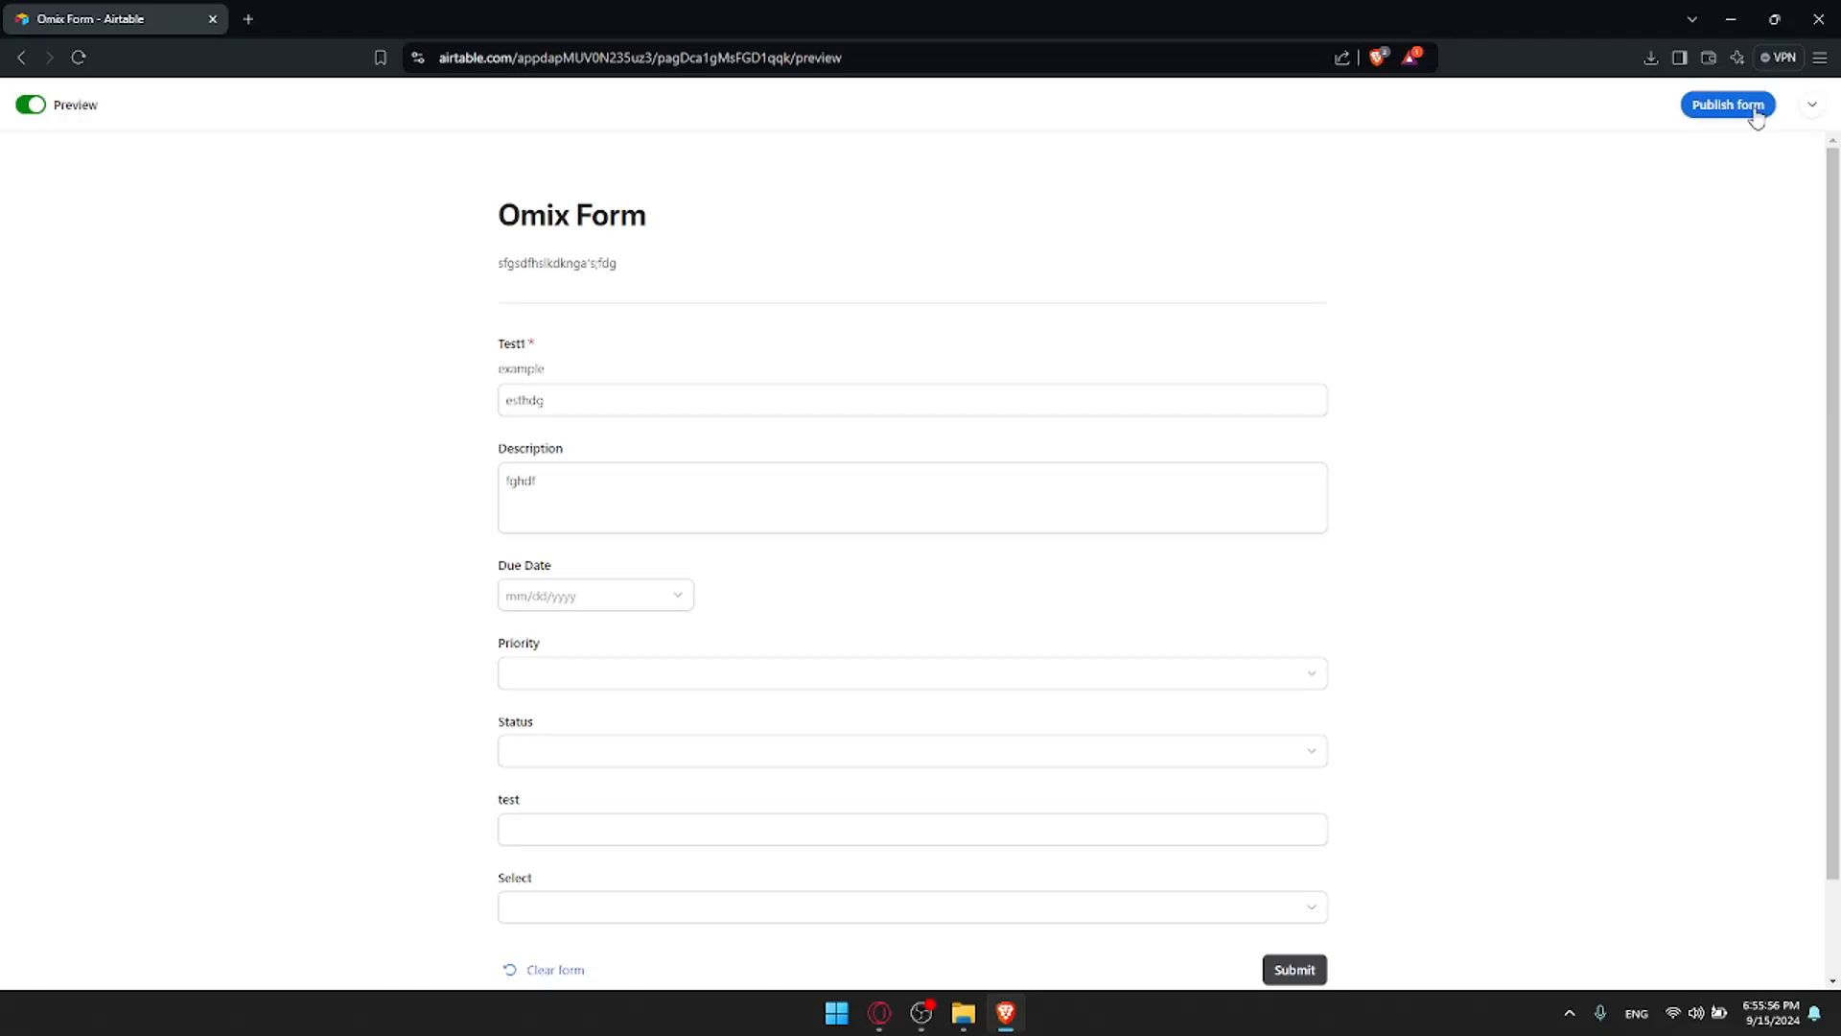
click(30, 106)
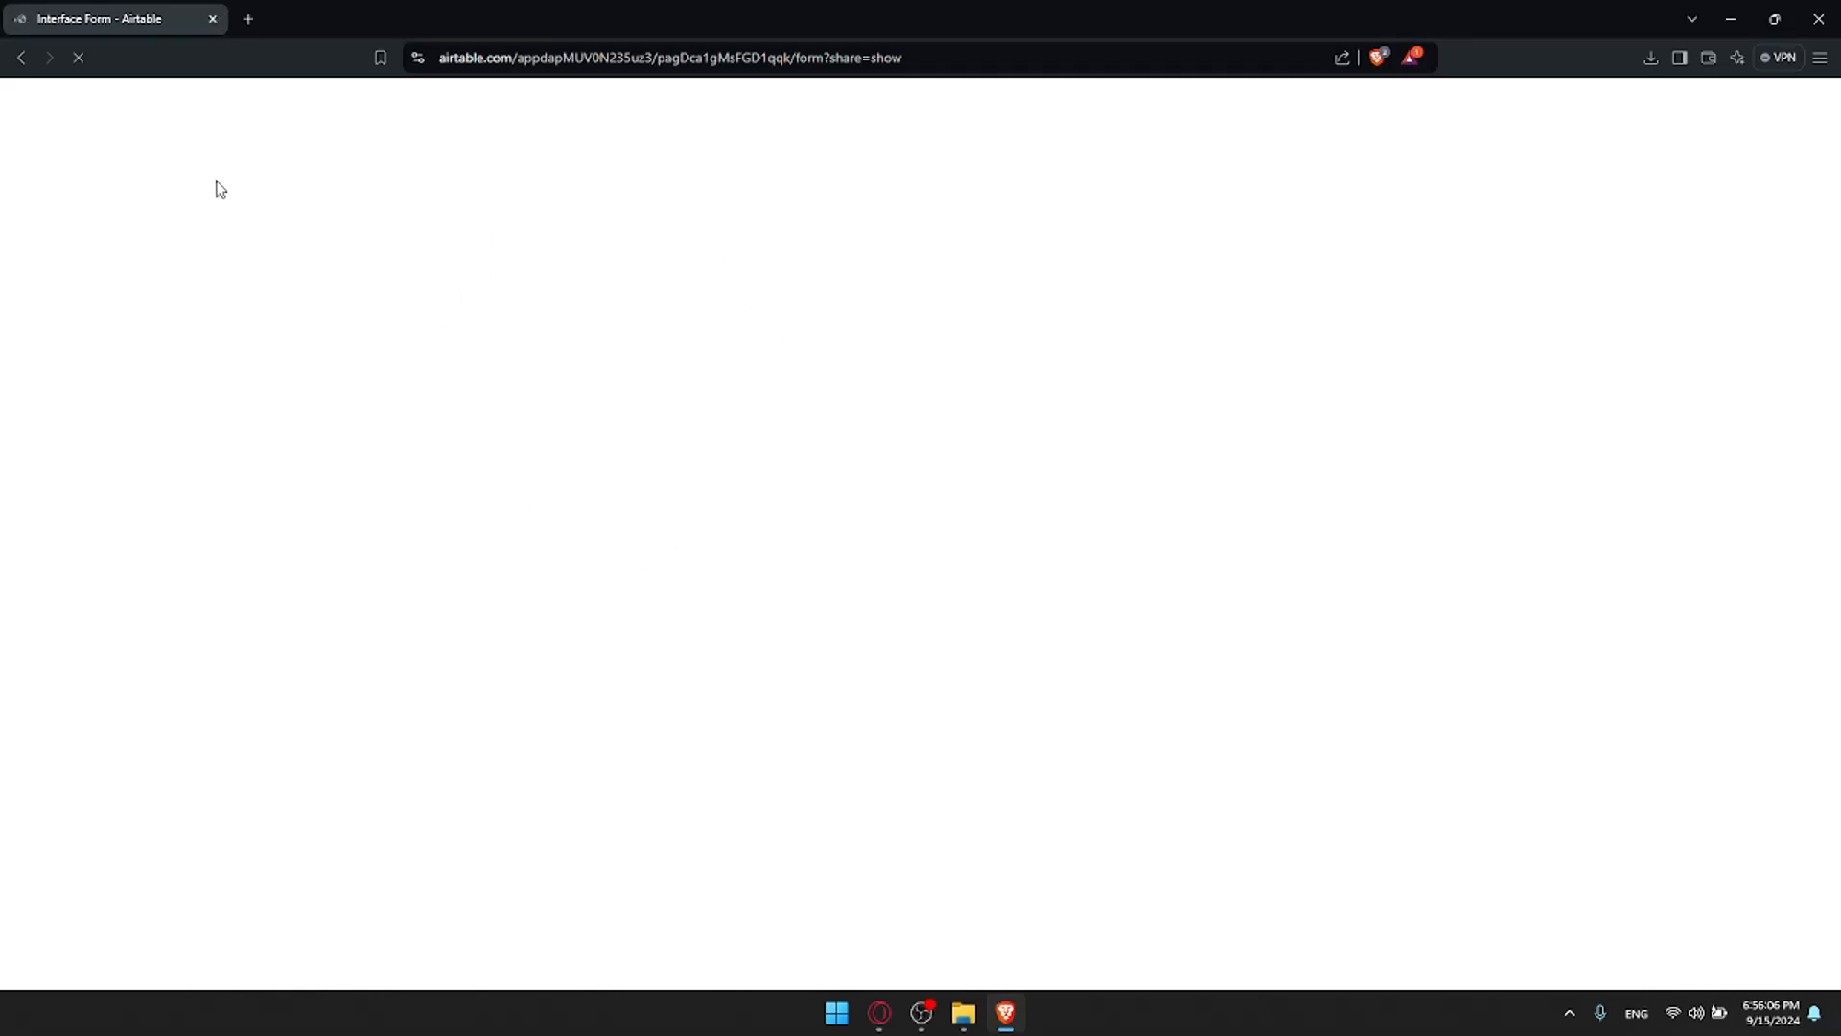
click(247, 20)
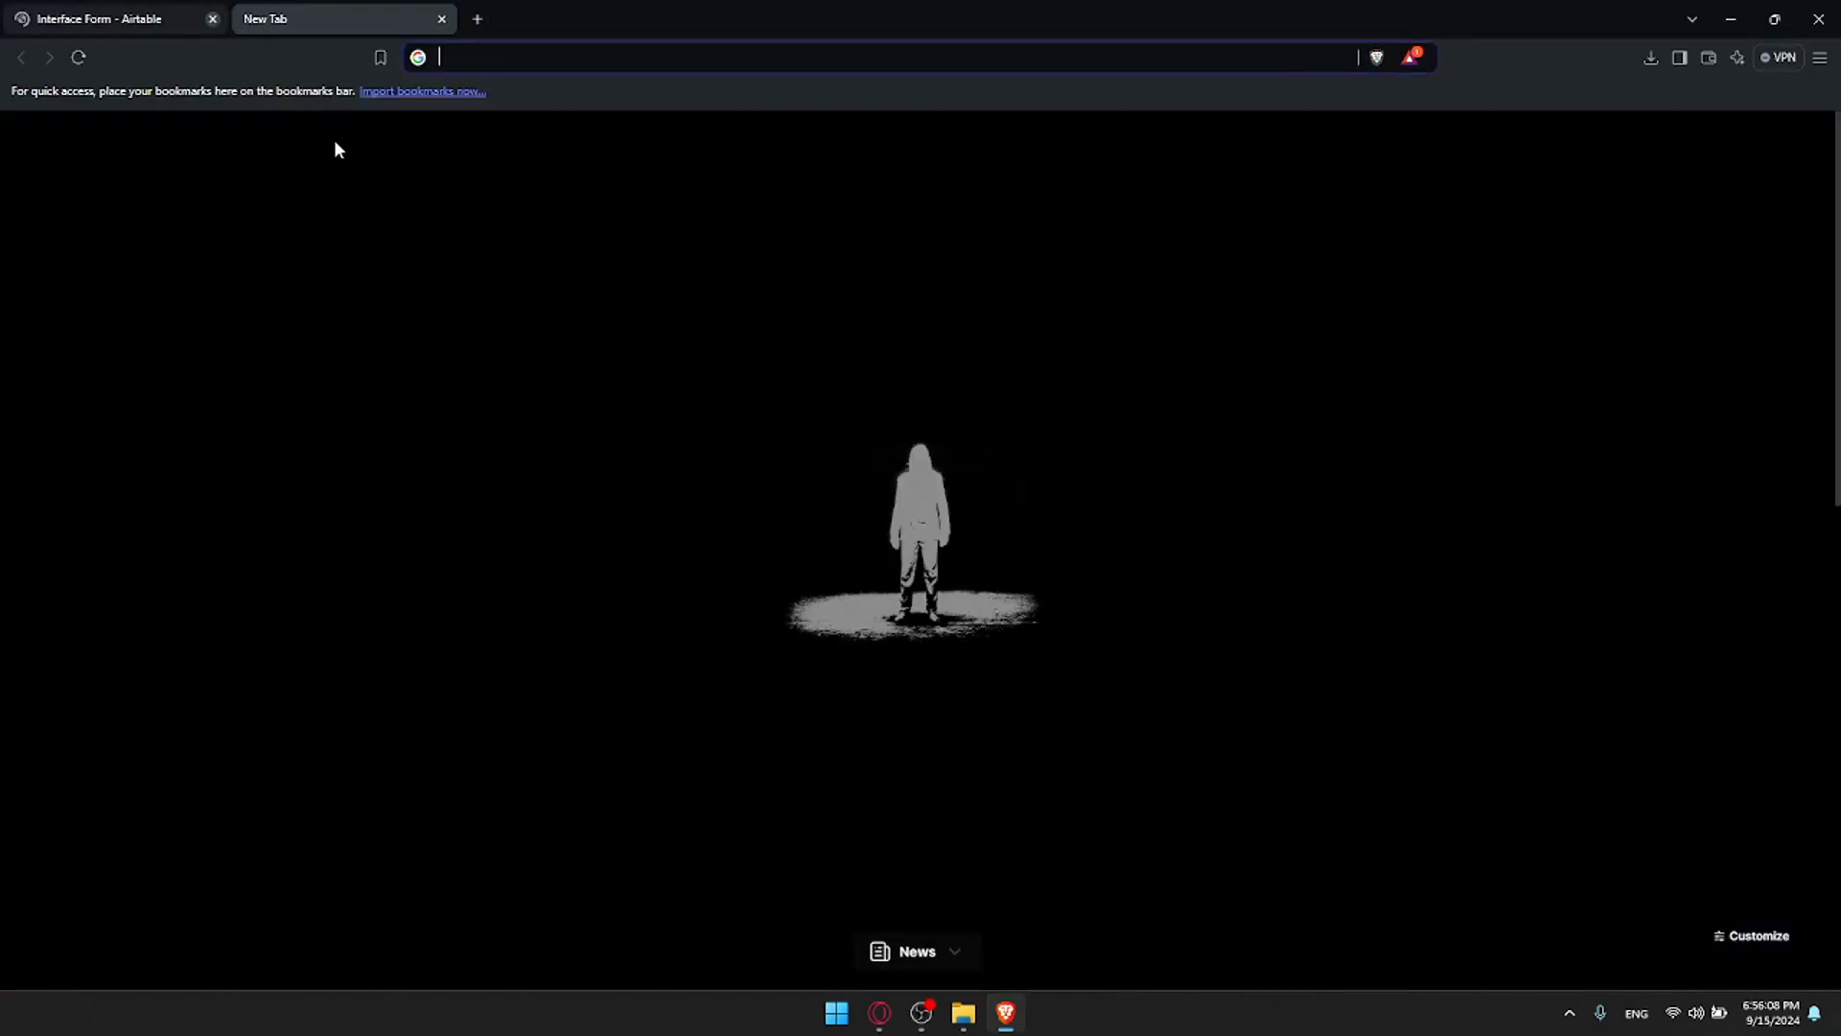